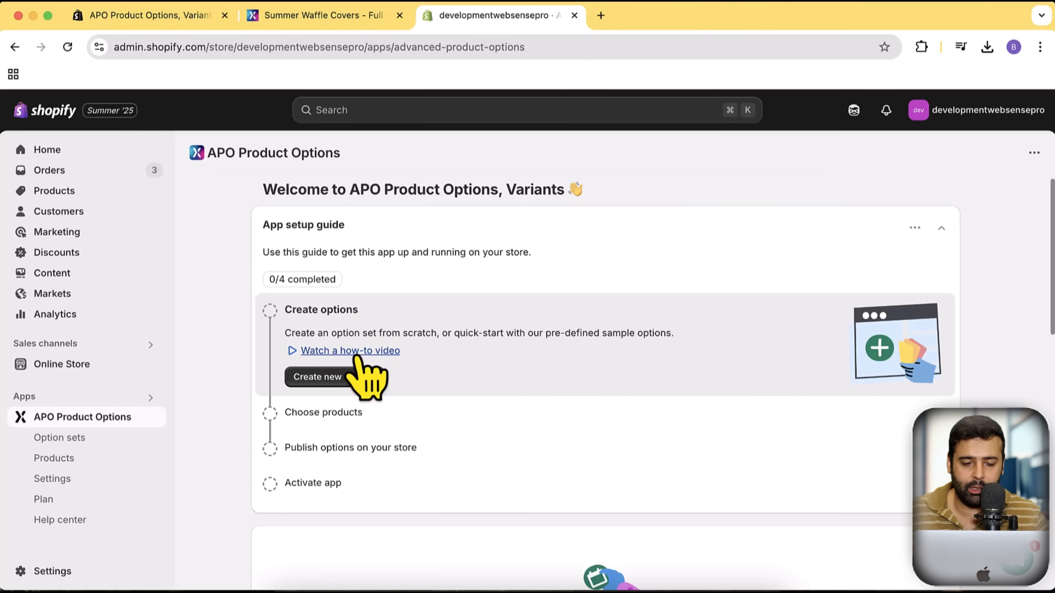
Create a new option set in APO Product Options and name it First Option Set.
left_click(353, 351)
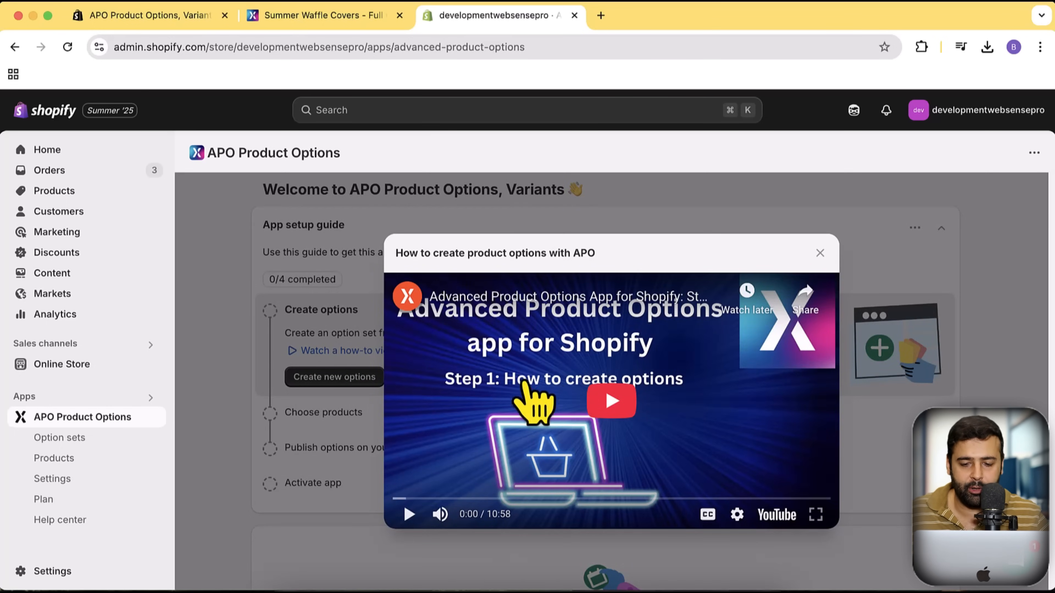
left_click(820, 253)
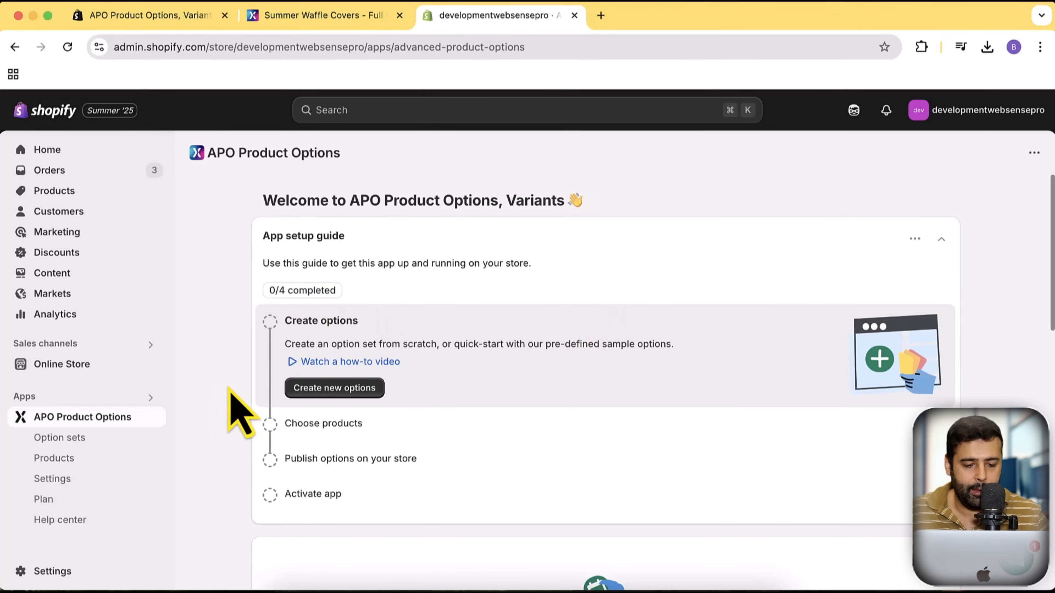
left_click(336, 394)
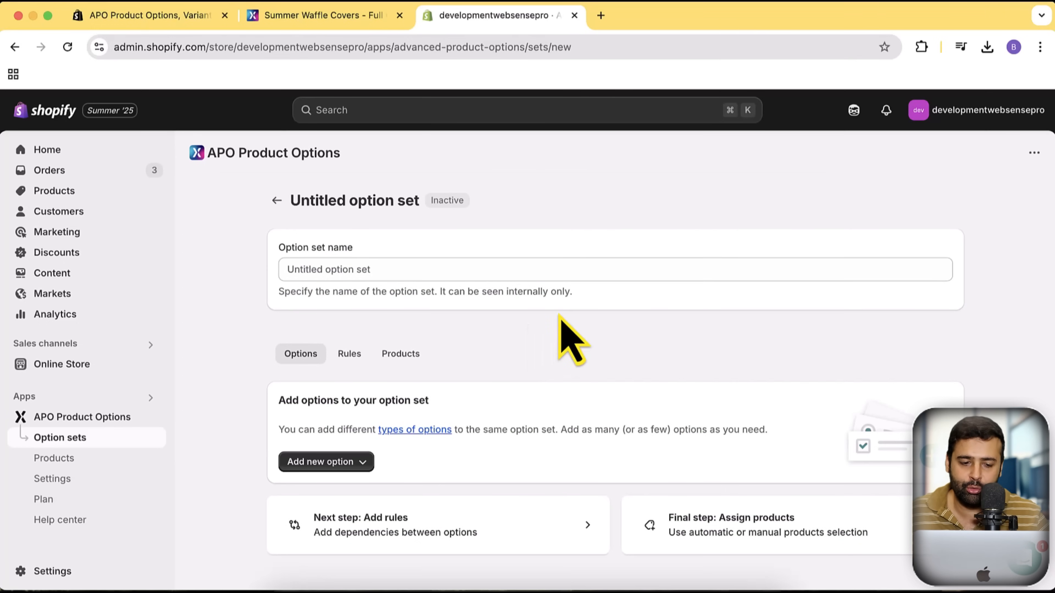
left_click(441, 269)
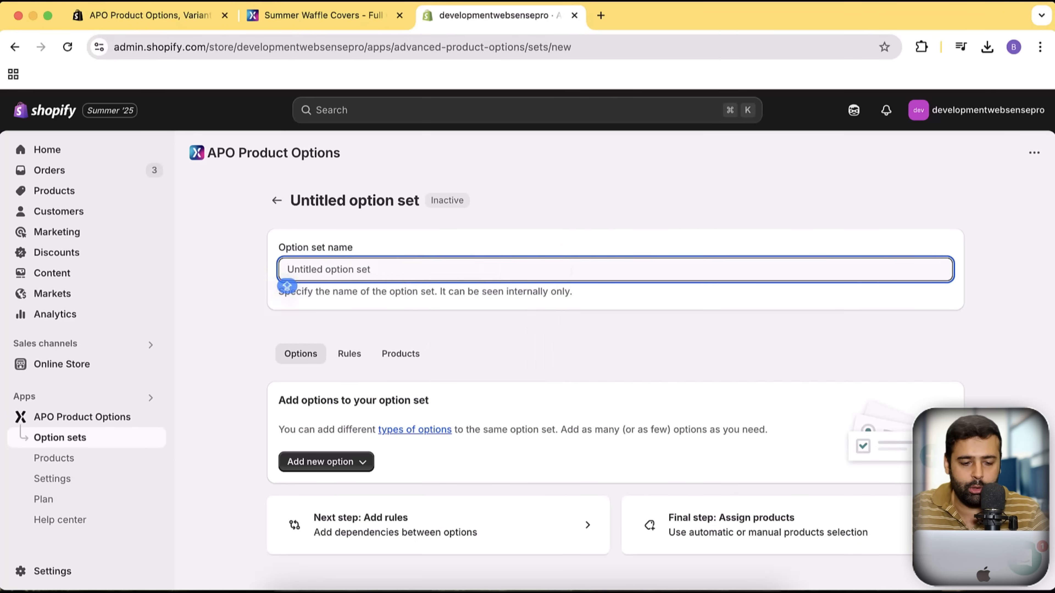
type("First Option Set")
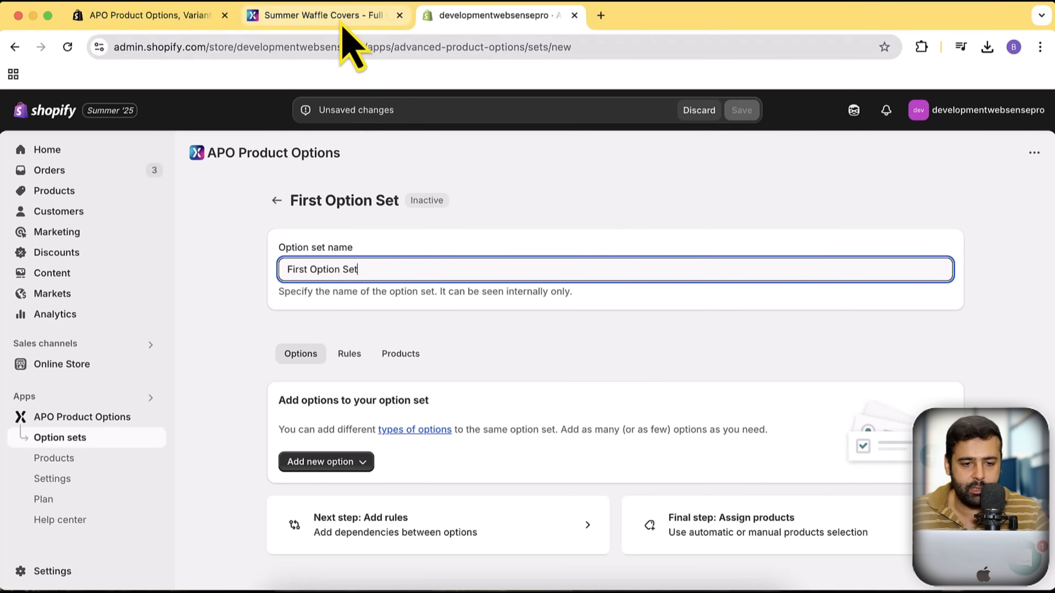
Open the Advanced pricing - Tallow Original Balm product in the APO demo store and examine its volume swatch options.
left_click(332, 16)
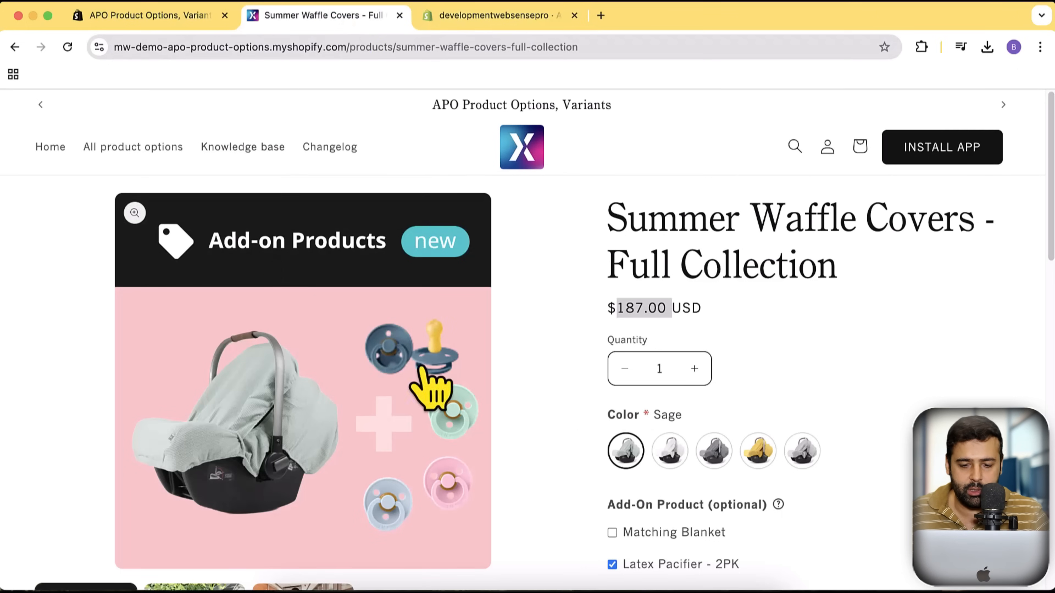
left_click(15, 47)
scroll(322, 353, "down", 5)
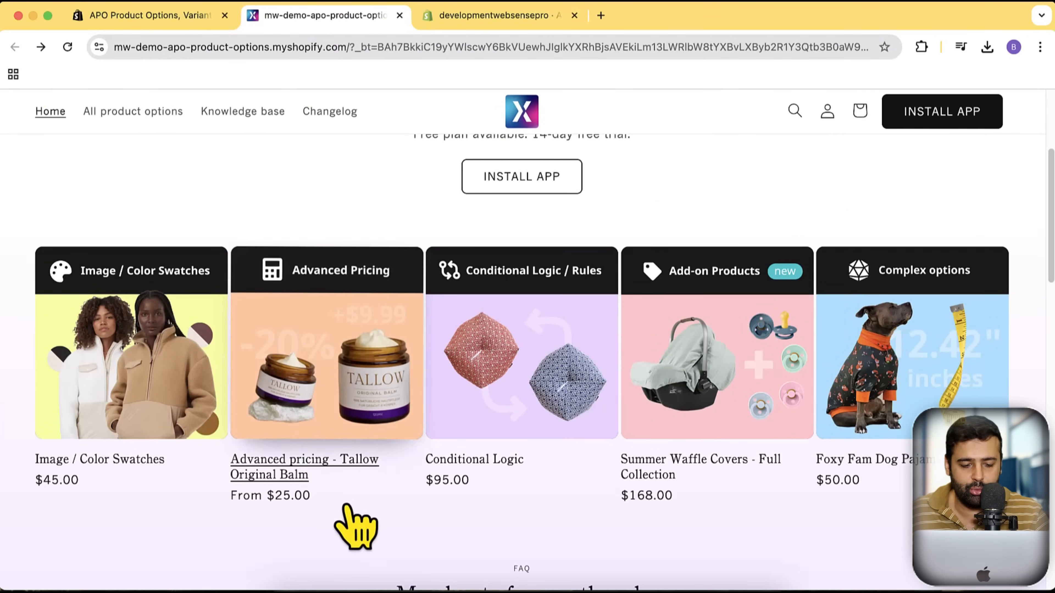
left_click(322, 412)
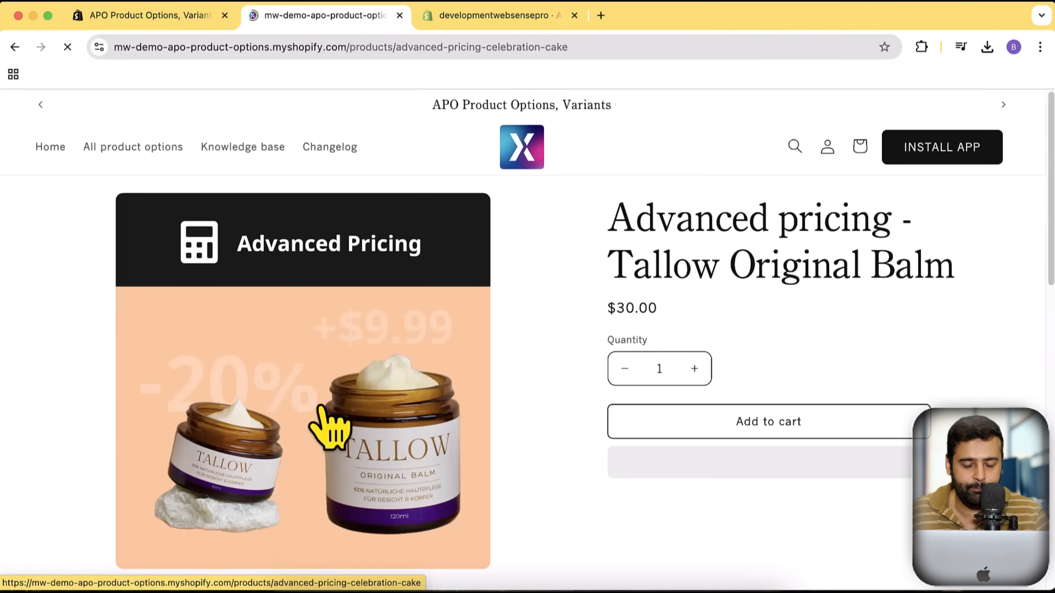
scroll(1043, 352, "down", 5)
scroll(1043, 353, "up", 5)
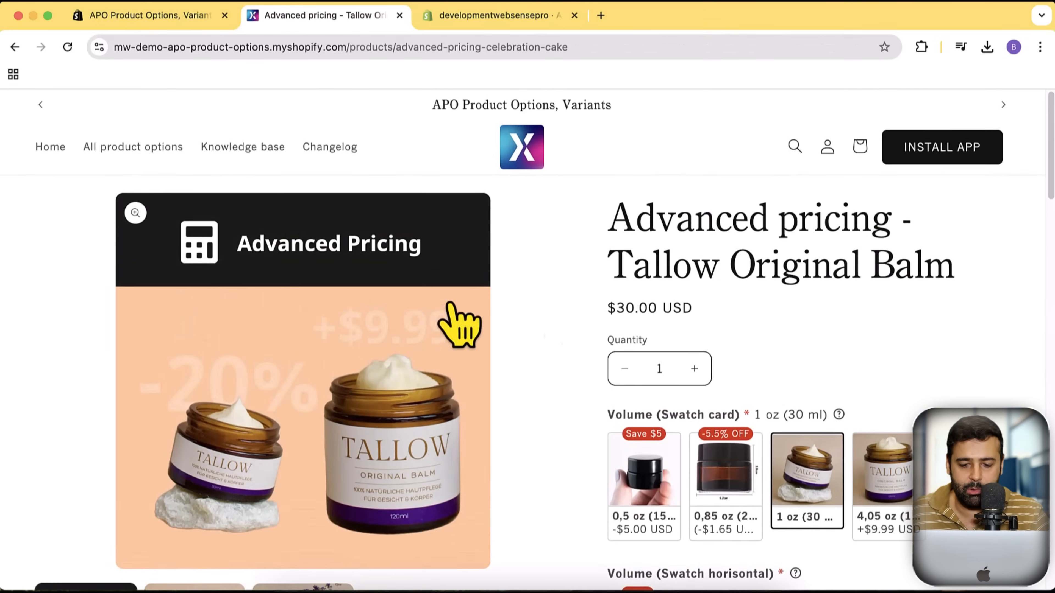
scroll(590, 409, "down", 2)
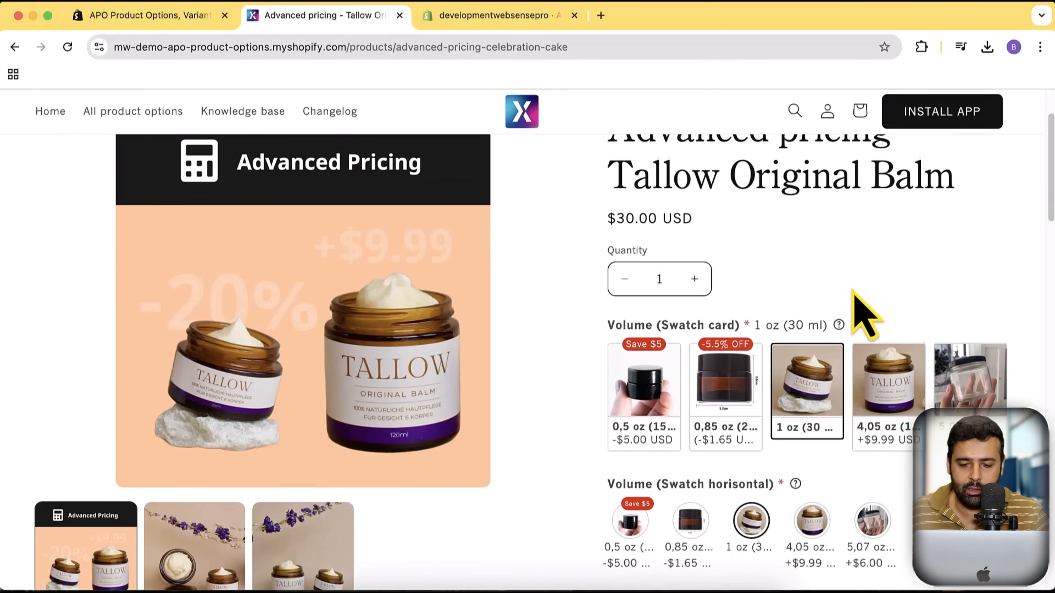
scroll(659, 278, "down", 5)
scroll(534, 245, "up", 7)
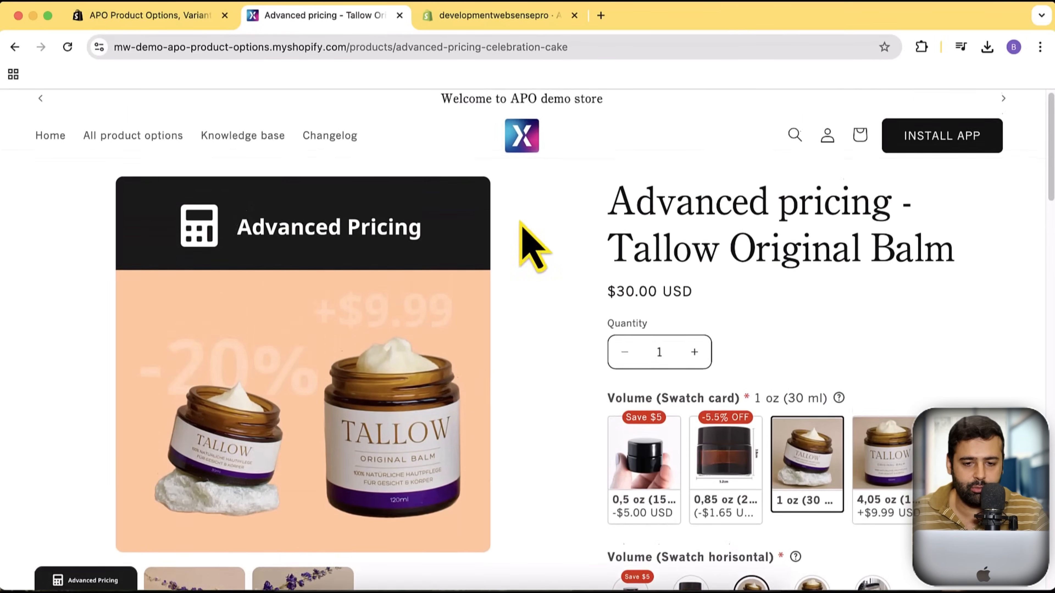
Open the Shopify store's product list in a separate tab and start adding a new product.
left_click(513, 21)
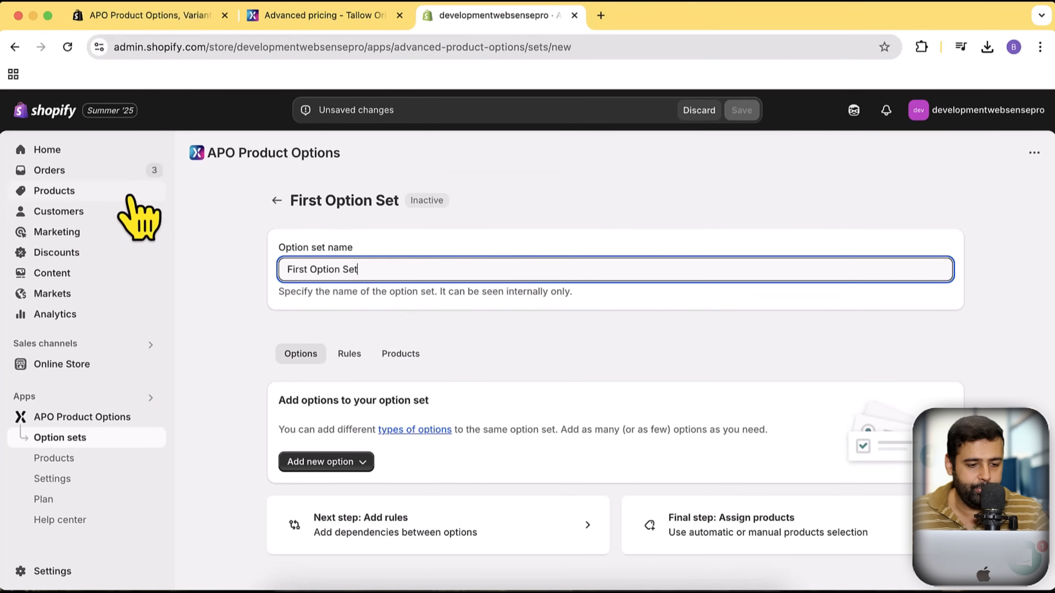
left_click(100, 192, "super")
left_click(628, 26)
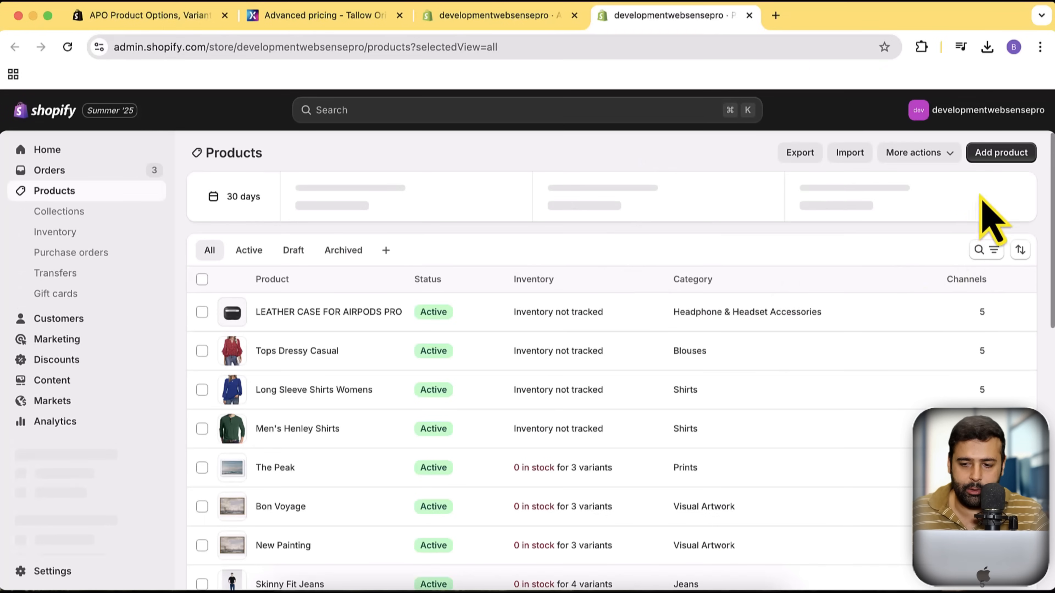
left_click(1005, 159)
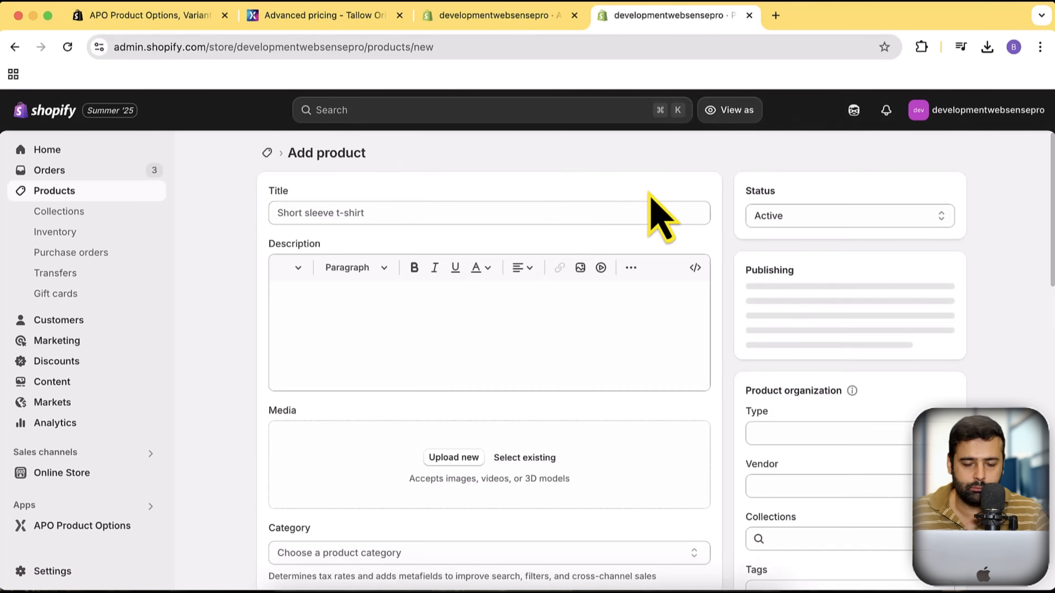
Copy the demo product's title, Advanced pricing - Tallow Original Balm, into the new product's title.
left_click(306, 19)
triple_click(636, 227)
key("super+c")
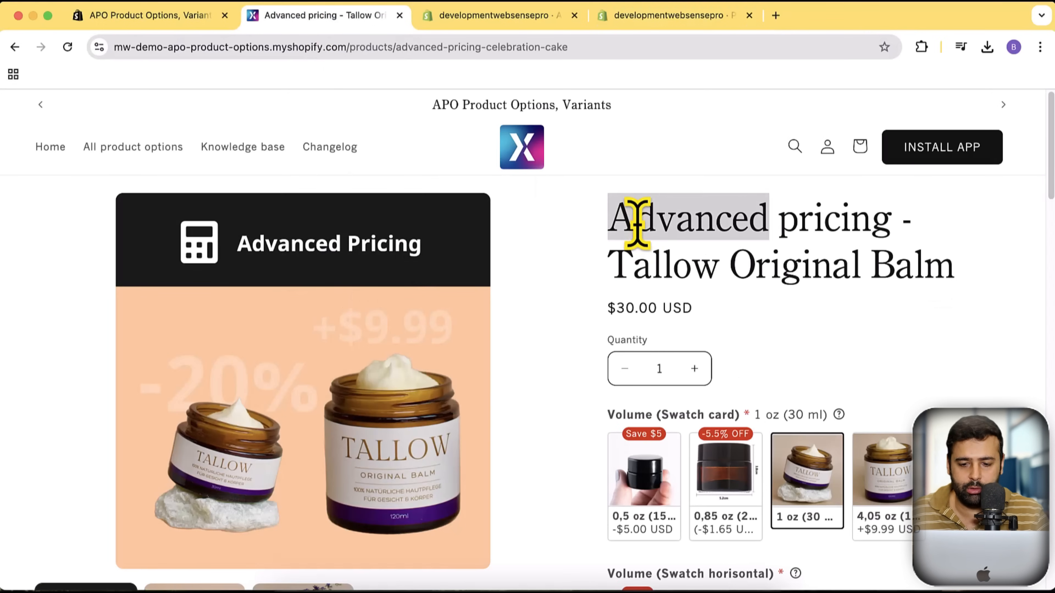
left_click(660, 16)
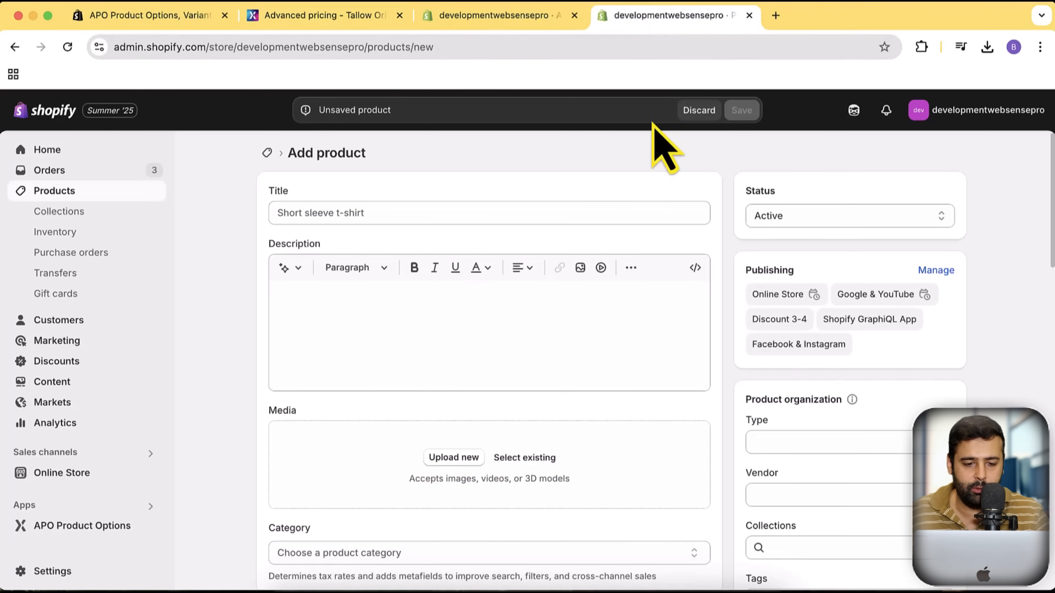
left_click(377, 211)
key("super+v")
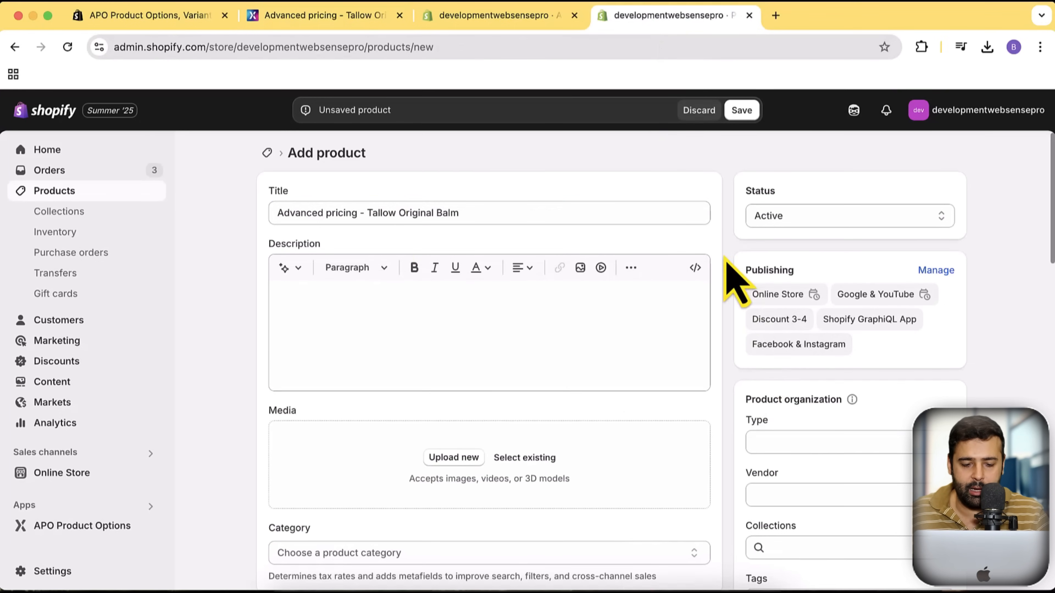
Enter a compare-at price of 30 and upload product-image-1.webp from the Desktop's apo-images folder as the product media.
scroll(732, 266, "down", 10)
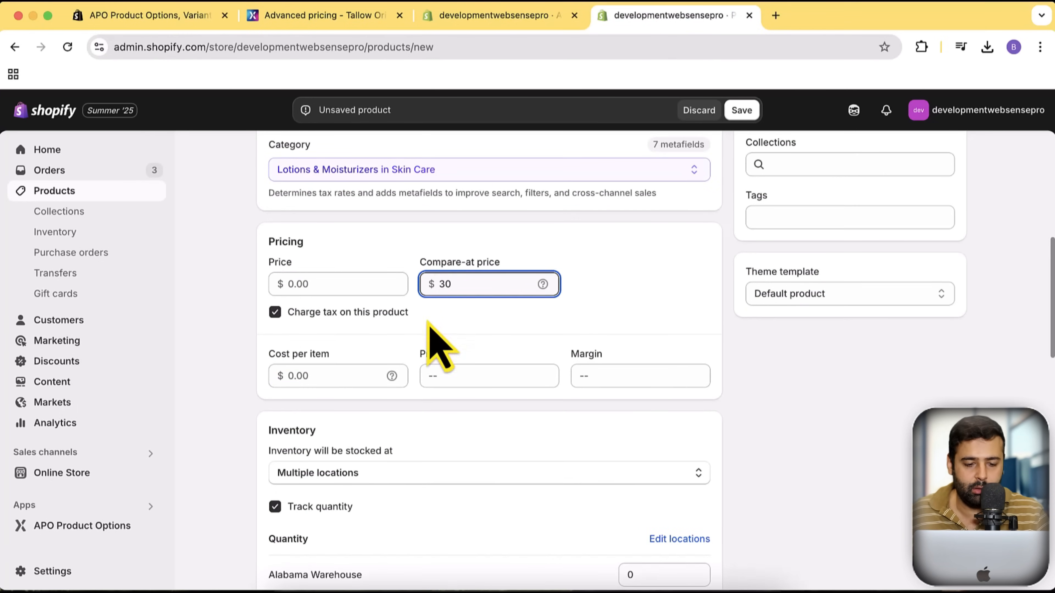
scroll(595, 342, "up", 6)
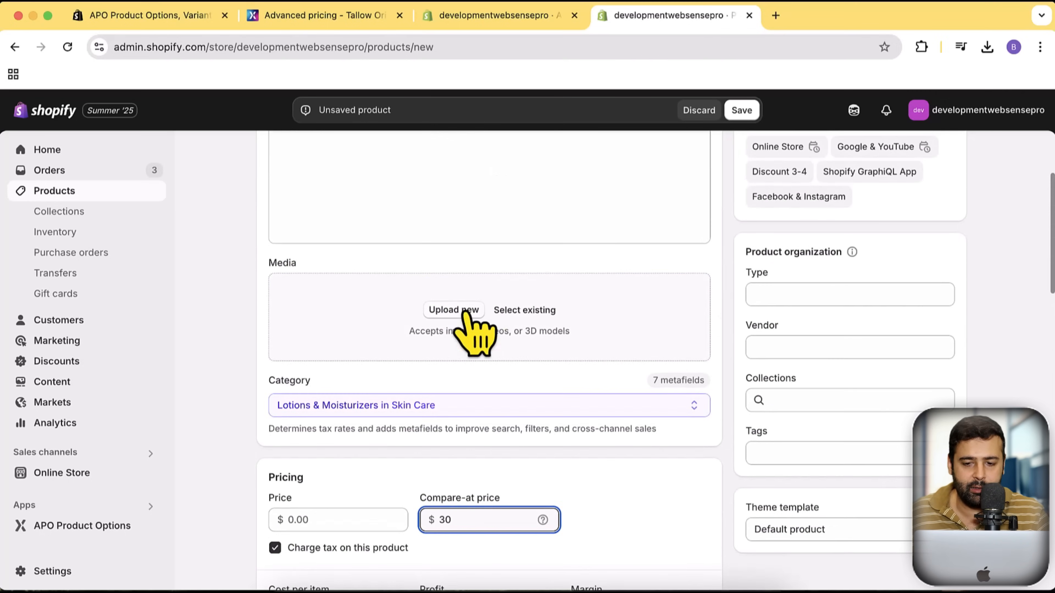
left_click(465, 312)
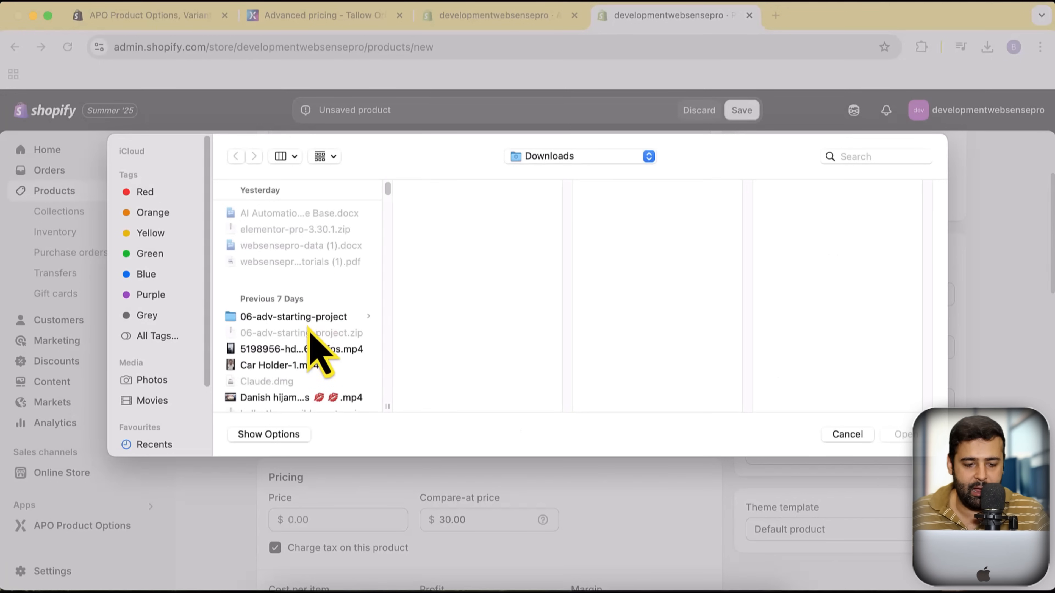
scroll(181, 250, "down", 3)
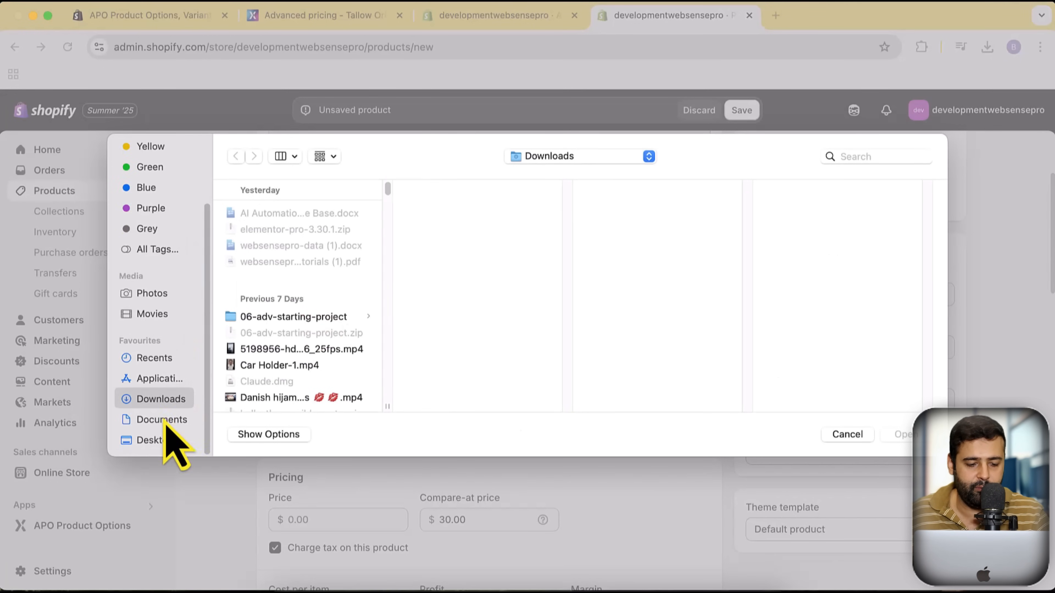
left_click(157, 441)
left_click(330, 214)
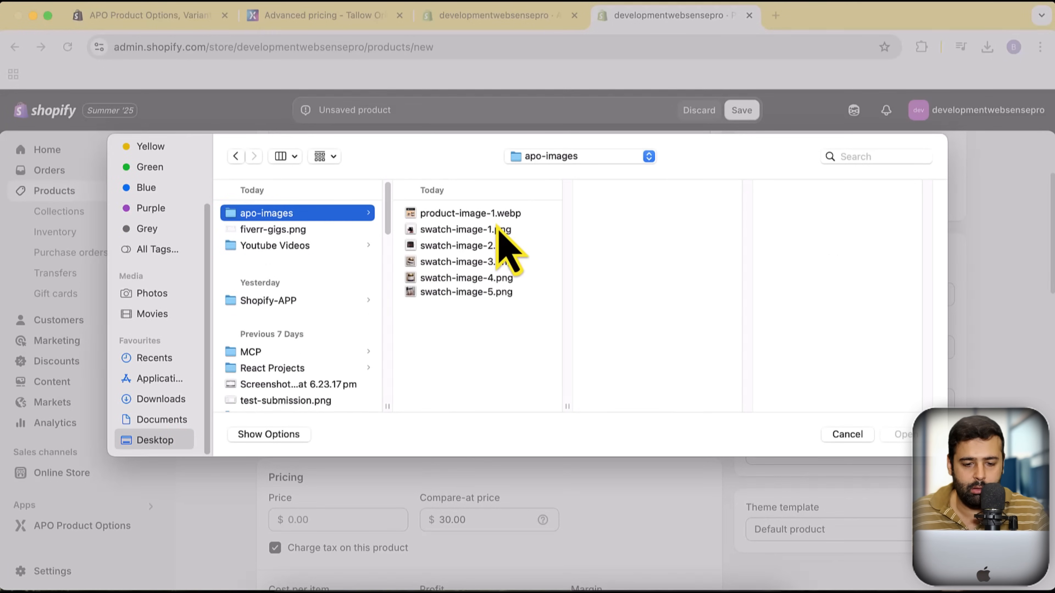
left_click(501, 216)
left_click(889, 434)
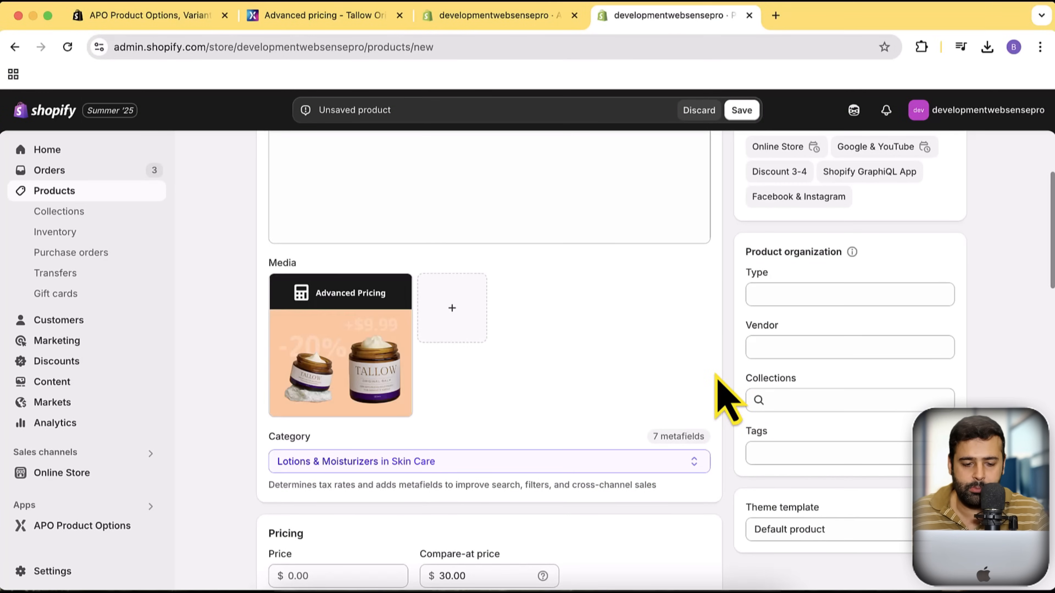
Save the new product and preview its storefront page.
scroll(724, 399, "up", 4)
left_click(742, 110)
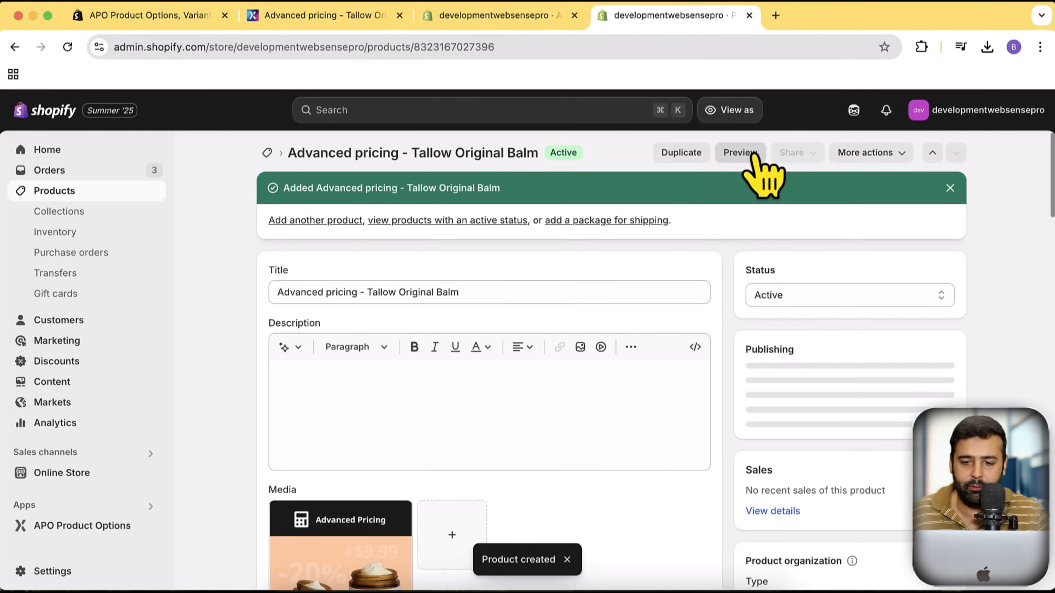
left_click(740, 153)
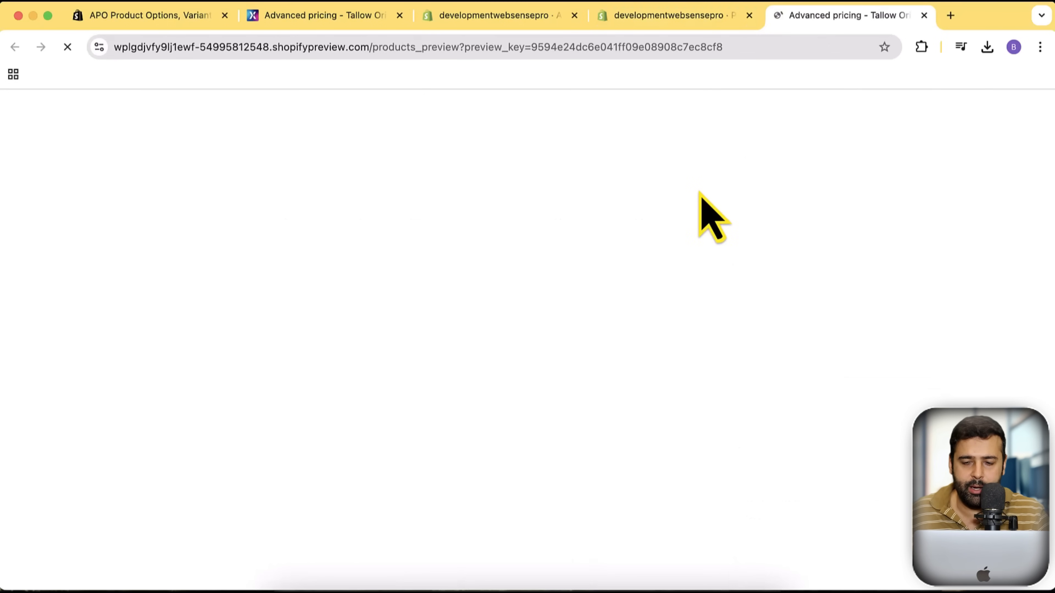
scroll(743, 316, "down", 6)
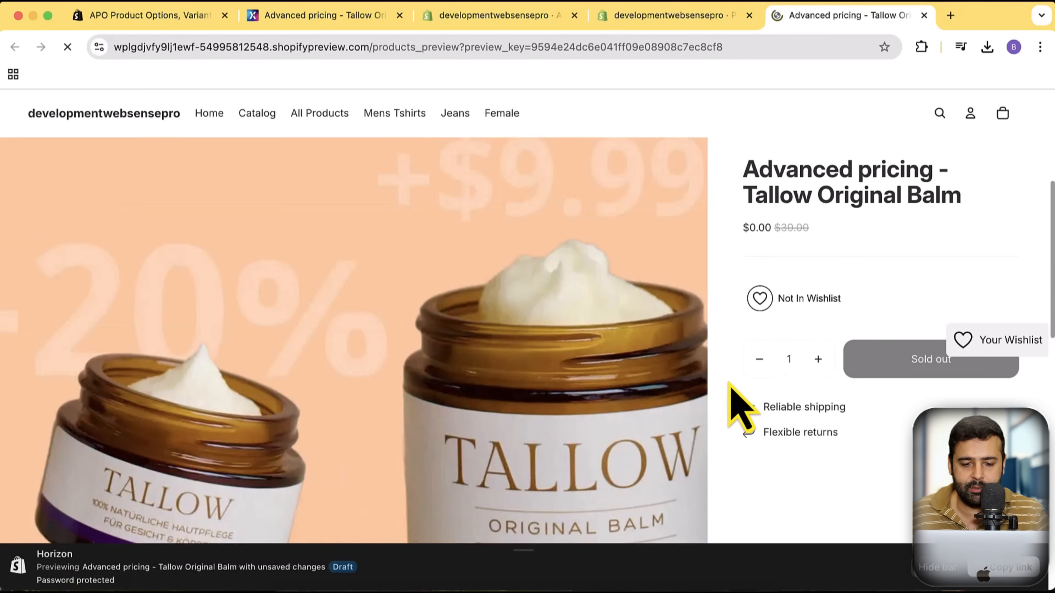
scroll(730, 385, "up", 2)
scroll(723, 358, "down", 12)
scroll(701, 304, "up", 12)
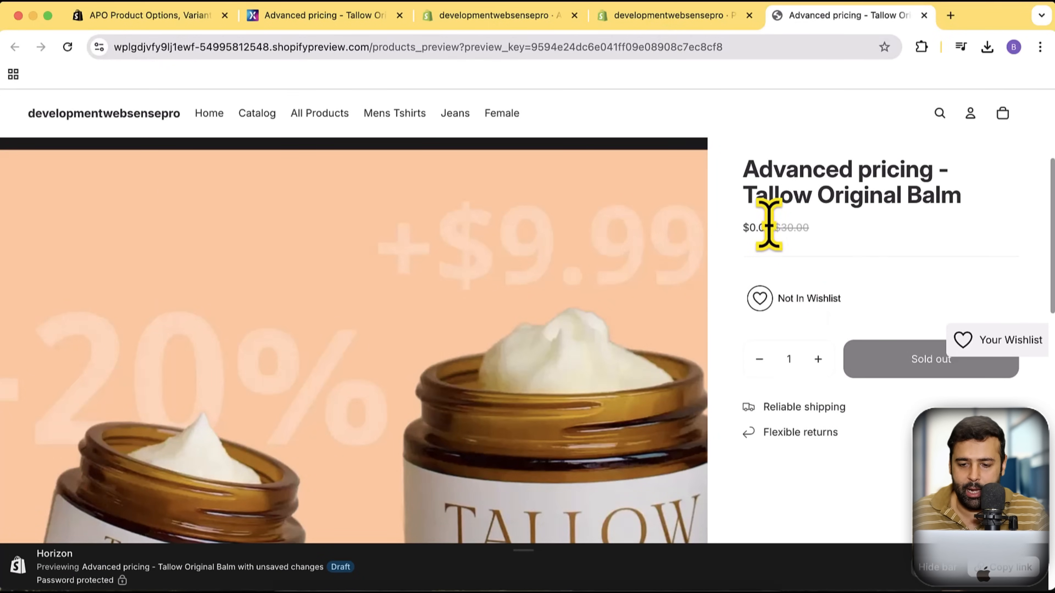
Set the product's price to 30, clear its compare-at price and save the product.
left_click(671, 15)
scroll(664, 274, "down", 6)
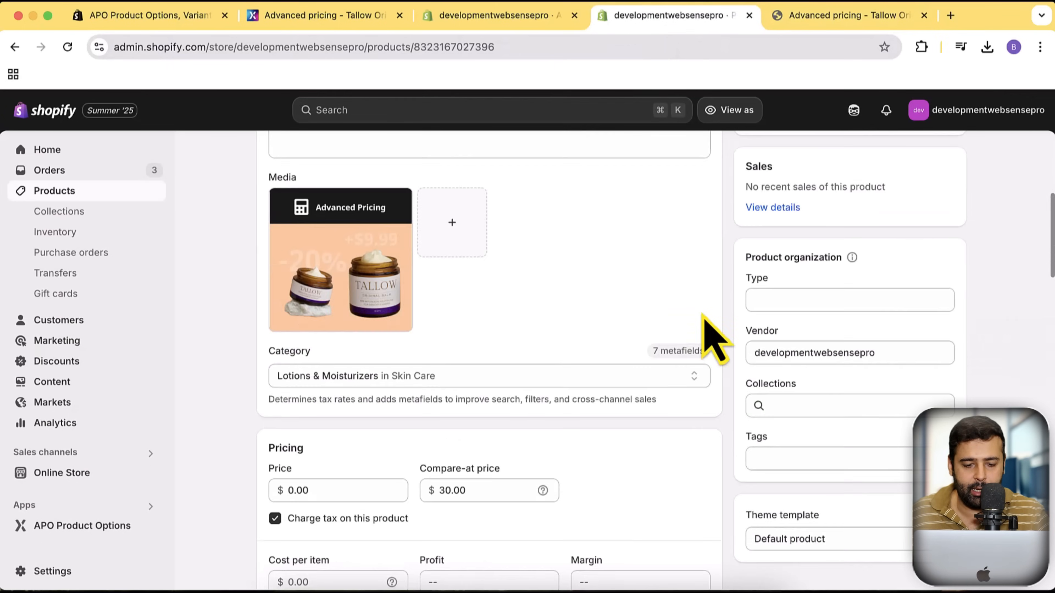
scroll(706, 320, "down", 3)
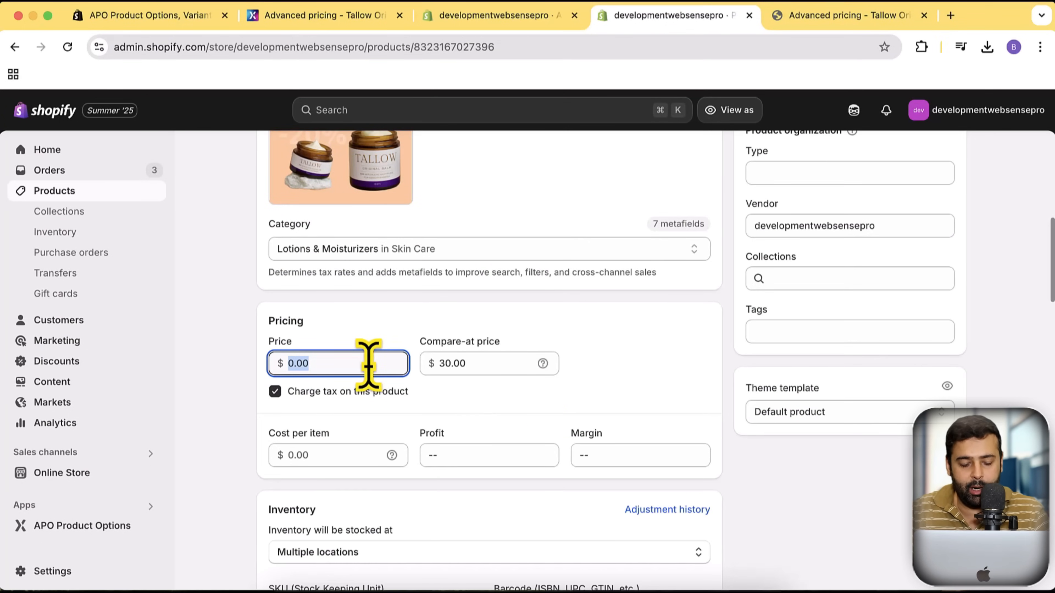
type("30")
key("Tab")
key("BackSpace")
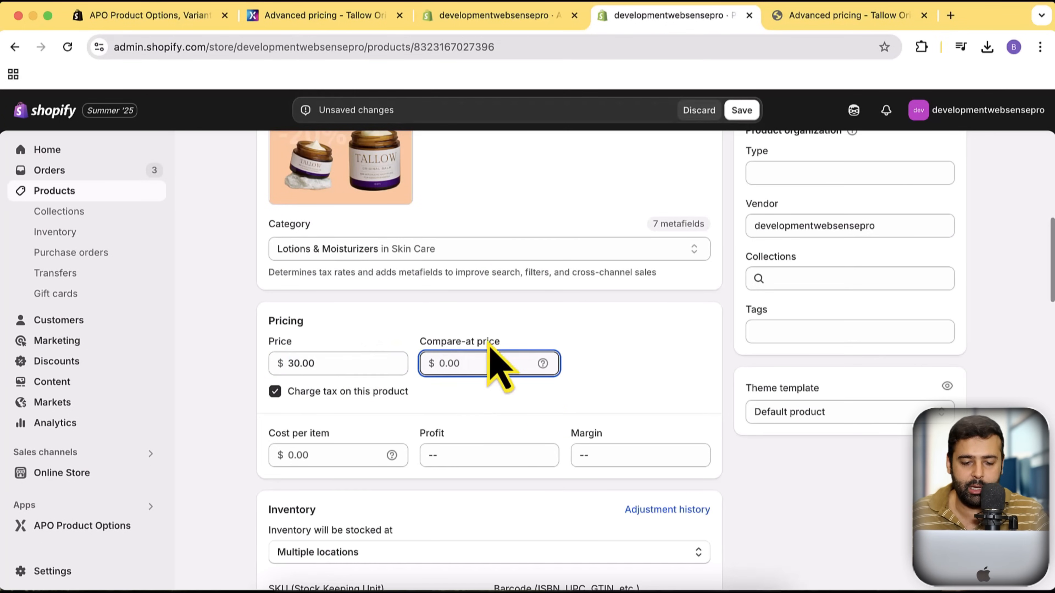
left_click(607, 366)
left_click(738, 119)
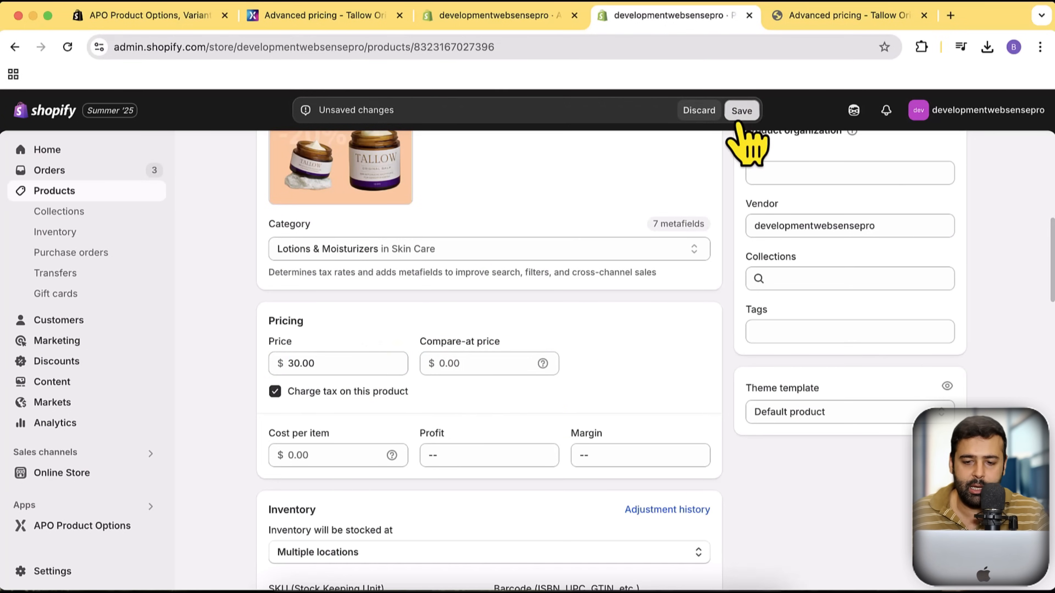
Reload the product preview to check the price and return to the First Option Set page.
left_click(807, 30)
left_click(67, 47)
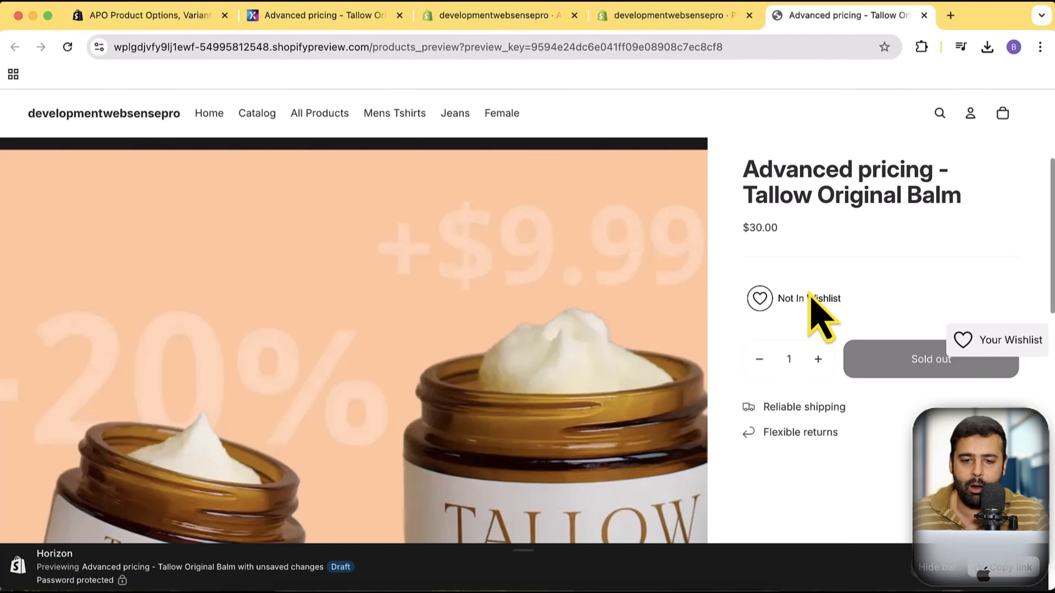
left_click(482, 18)
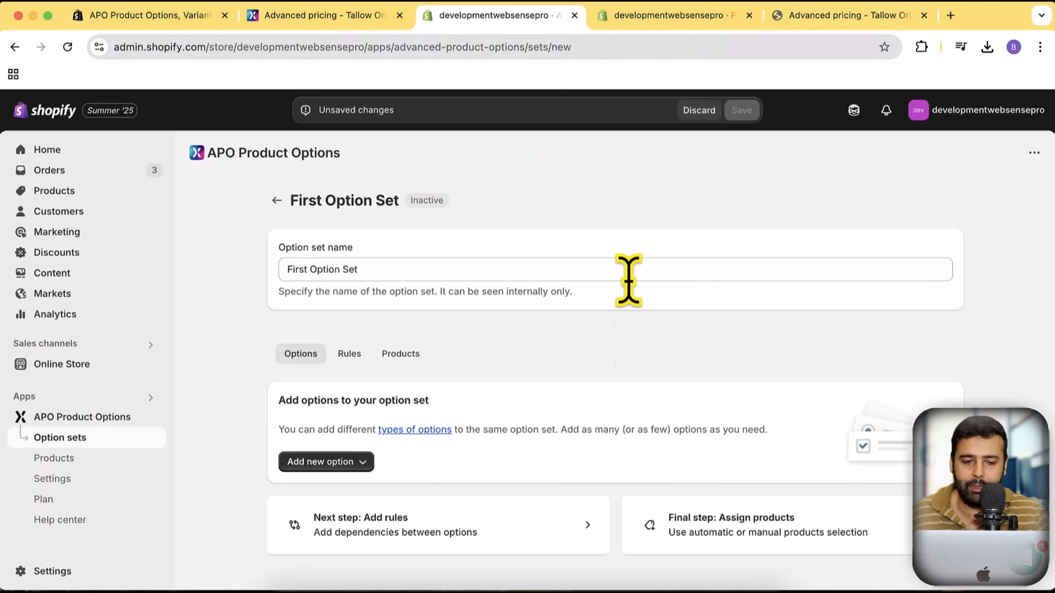
triple_click(299, 270)
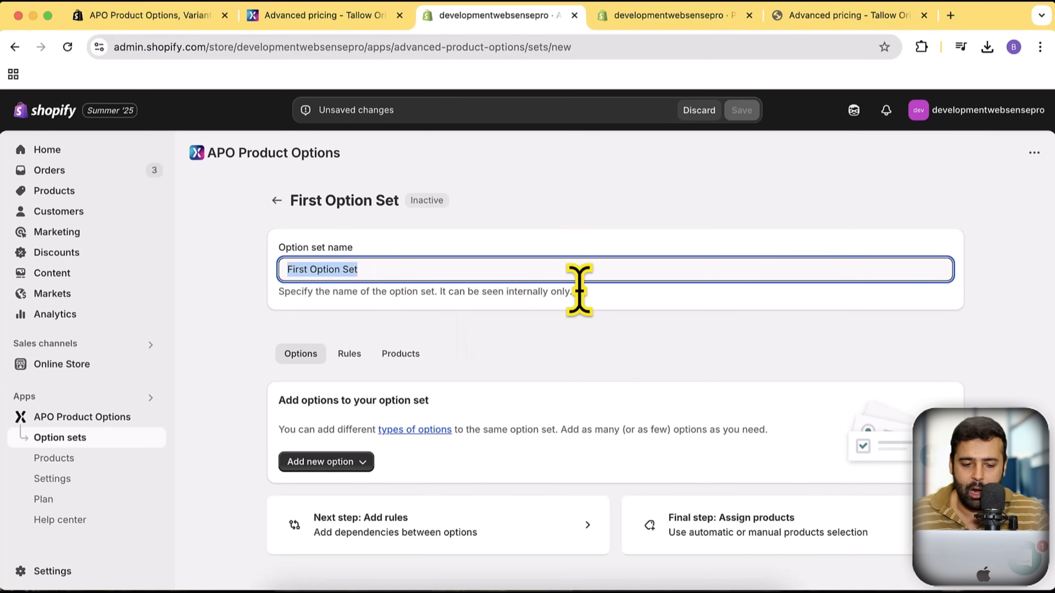
left_click(643, 364)
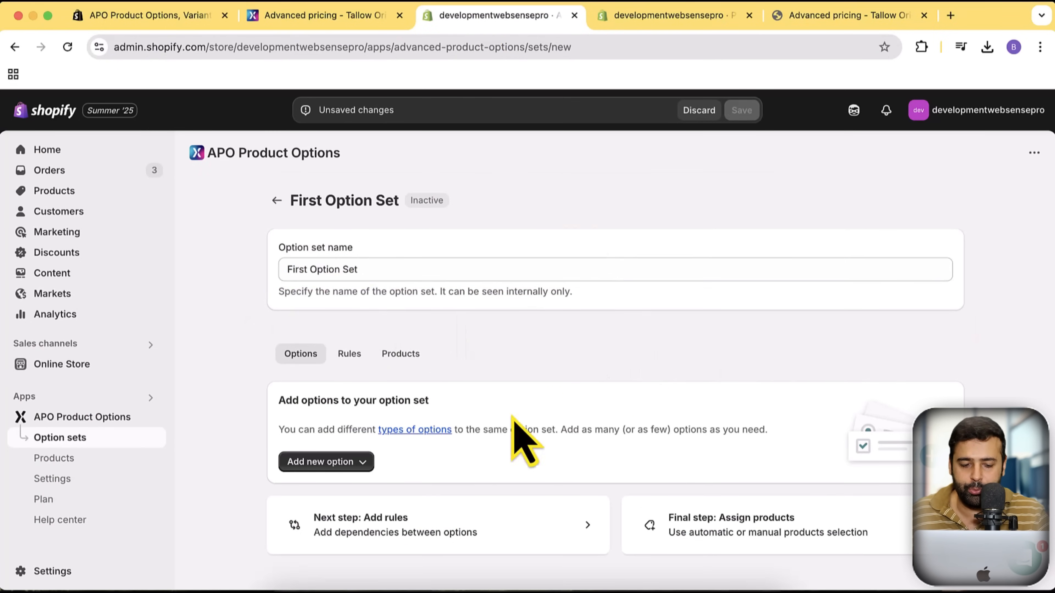
Check the demo store's volume option and add a Swatch card option to First Option Set.
left_click(348, 475)
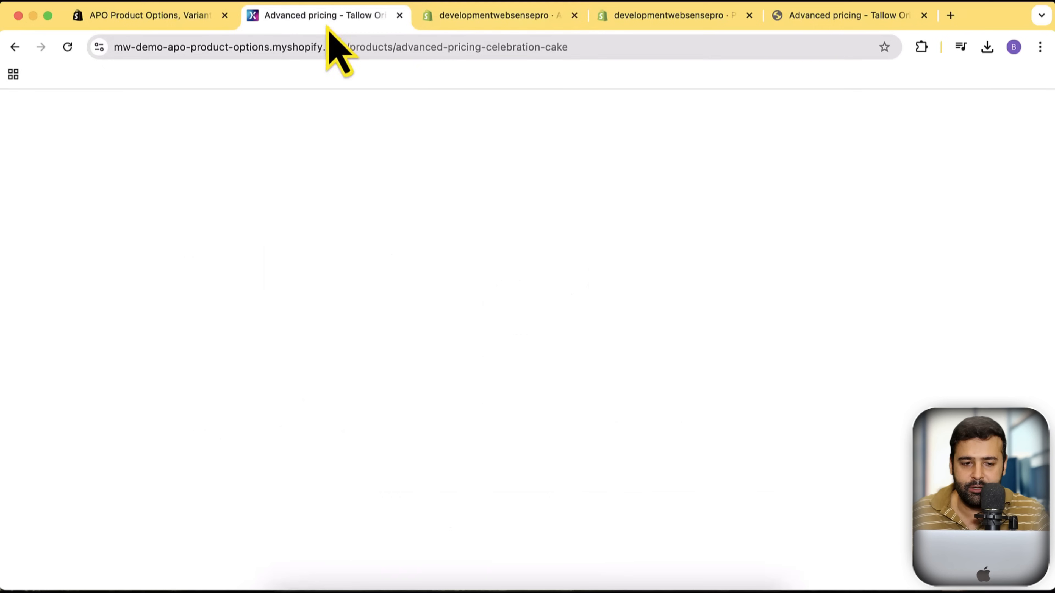
left_click(327, 16)
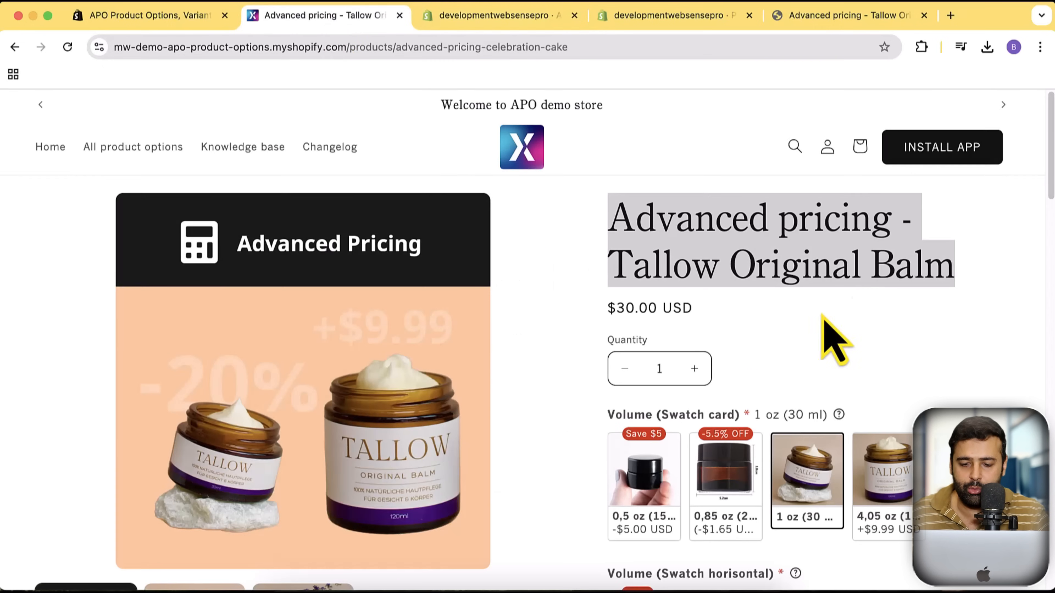
left_click(964, 362)
scroll(1008, 278, "down", 3)
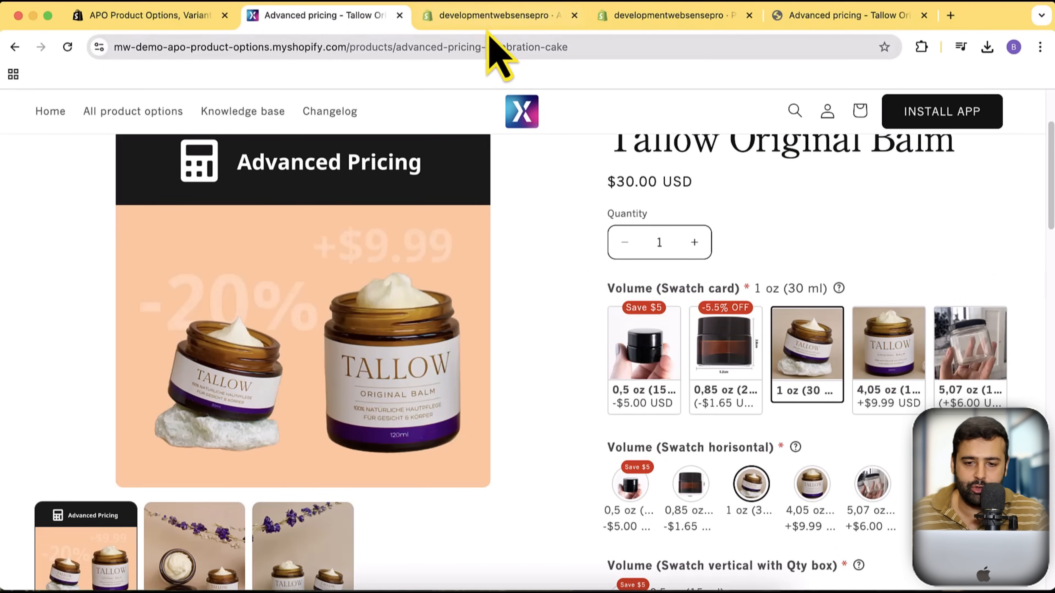
left_click(471, 19)
left_click(254, 336)
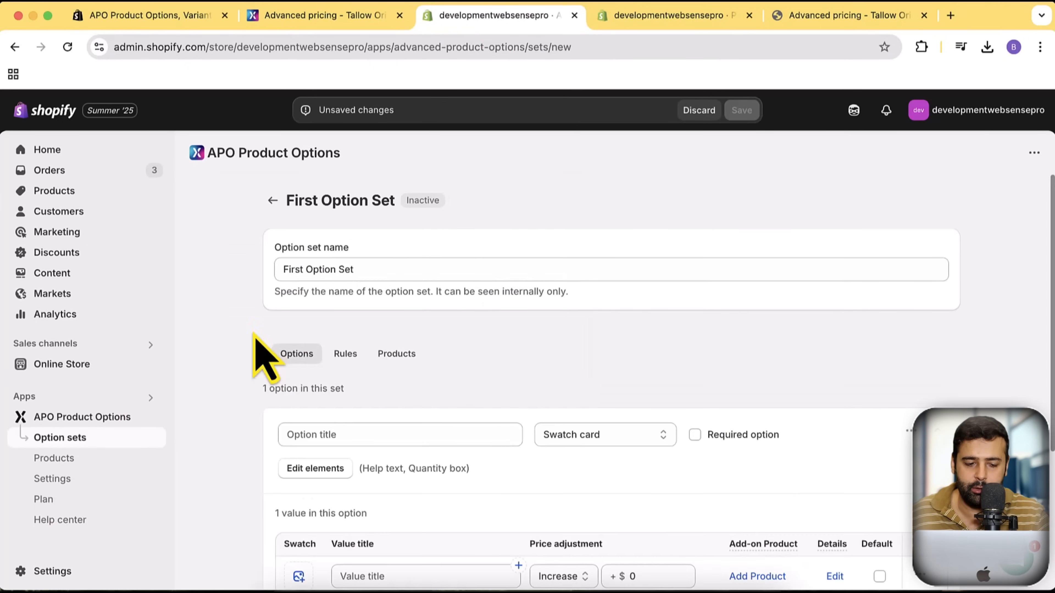
scroll(765, 271, "down", 5)
scroll(706, 287, "up", 1)
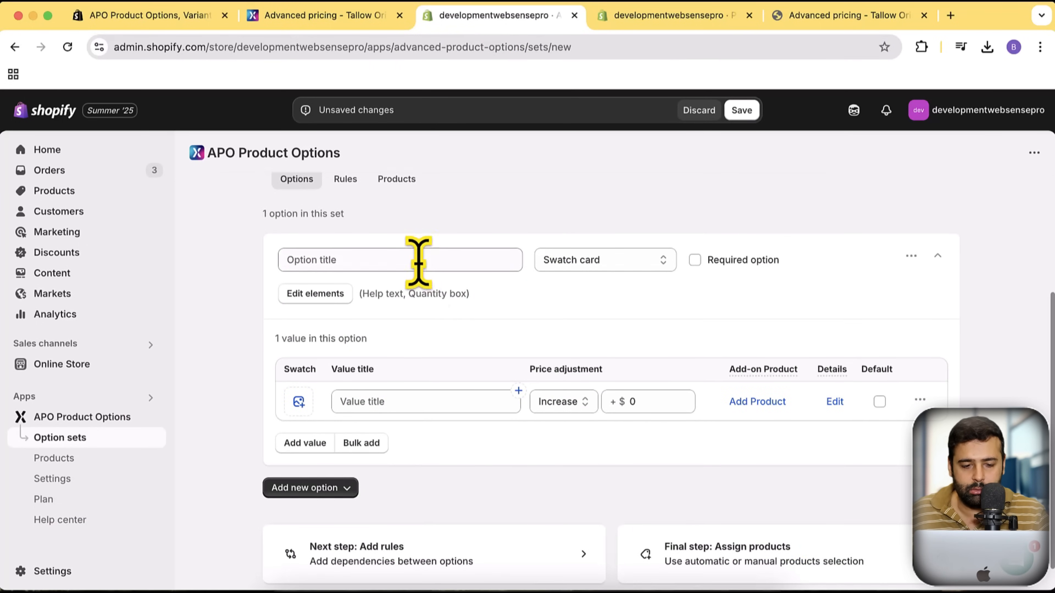
Title the swatch card option Volume, matching the demo product, and make it a required option.
left_click(332, 19)
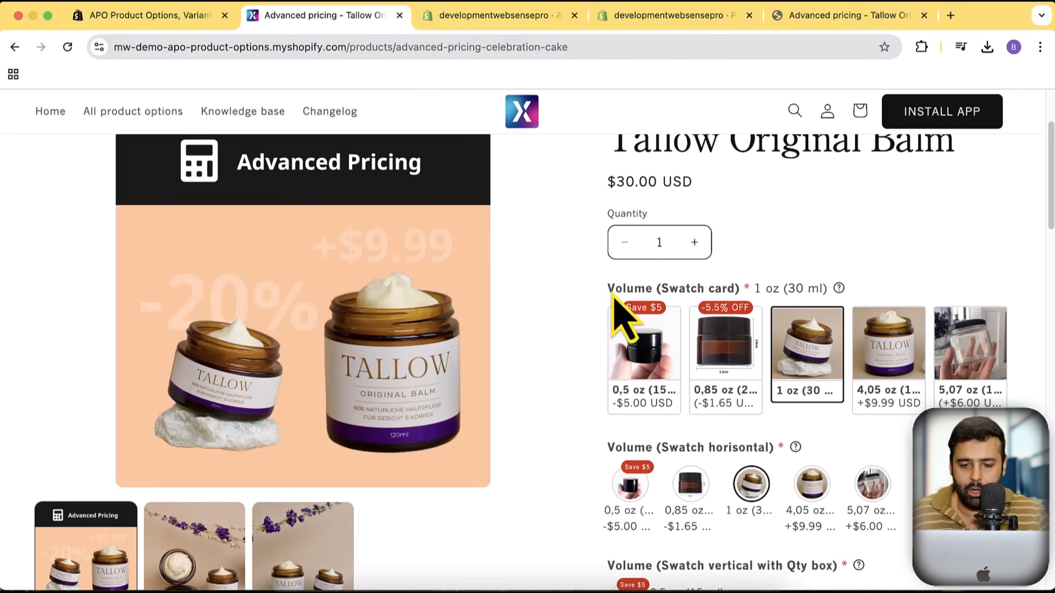
left_click(494, 16)
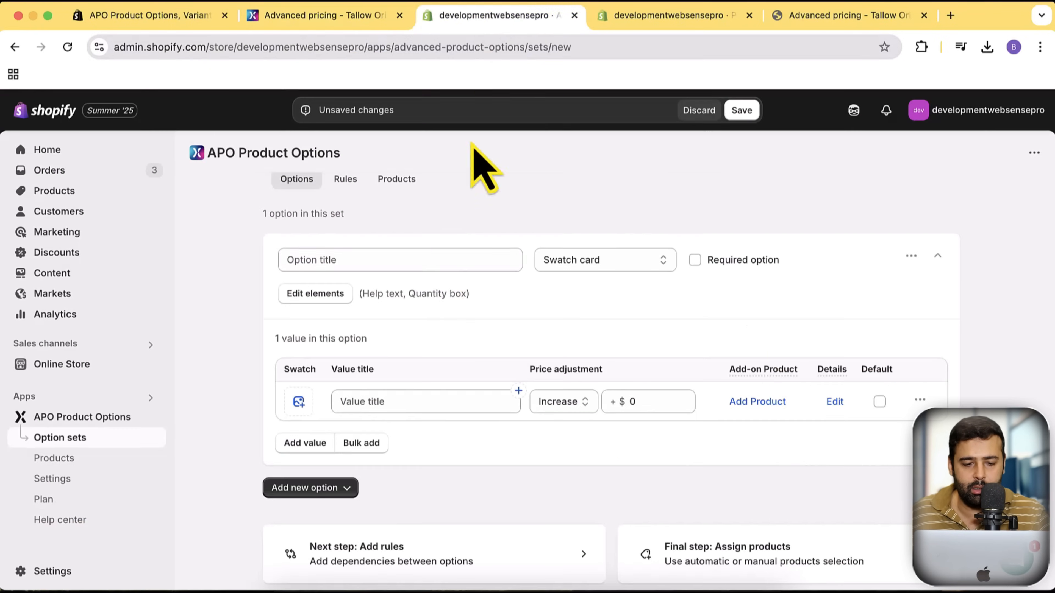
left_click(411, 260)
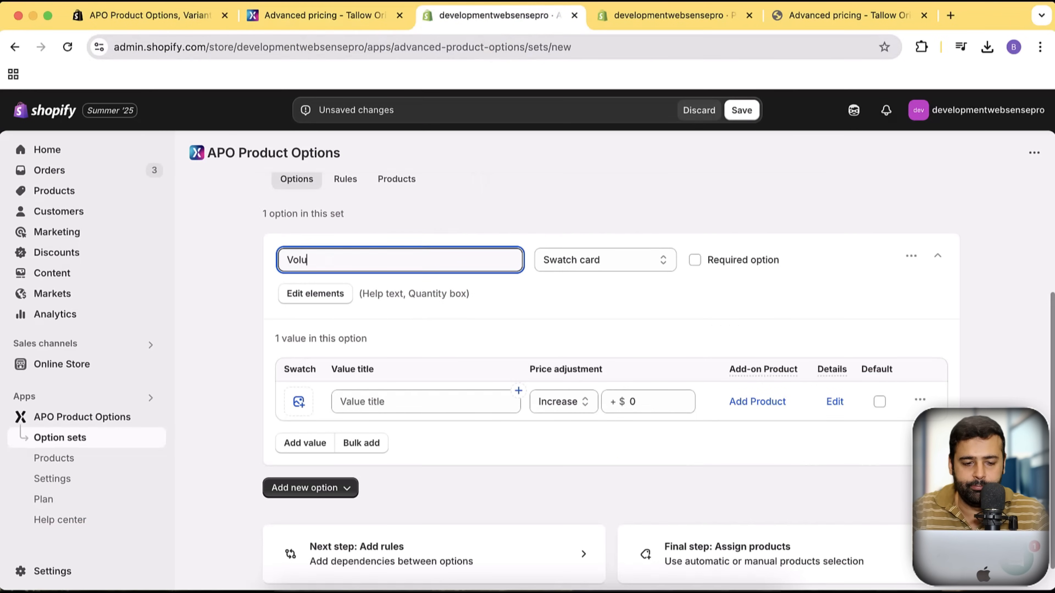
left_click(695, 261)
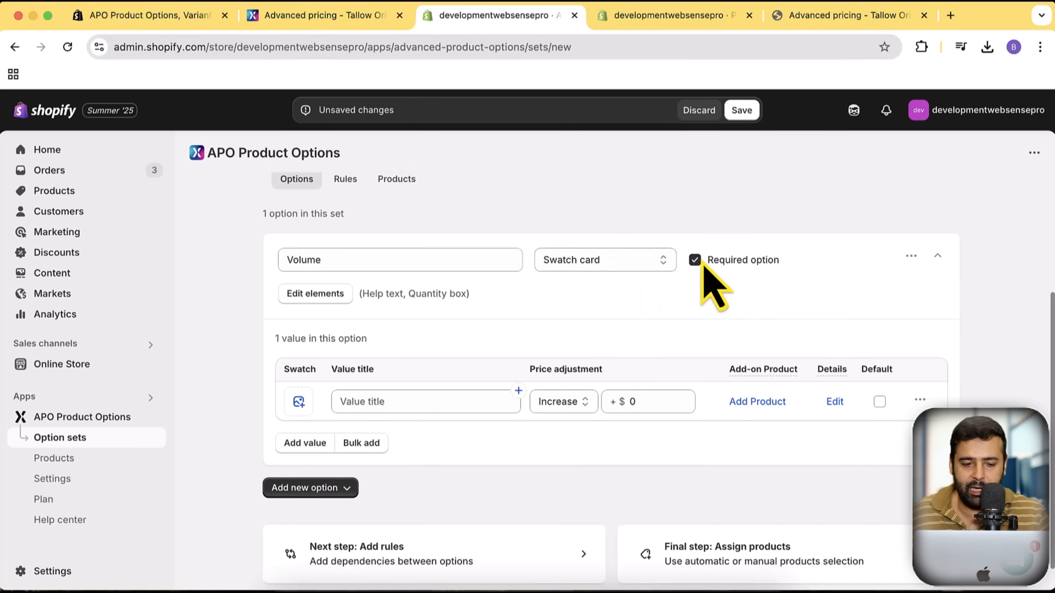
scroll(611, 243, "down", 1)
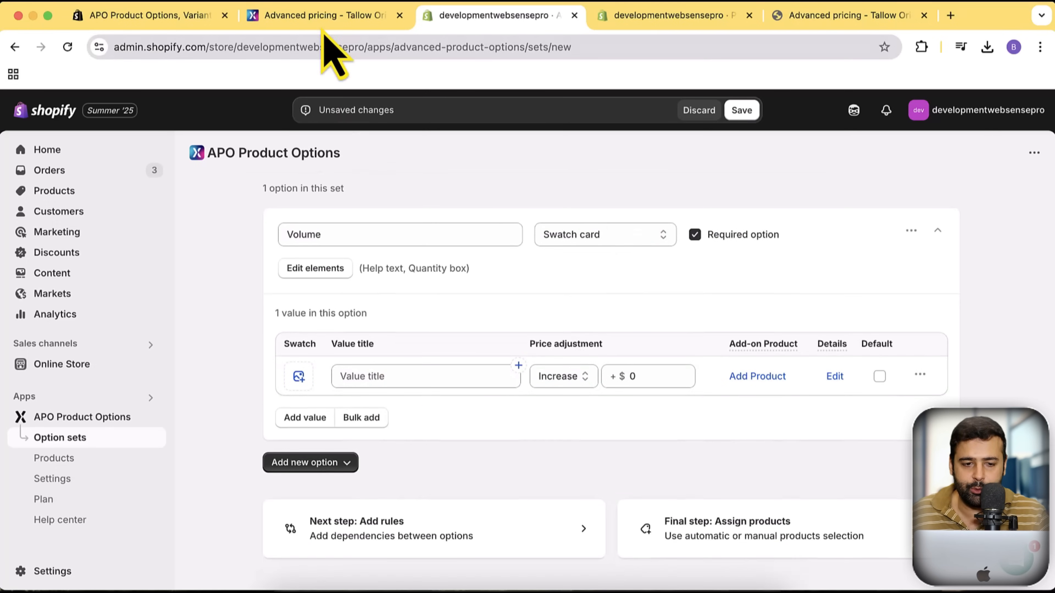
Look up the demo product's smallest volume and title the first Volume value 0,5 Oz.
left_click(322, 15)
left_click(654, 388)
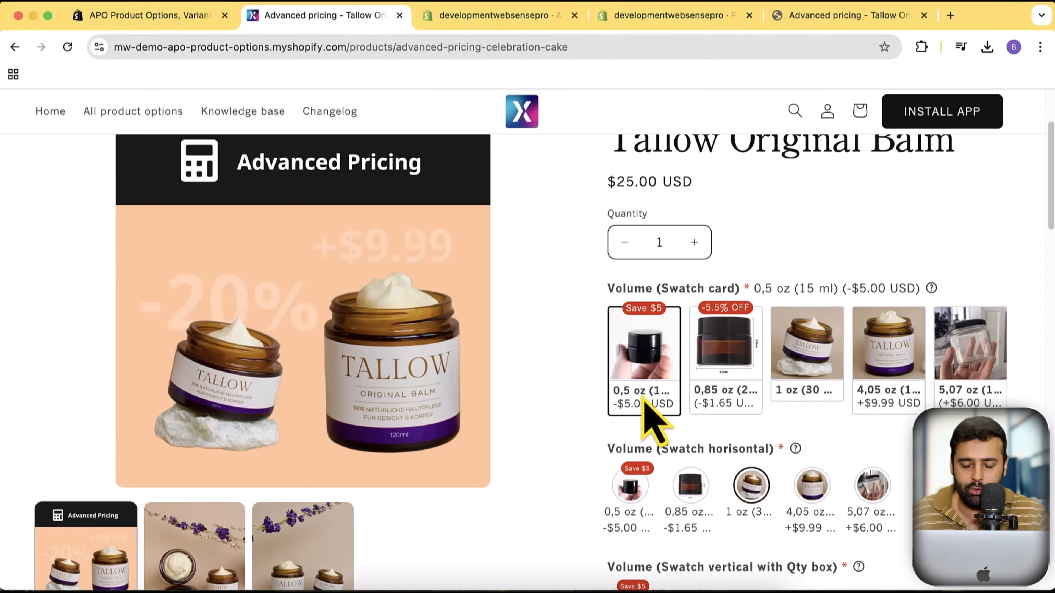
left_click(492, 15)
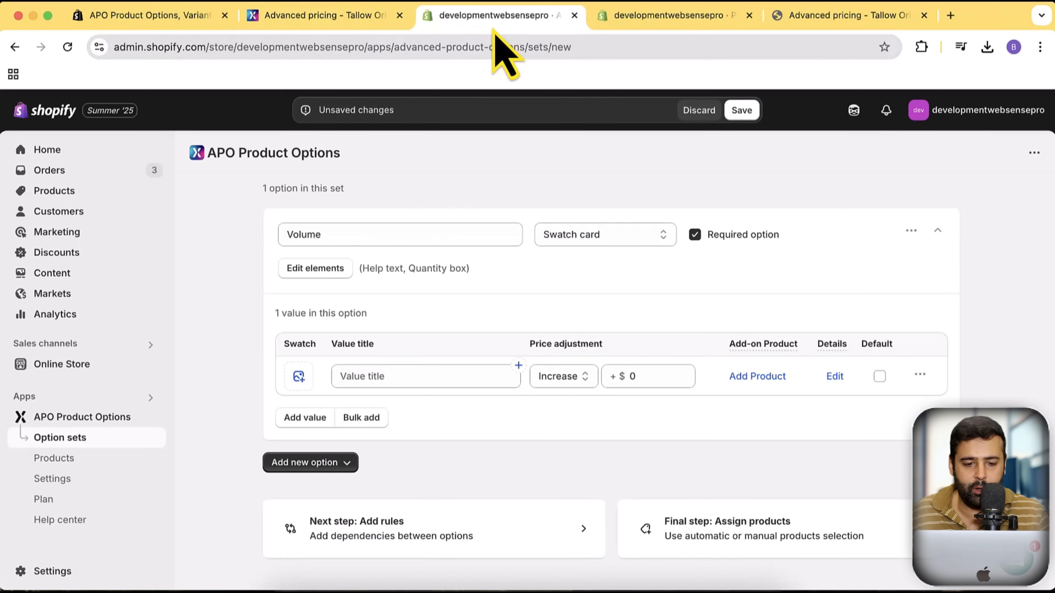
left_click(431, 376)
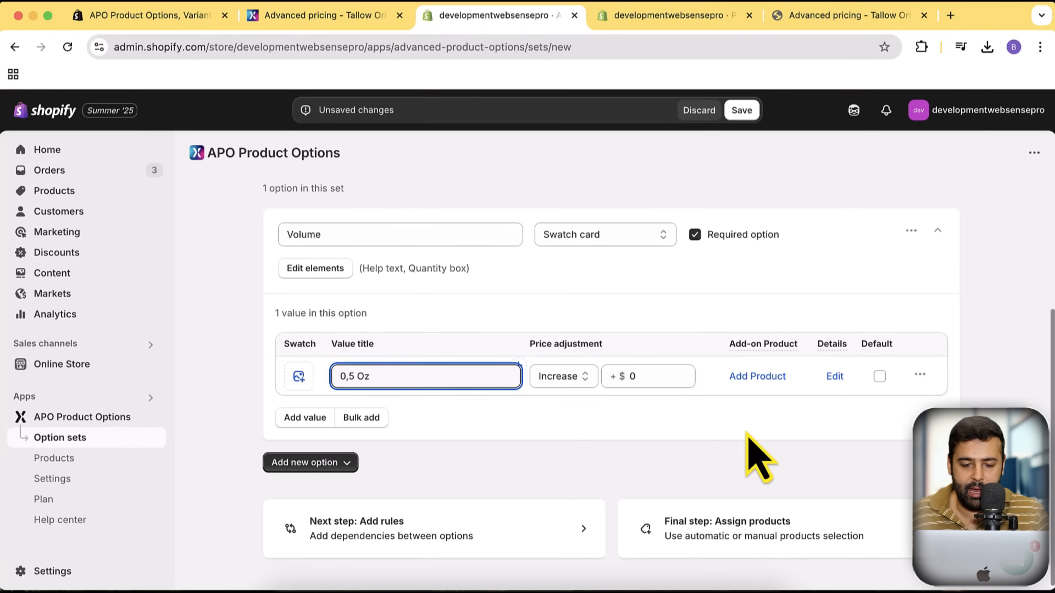
Upload swatch-image-1.png from the apo-images folder as the image swatch of the 0,5 Oz value.
left_click(301, 379)
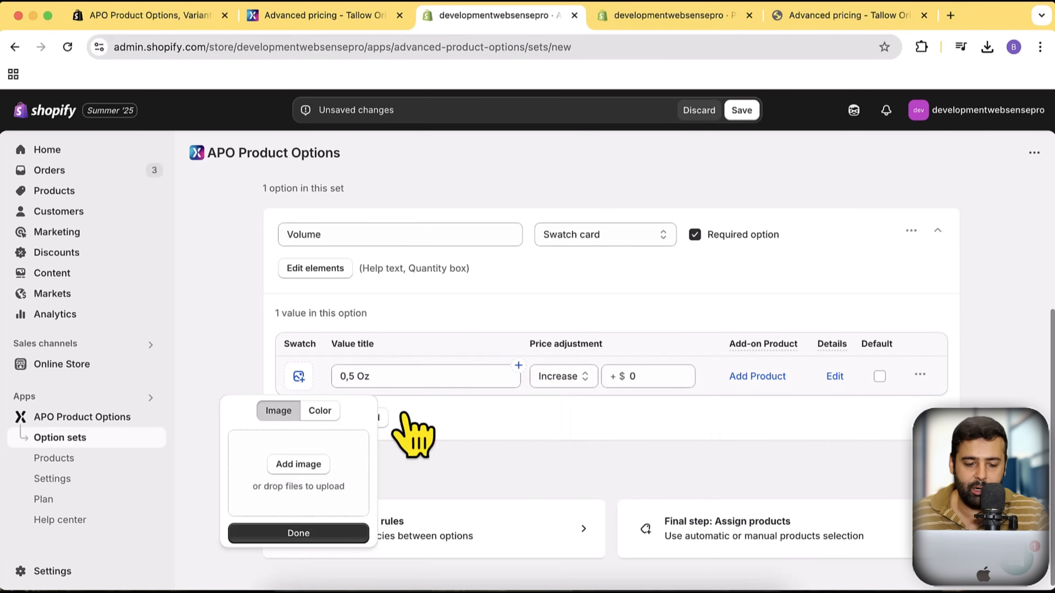
left_click(320, 411)
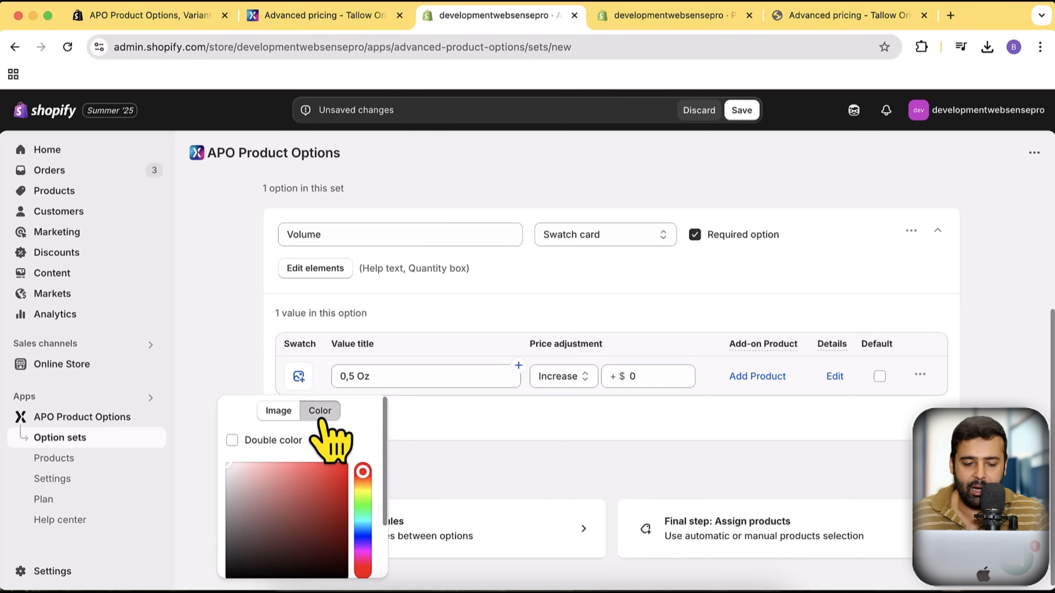
left_click(283, 419)
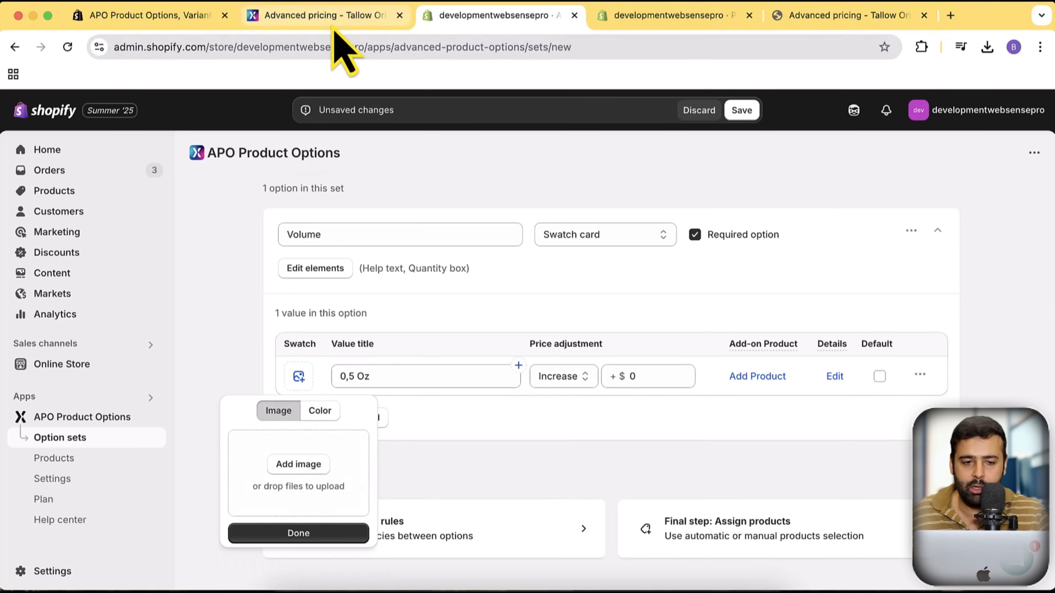
left_click(328, 16)
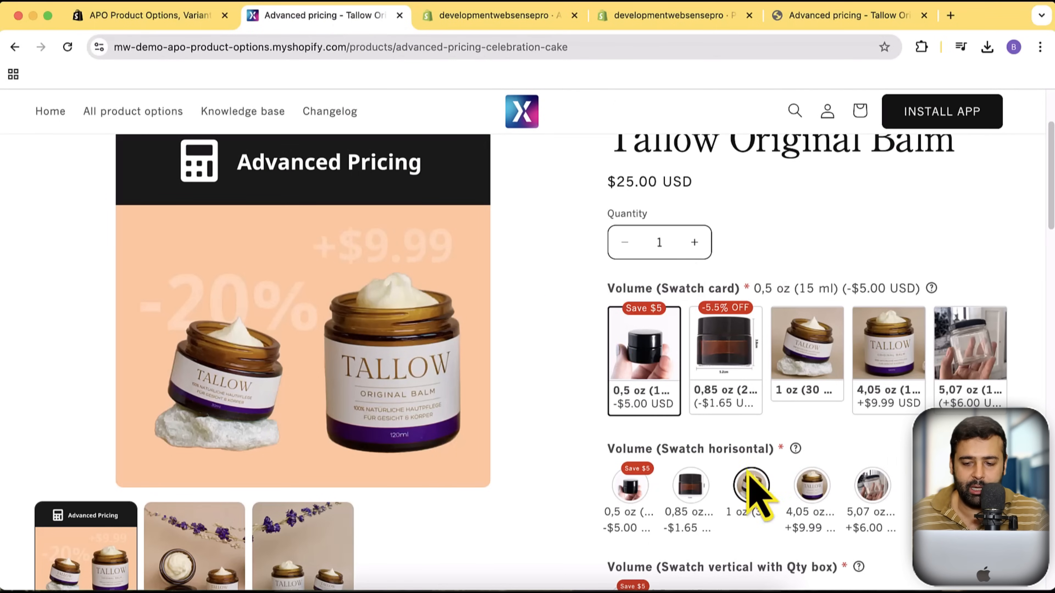
left_click(658, 17)
left_click(510, 17)
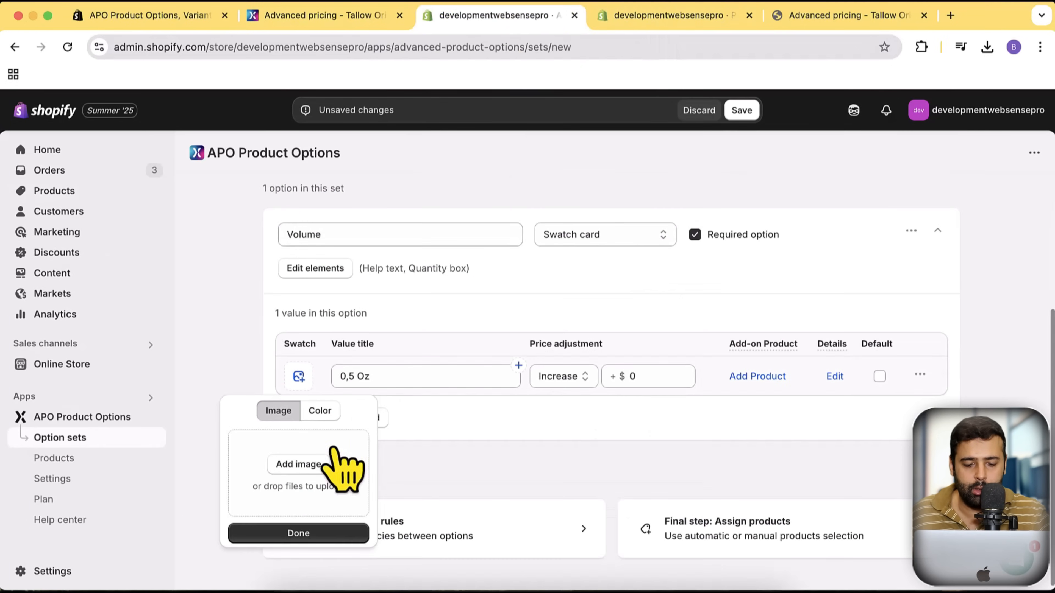
left_click(309, 464)
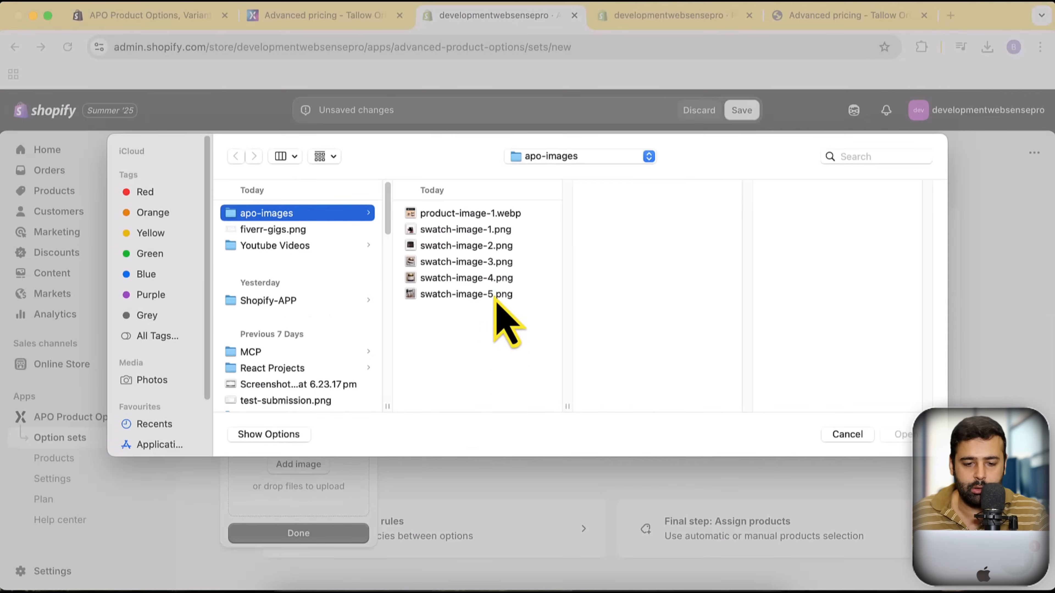
left_click(459, 228)
left_click(902, 436)
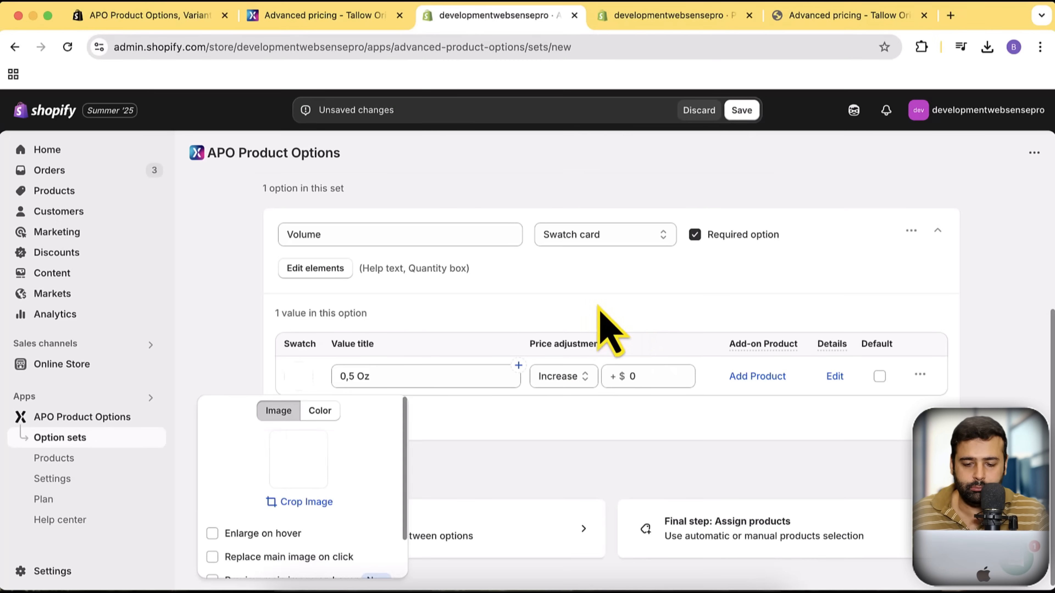
left_click(599, 307)
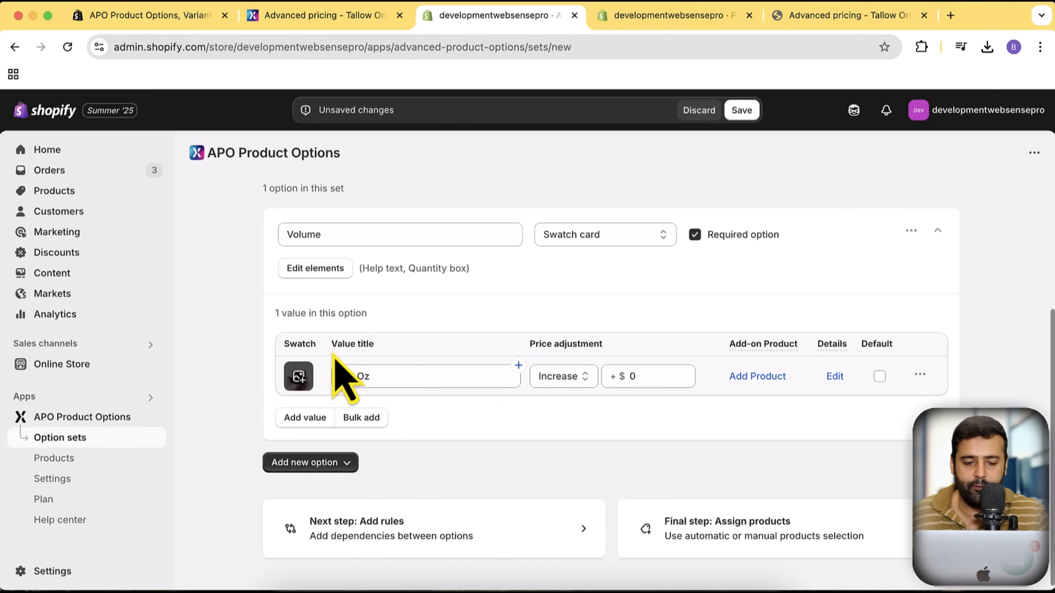
Check the demo product's pricing for its smallest volume and set the 0,5 Oz value's price adjustment to Decrease by $5.
left_click(330, 17)
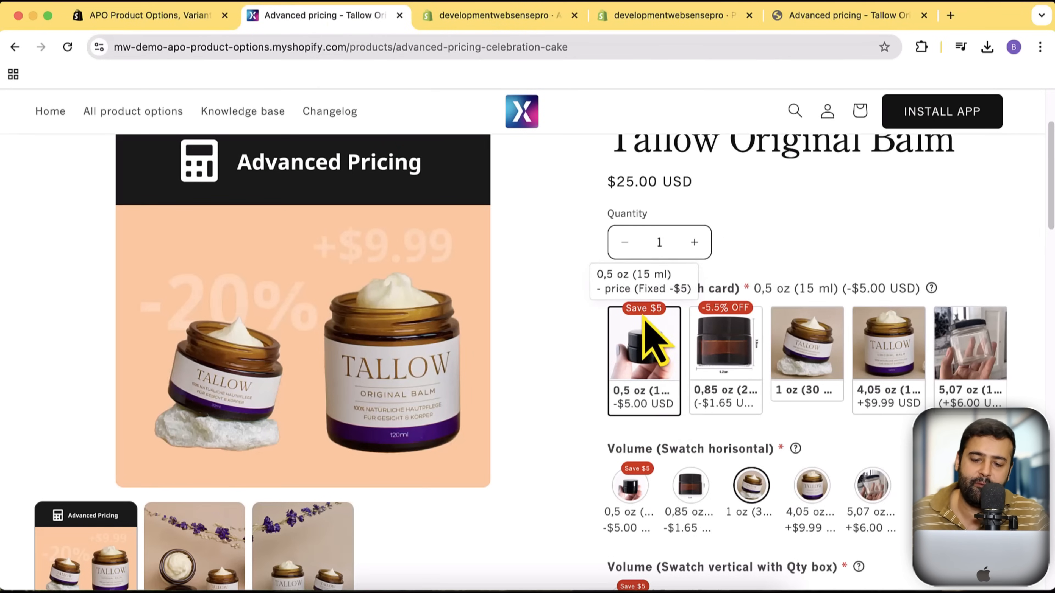
scroll(623, 291, "up", 1)
left_click_drag(617, 206, 720, 214)
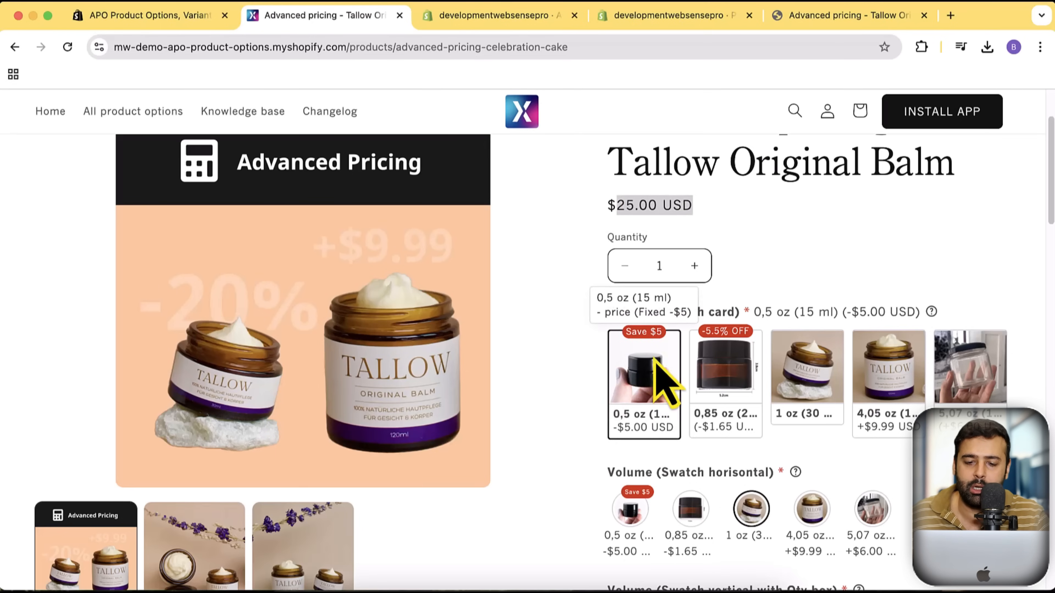
left_click(656, 228)
left_click_drag(618, 206, 698, 214)
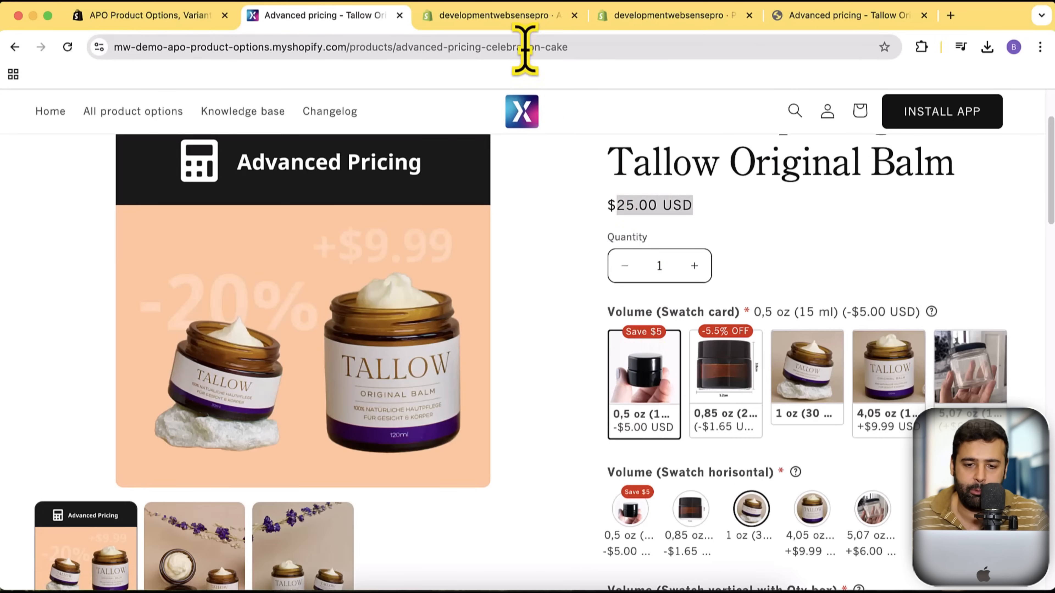
left_click(515, 16)
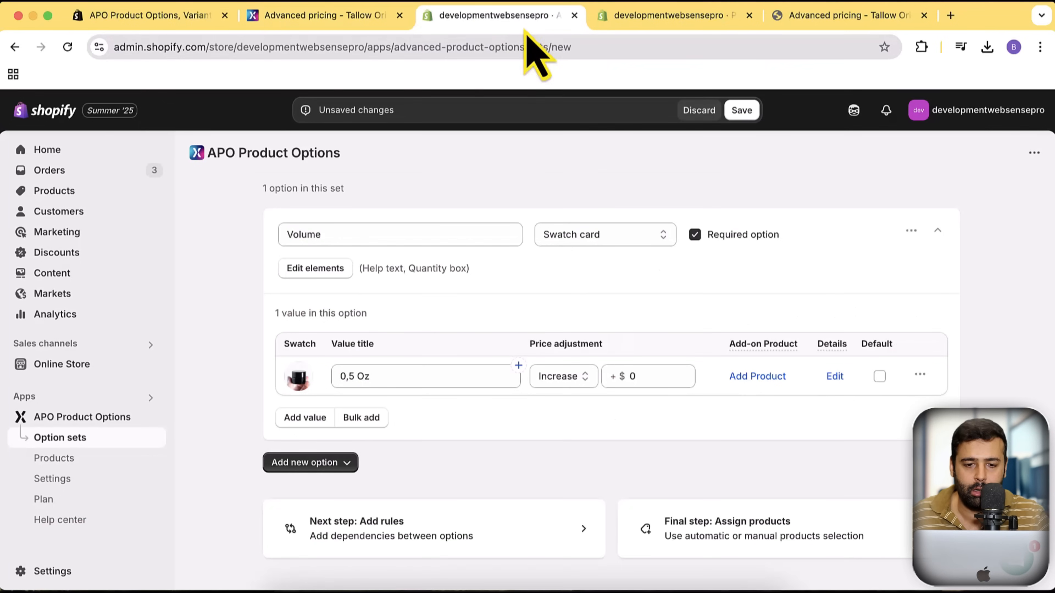
left_click(571, 374)
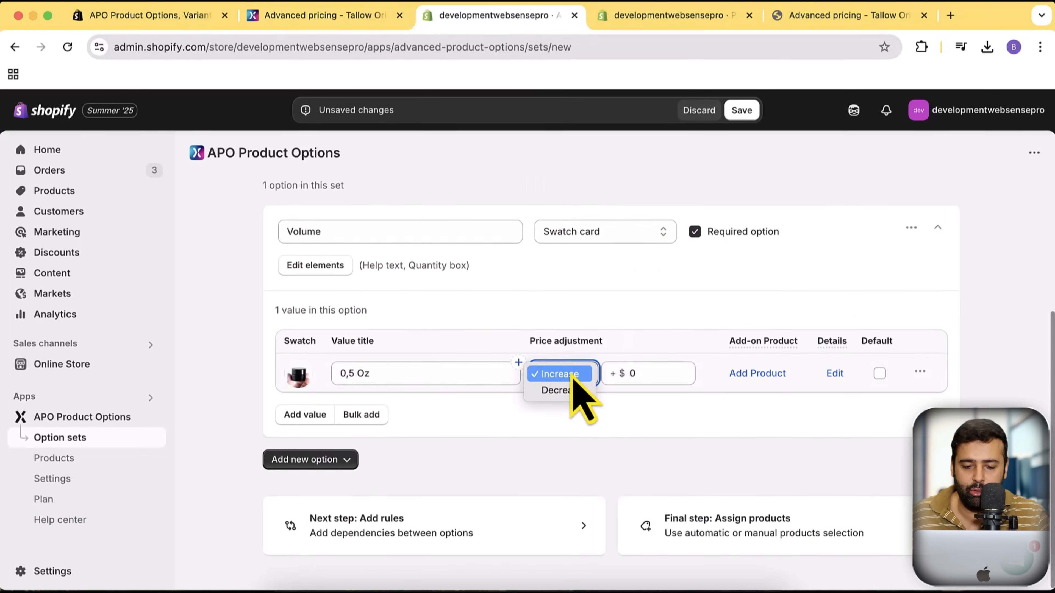
left_click(563, 392)
left_click_drag(524, 340, 604, 339)
left_click(623, 376)
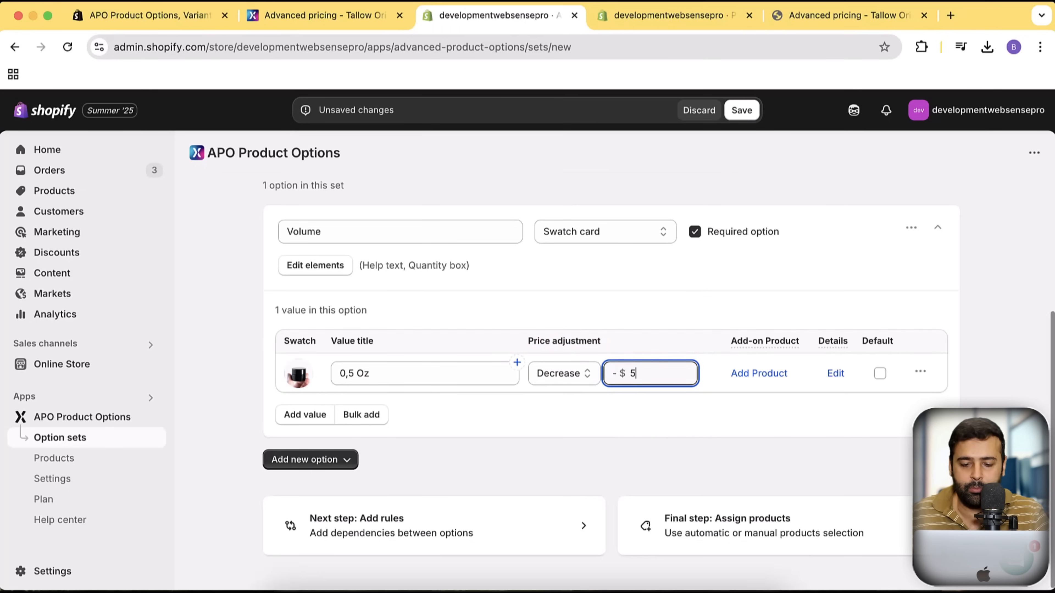
Copy the second volume's name from the demo product and add a second Volume value titled 0,85 oz (25 ml).
left_click(348, 27)
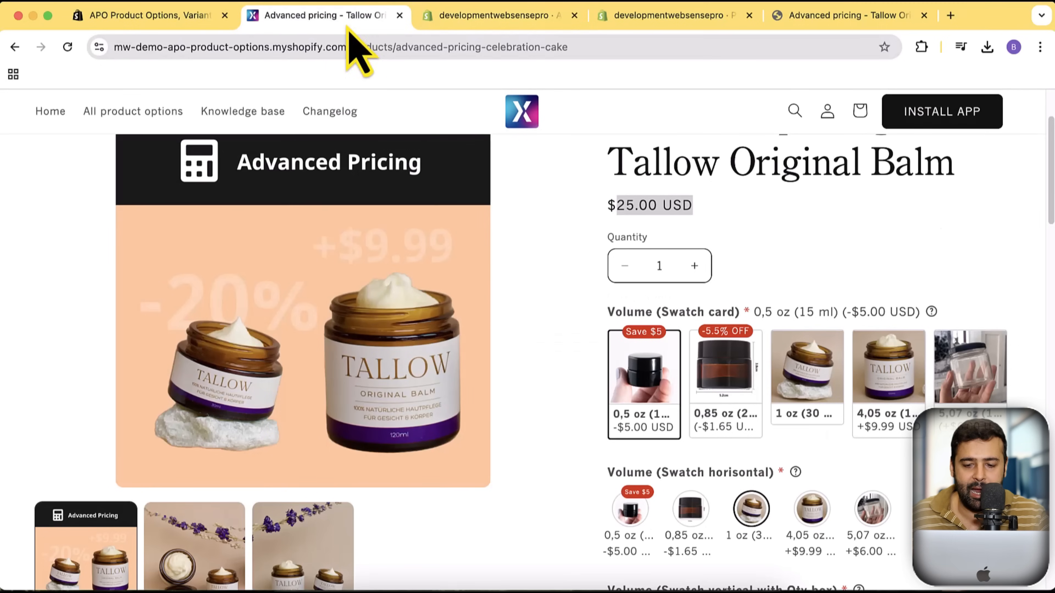
left_click(724, 384)
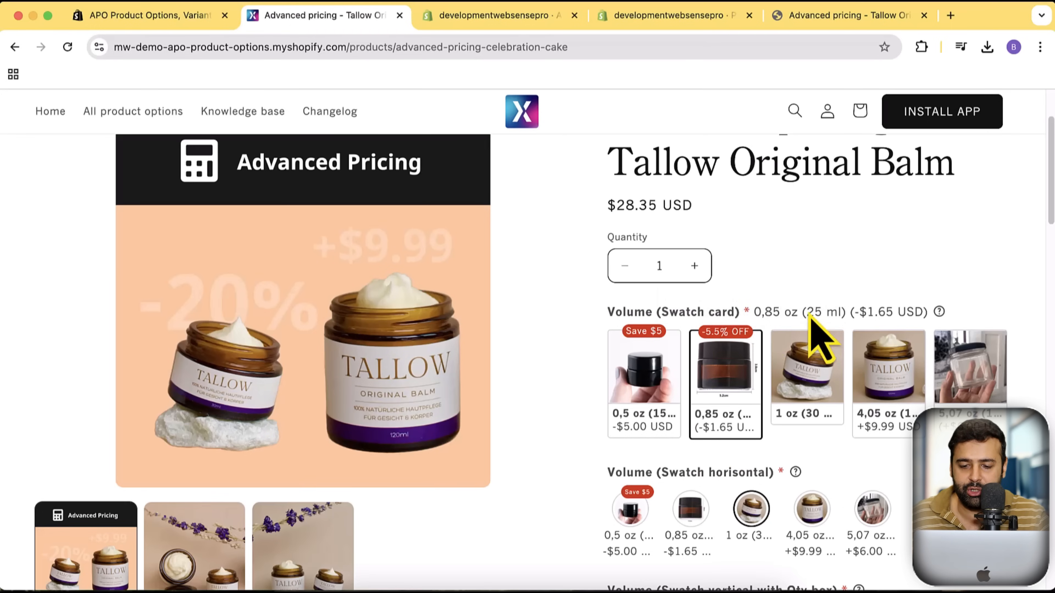
left_click_drag(755, 313, 785, 314)
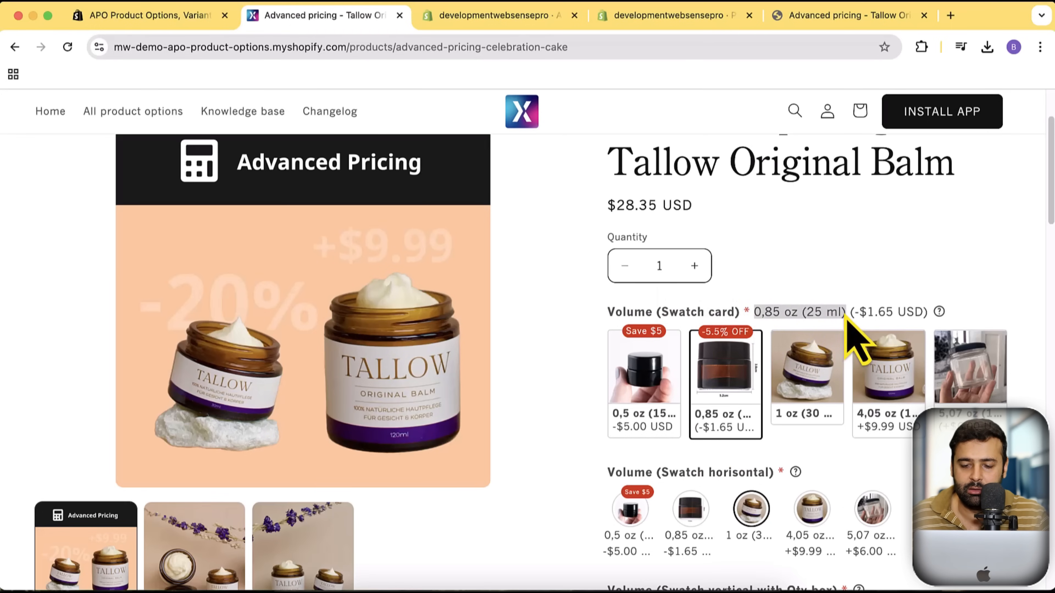
left_click(486, 16)
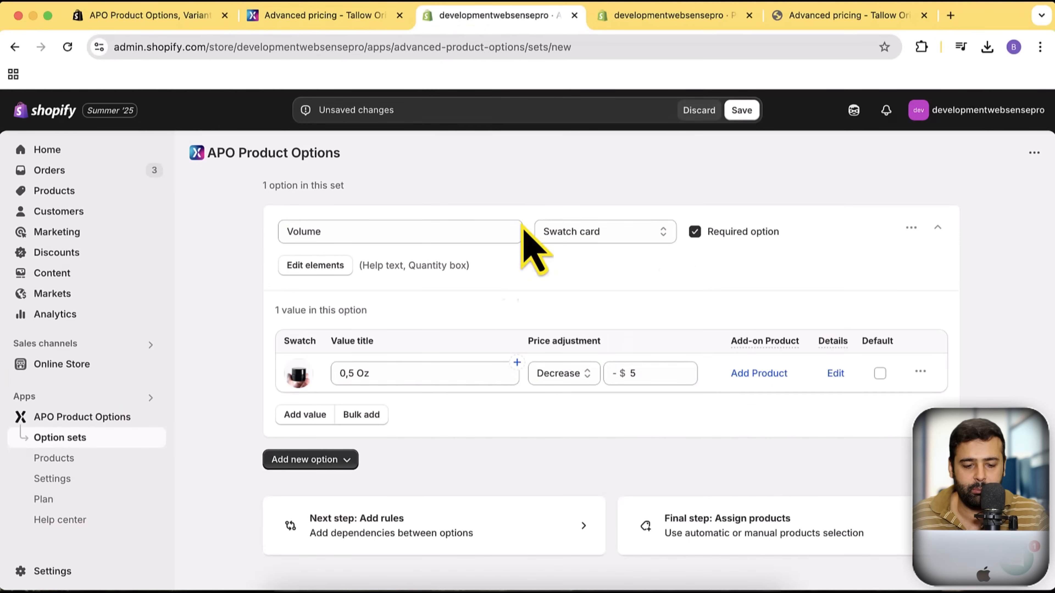
left_click(305, 415)
left_click(436, 412)
type("0,85 oz (25 ml)")
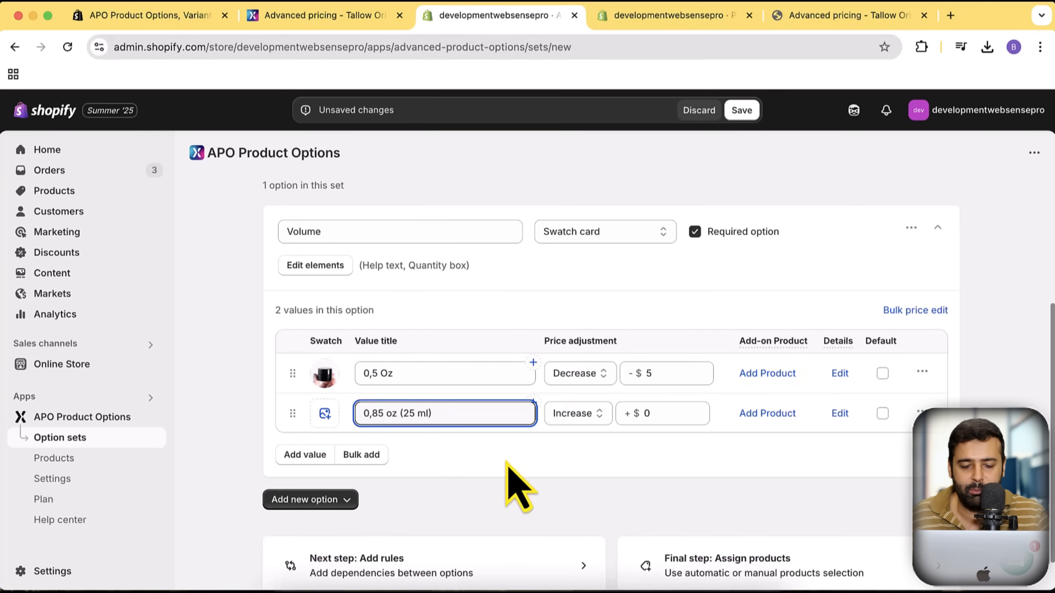
Upload swatch-image-2.png from the apo-images folder as the image swatch of the 0,85 oz (25 ml) value.
left_click(326, 414)
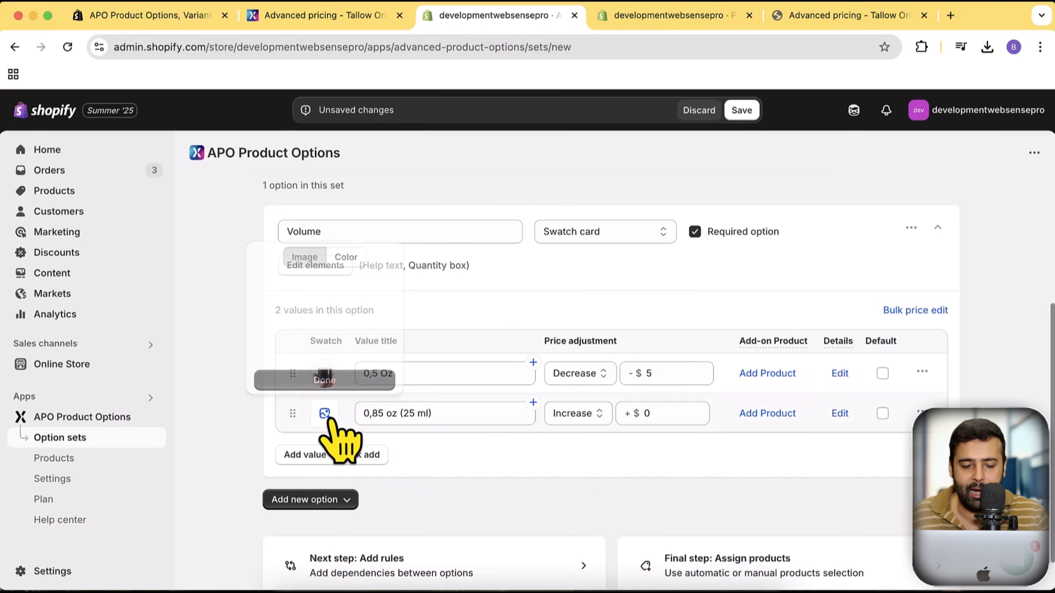
left_click(325, 310)
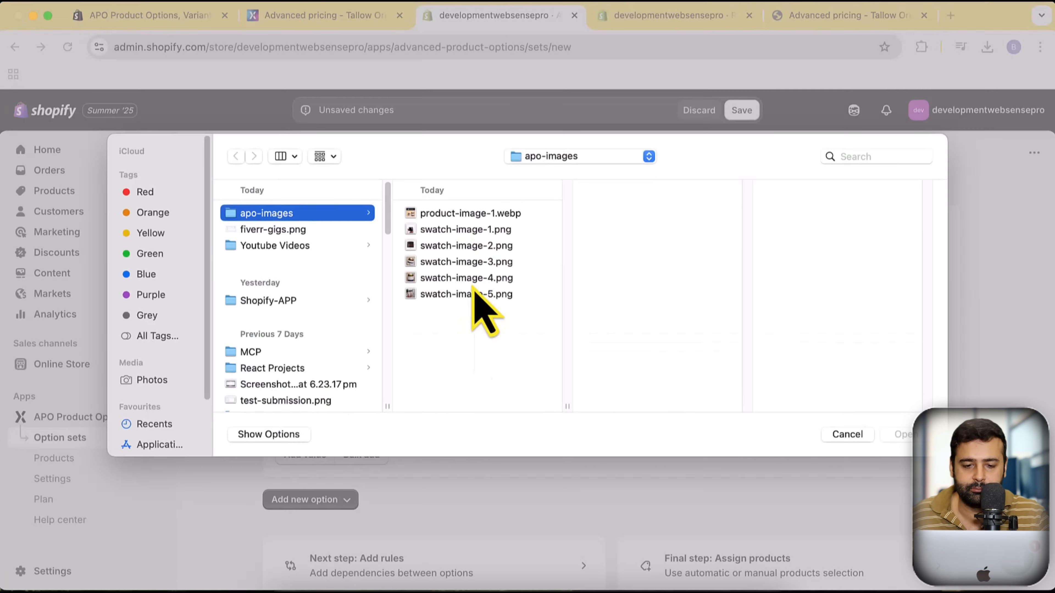
left_click(478, 246)
key("Return")
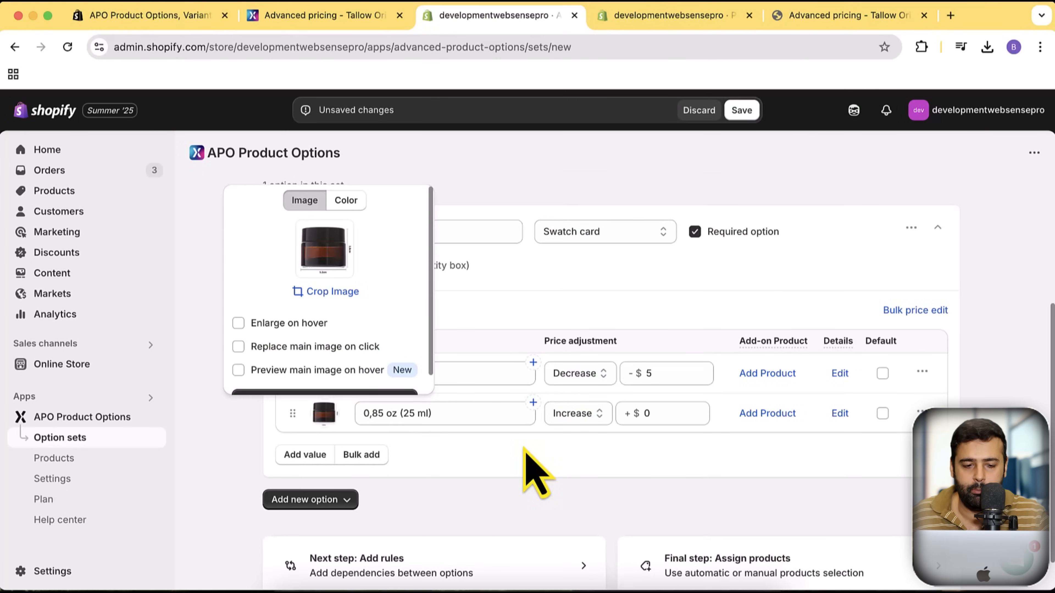
Reopen the 0,85 oz (25 ml) value's swatch settings and enable Enlarge on hover for its image.
left_click(473, 328)
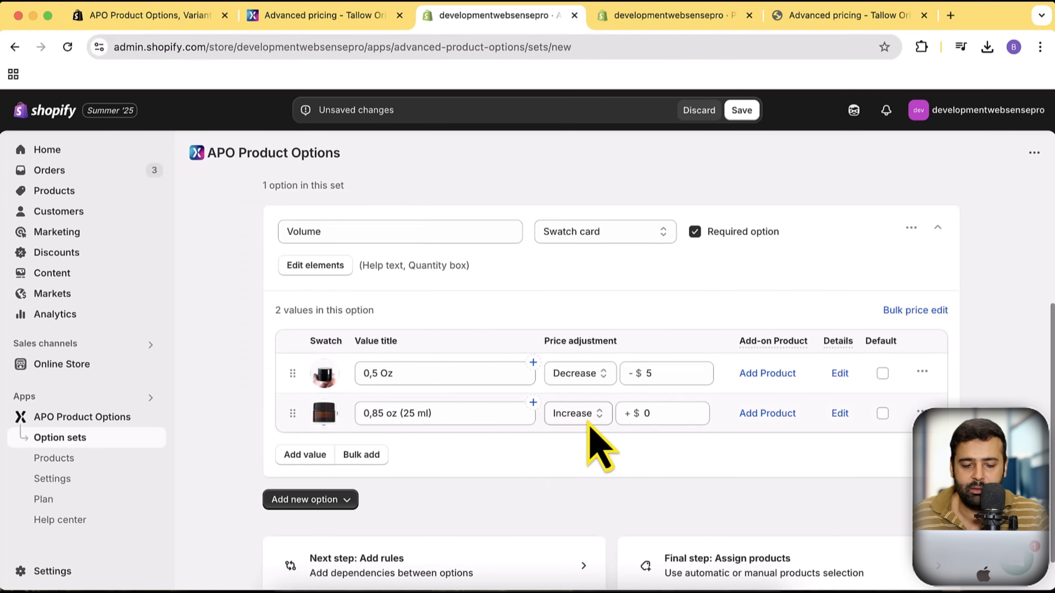
left_click(324, 416)
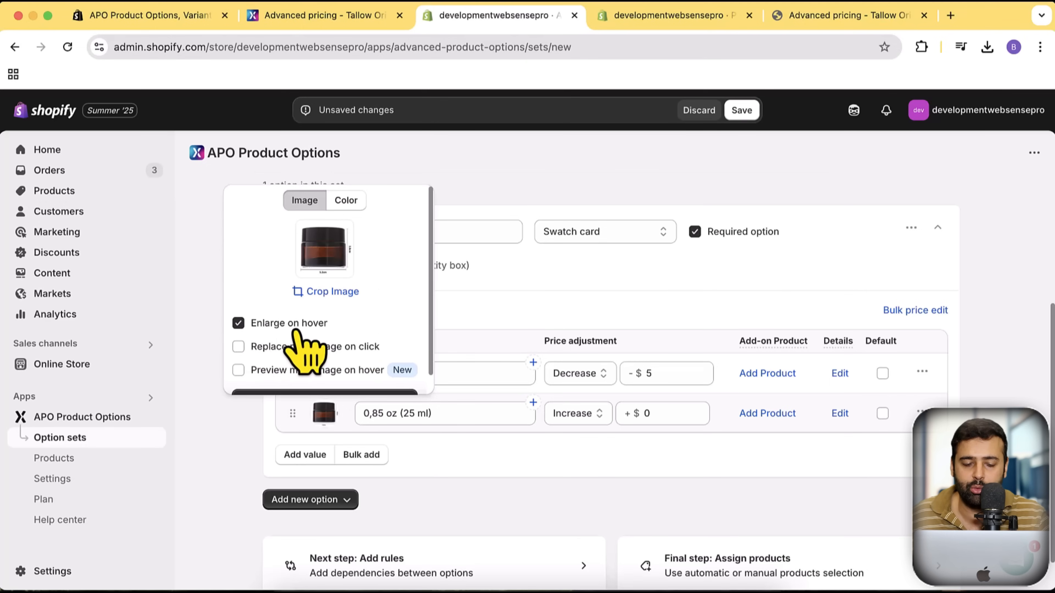
scroll(401, 297, "down", 1)
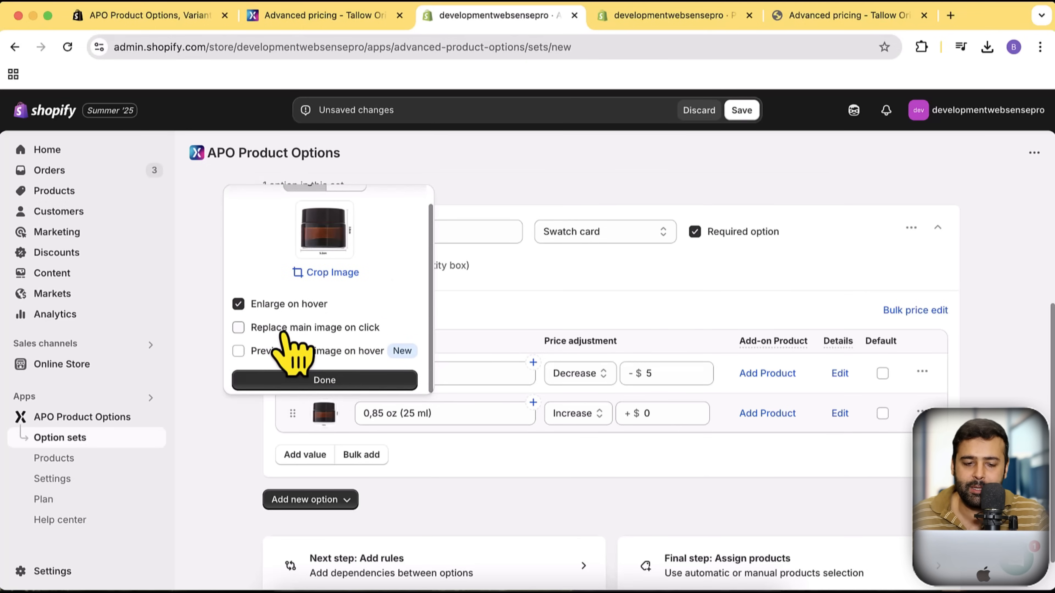
scroll(308, 249, "up", 1)
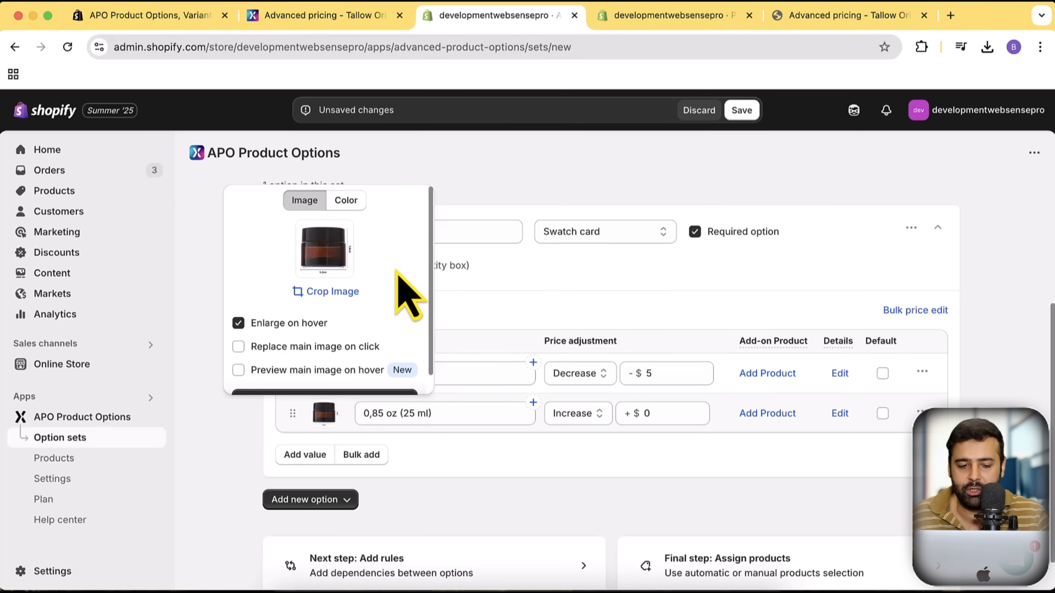
Examine how the demo product's first two Volume swatch cards behave when pointed at and selected.
left_click(357, 21)
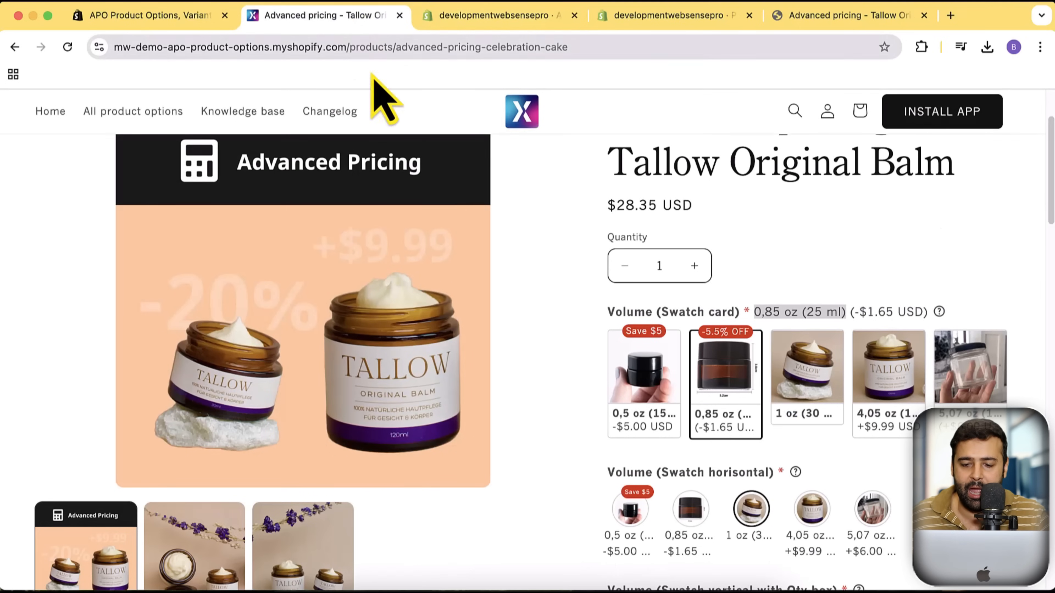
left_click(636, 401)
left_click(717, 382)
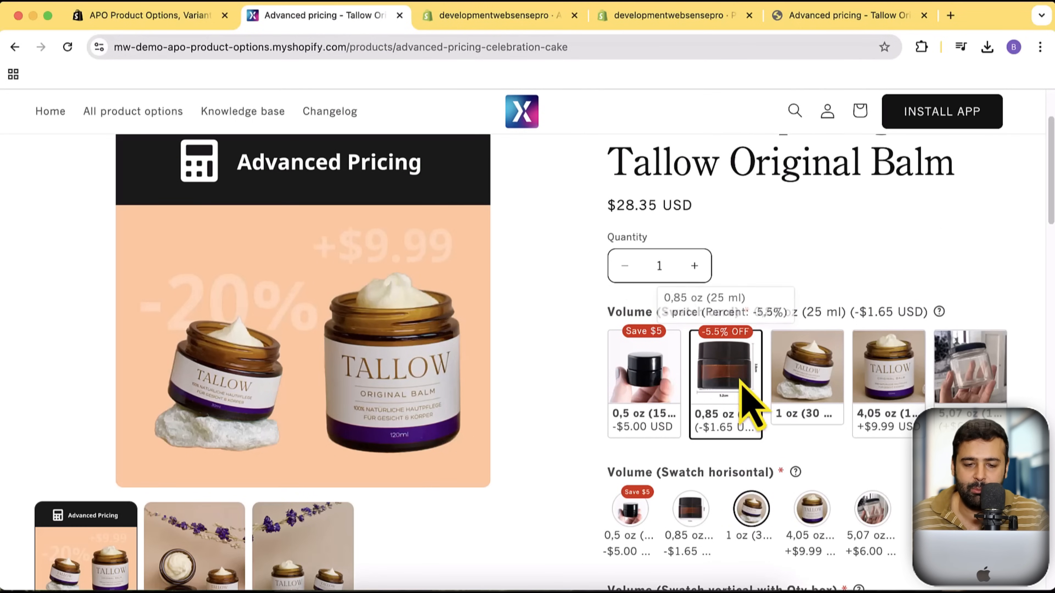
left_click(498, 17)
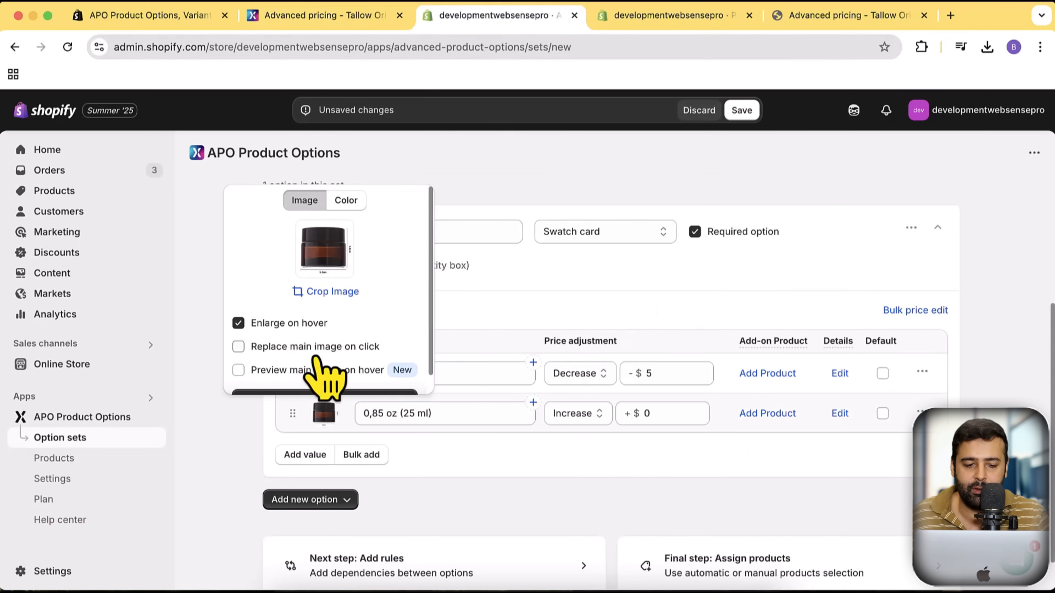
Enable Preview main image on hover for the 0,85 oz (25 ml) swatch image and confirm its swatch settings.
scroll(405, 299, "down", 1)
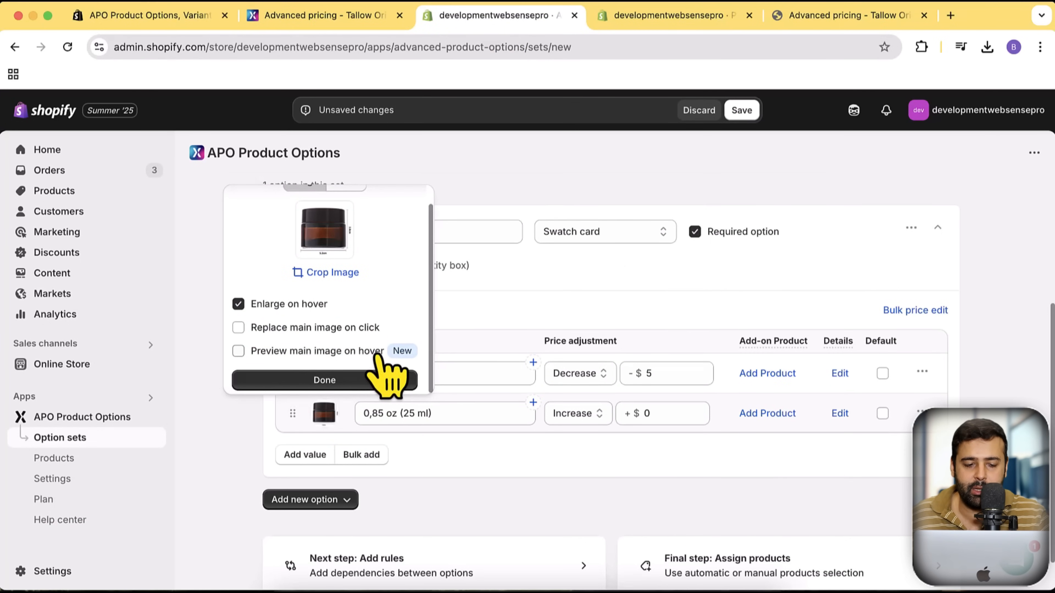
left_click(237, 352)
scroll(412, 295, "up", 1)
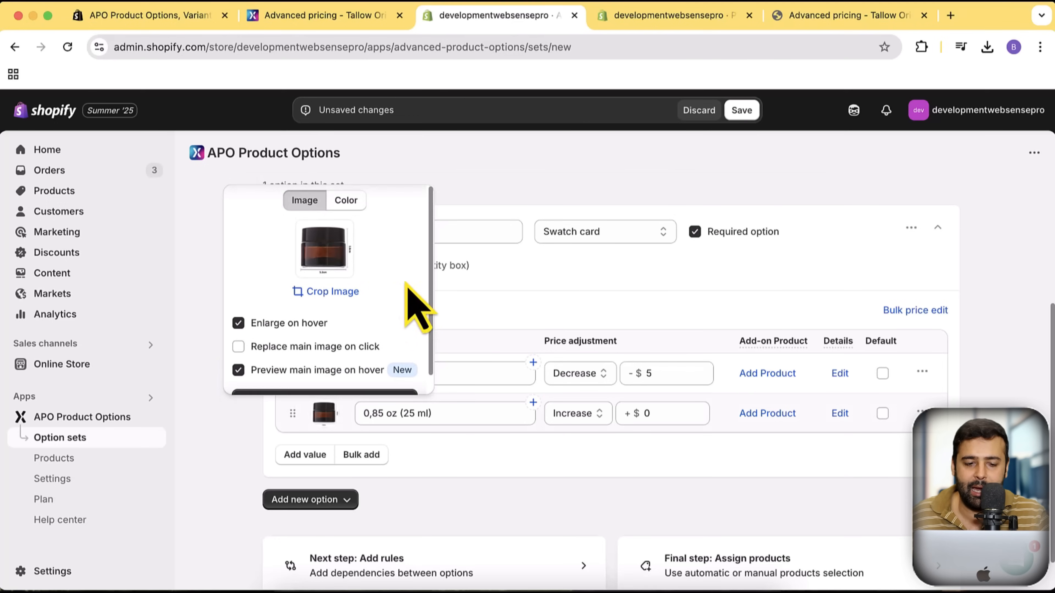
scroll(424, 349, "down", 1)
left_click(367, 380)
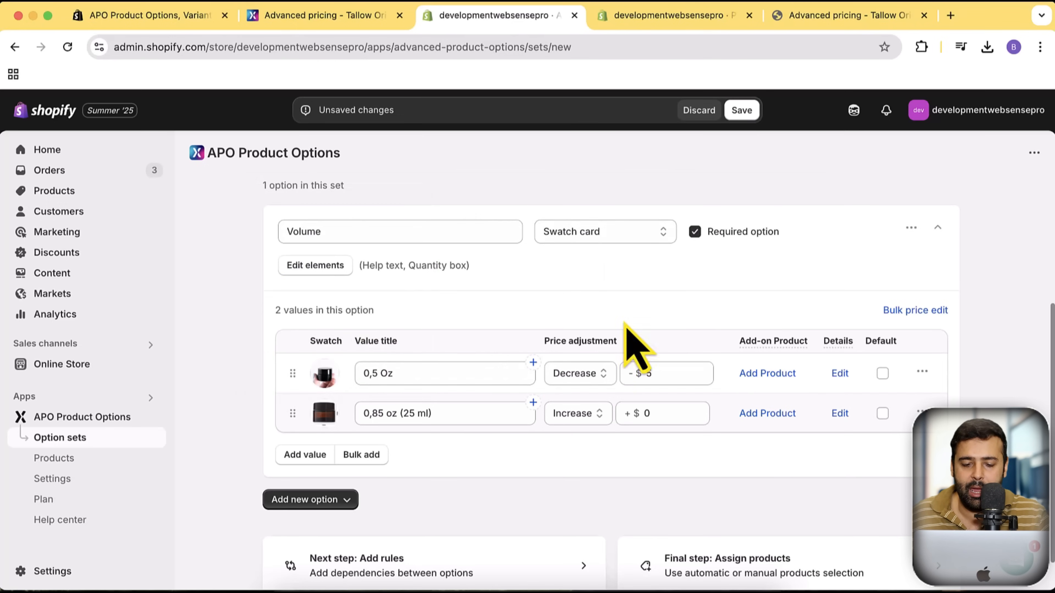
Check the demo product's pricing for its second volume and set the 0,85 oz (25 ml) value's price adjustment to Decrease.
left_click(357, 19)
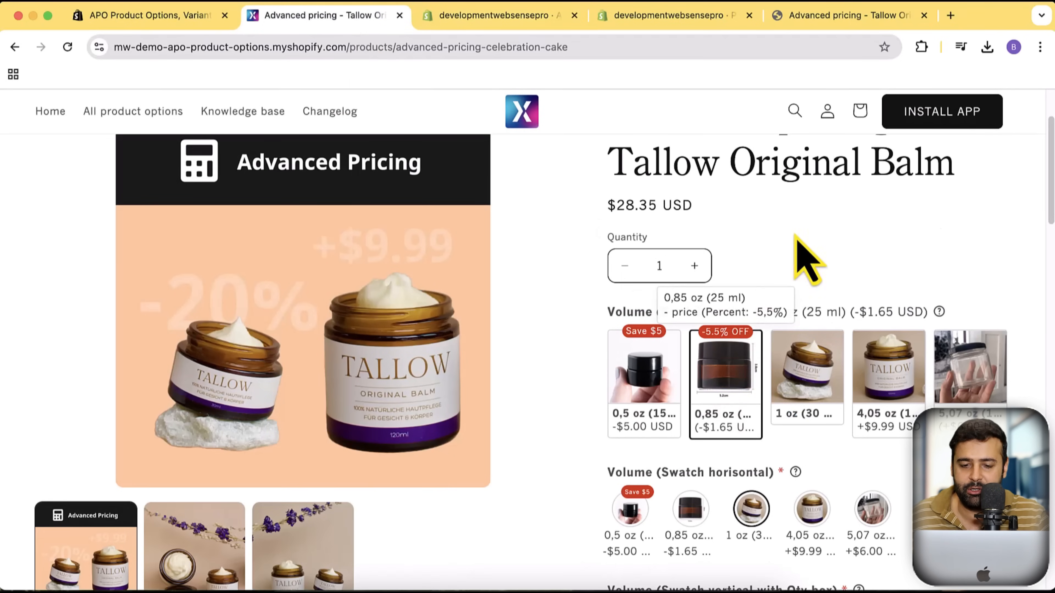
scroll(808, 224, "up", 1)
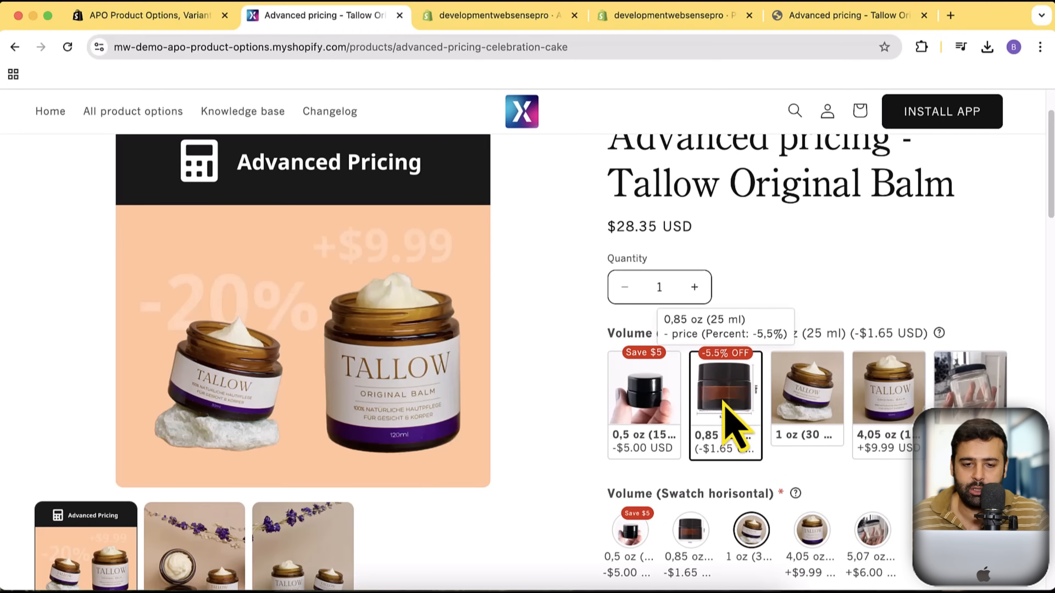
left_click(509, 17)
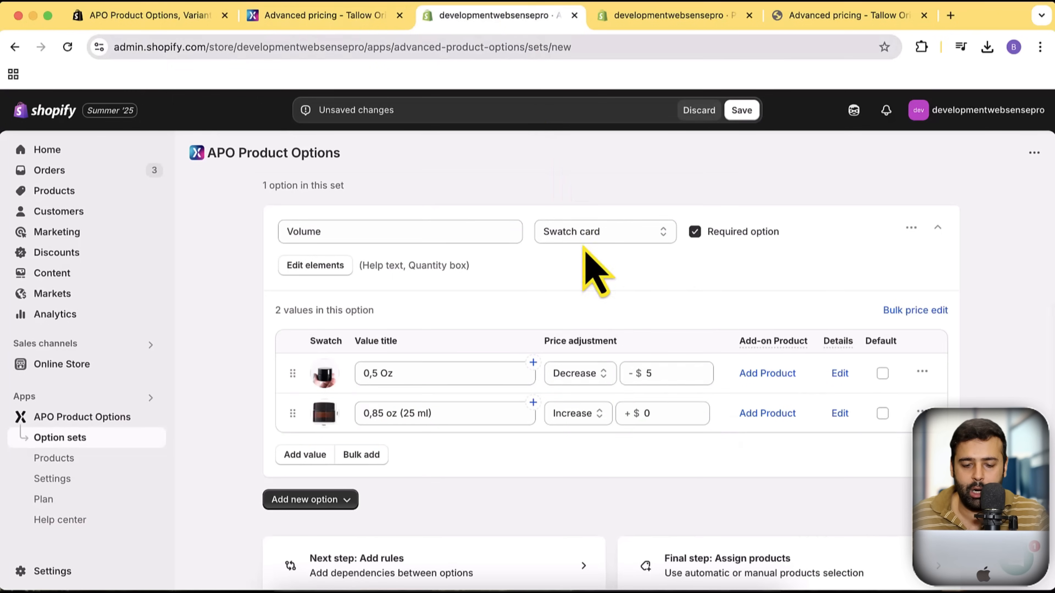
left_click(594, 414)
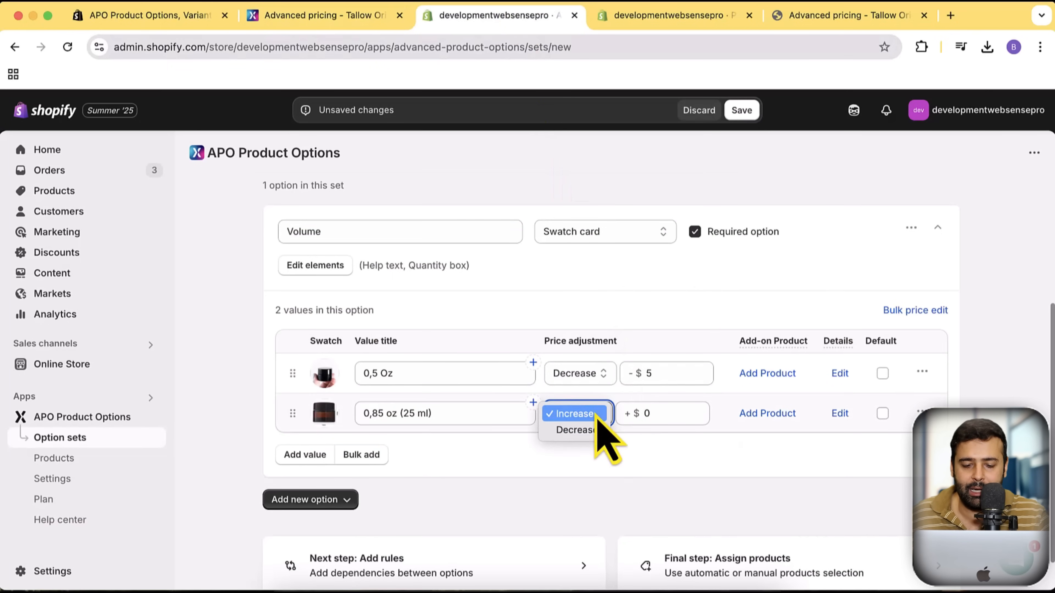
left_click(589, 431)
scroll(665, 416, "down", 1)
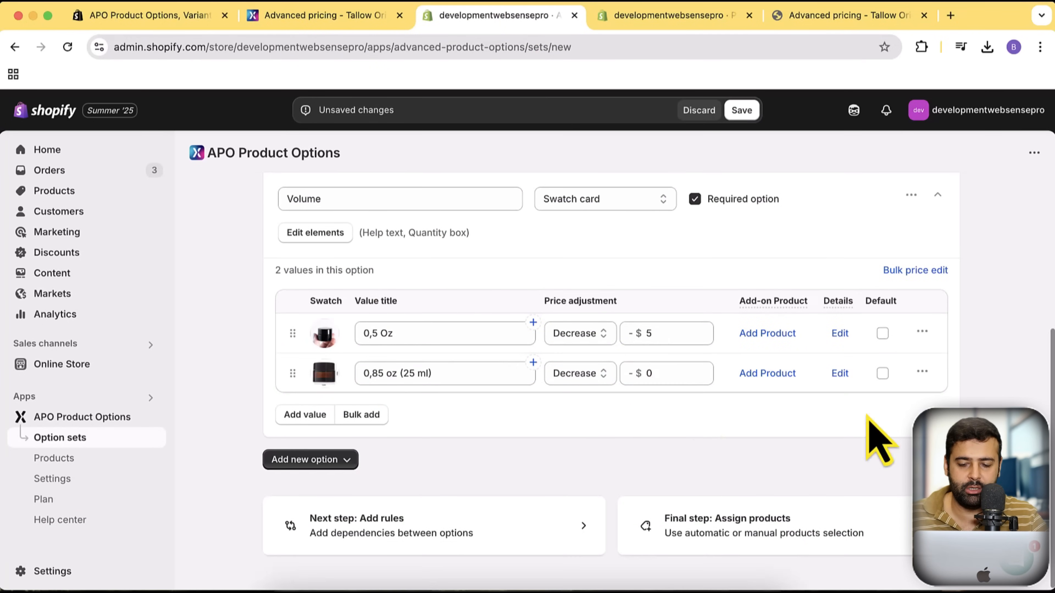
Set the 0,85 oz (25 ml) value's advanced pricing to a Percent price decrease of 5.5% and save the option set.
left_click(840, 373)
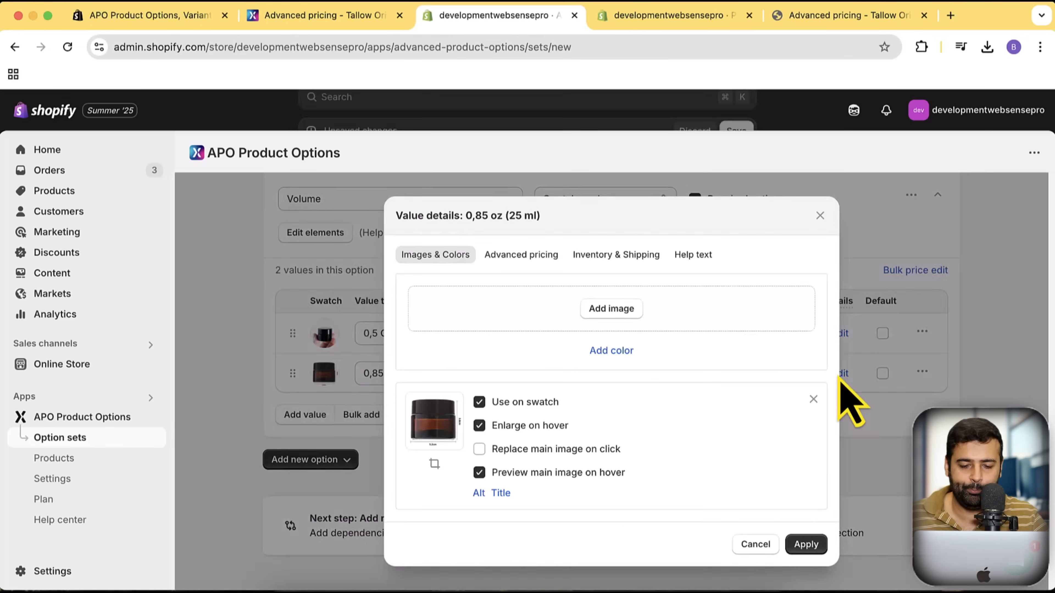
left_click(521, 255)
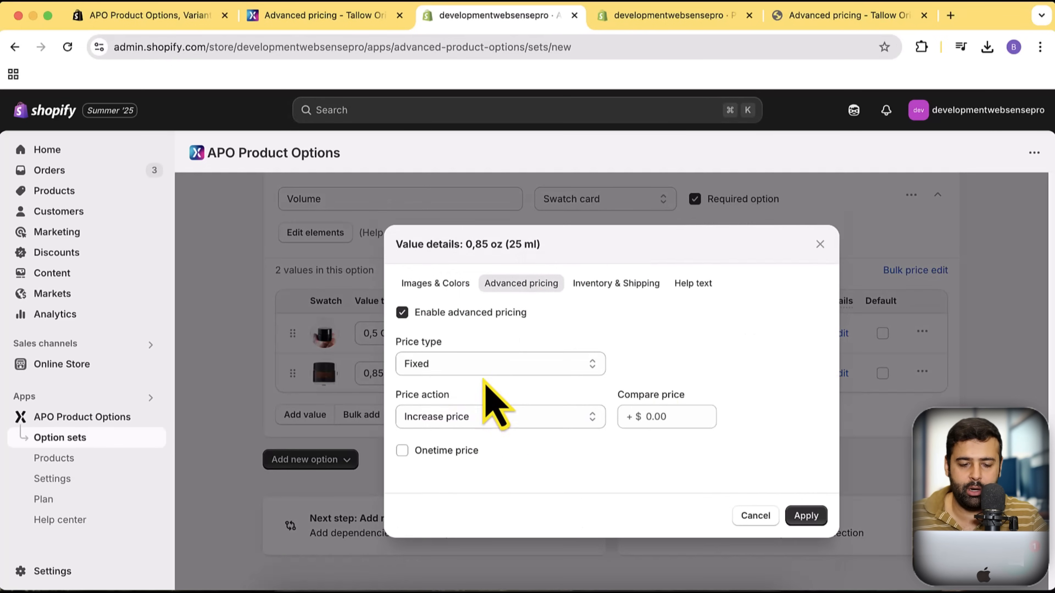
left_click(529, 367)
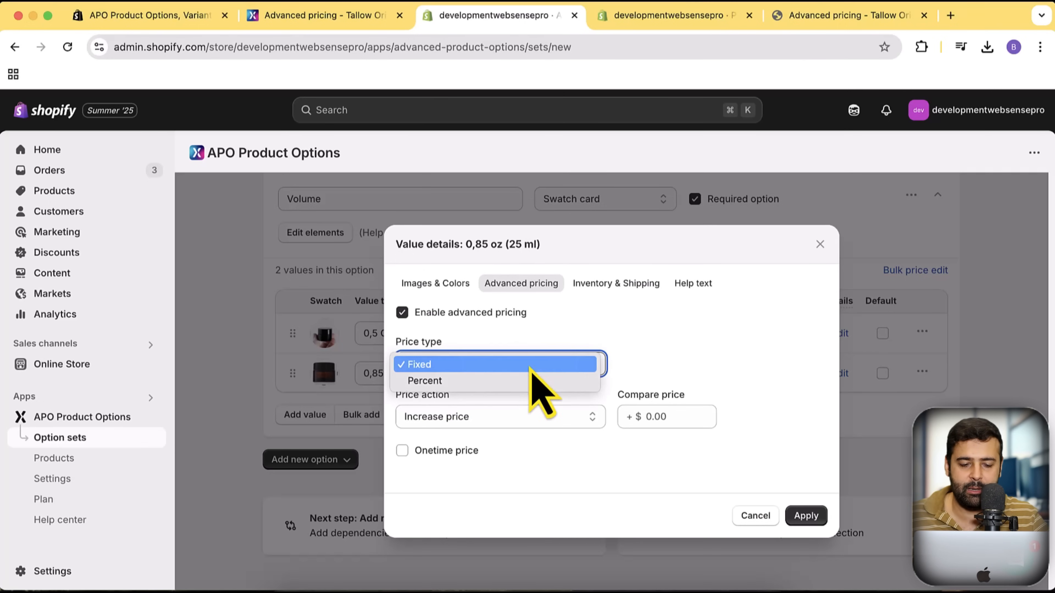
left_click(515, 382)
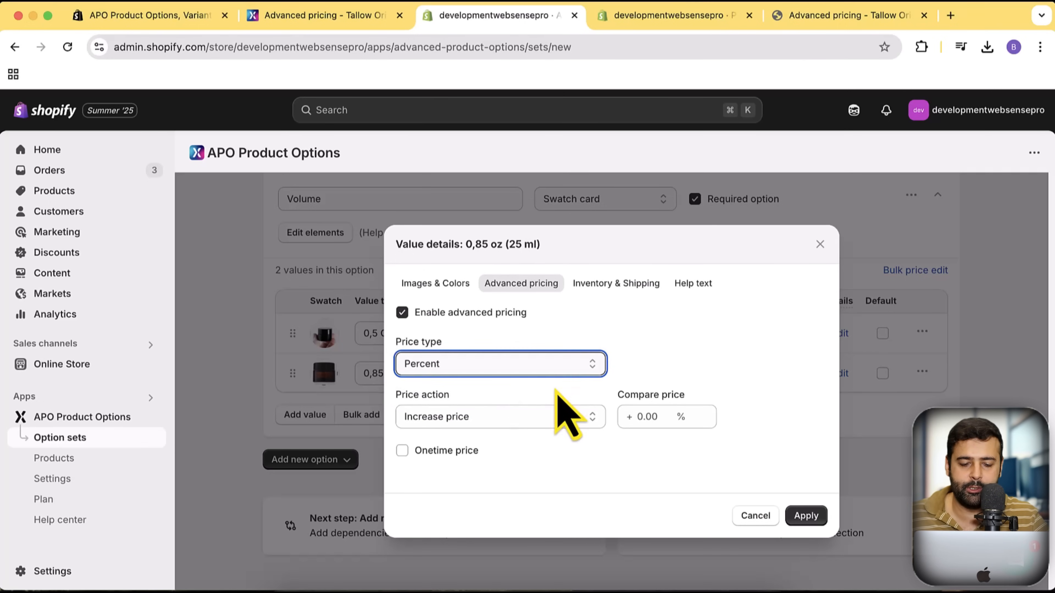
left_click(659, 417)
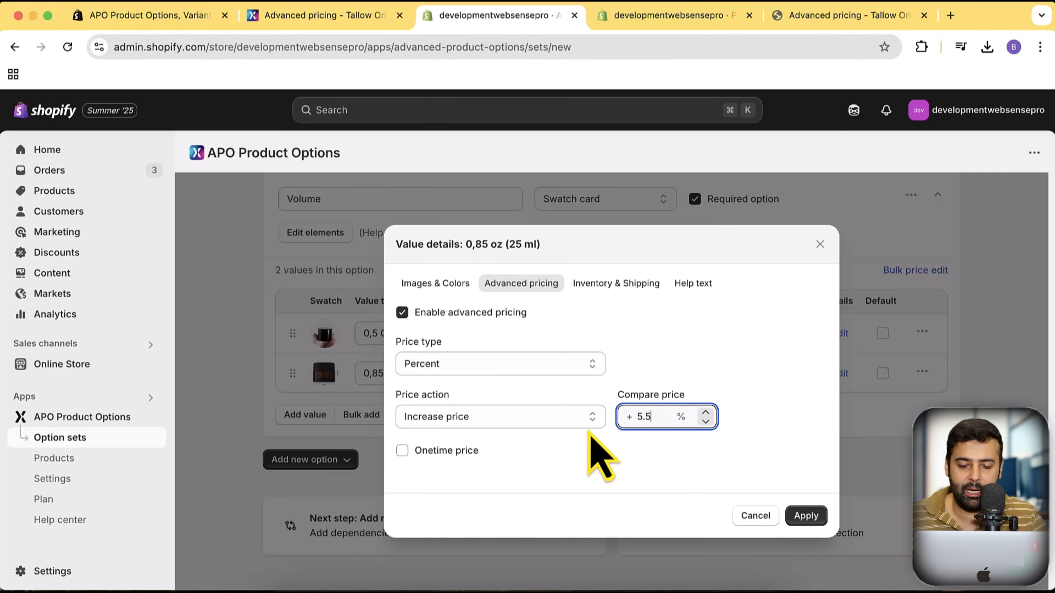
left_click(587, 417)
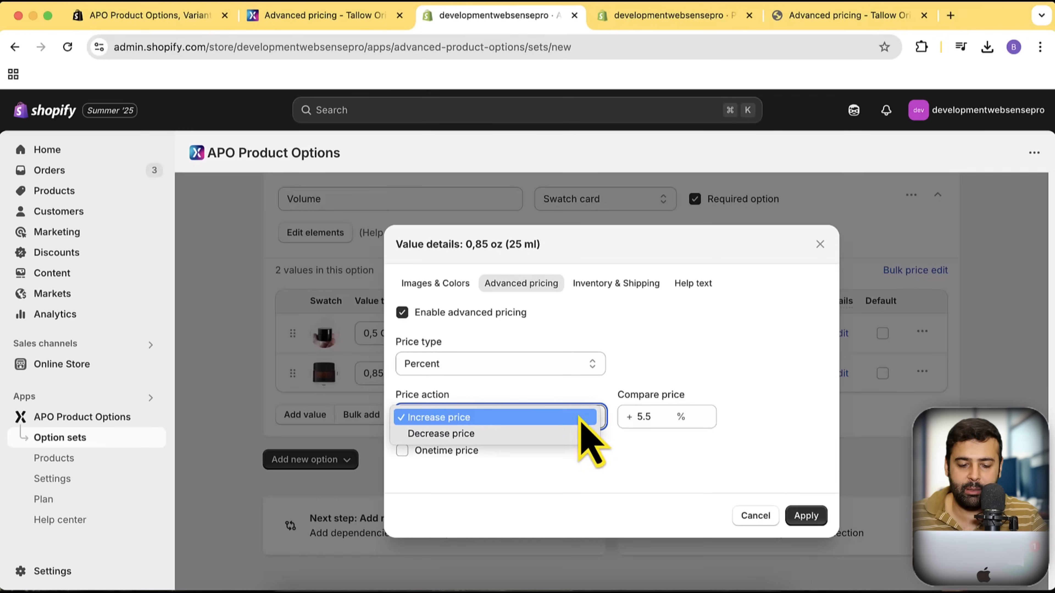
left_click(498, 433)
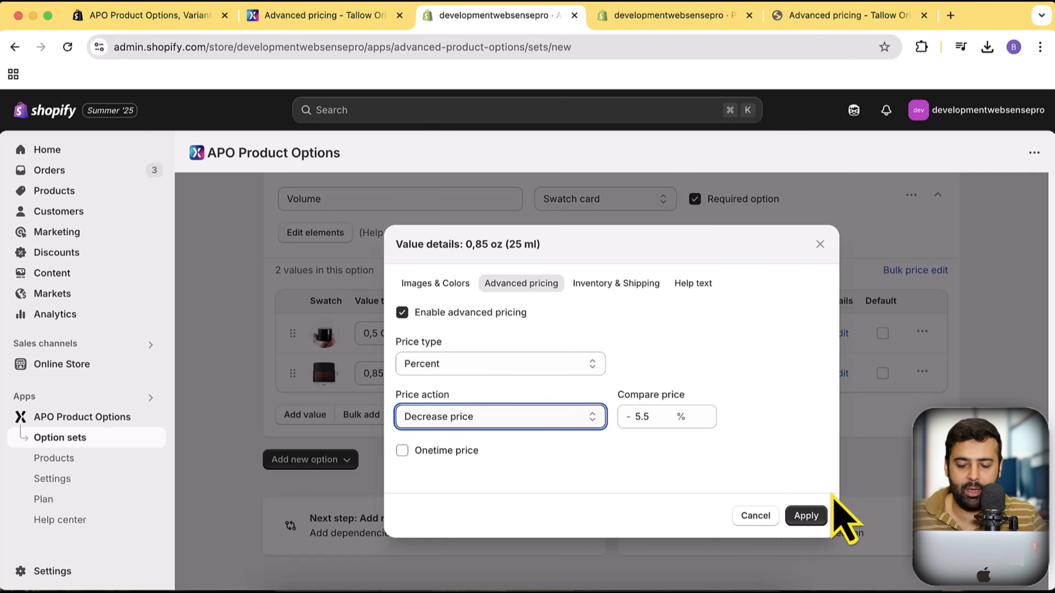
left_click(805, 516)
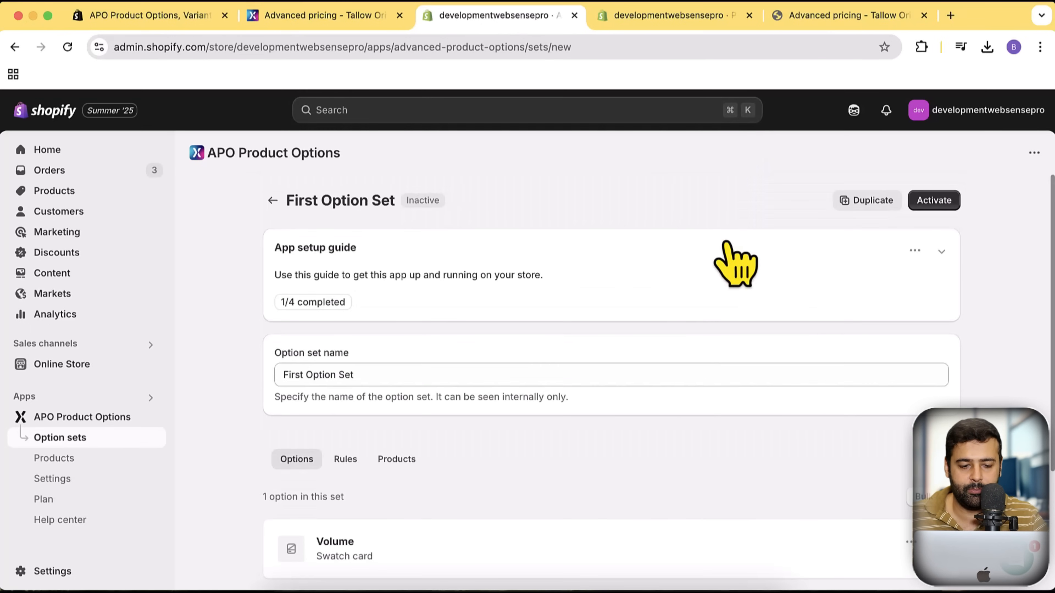
Review the saved First Option Set and expand the Volume option to examine its values and price adjustments.
scroll(594, 266, "down", 5)
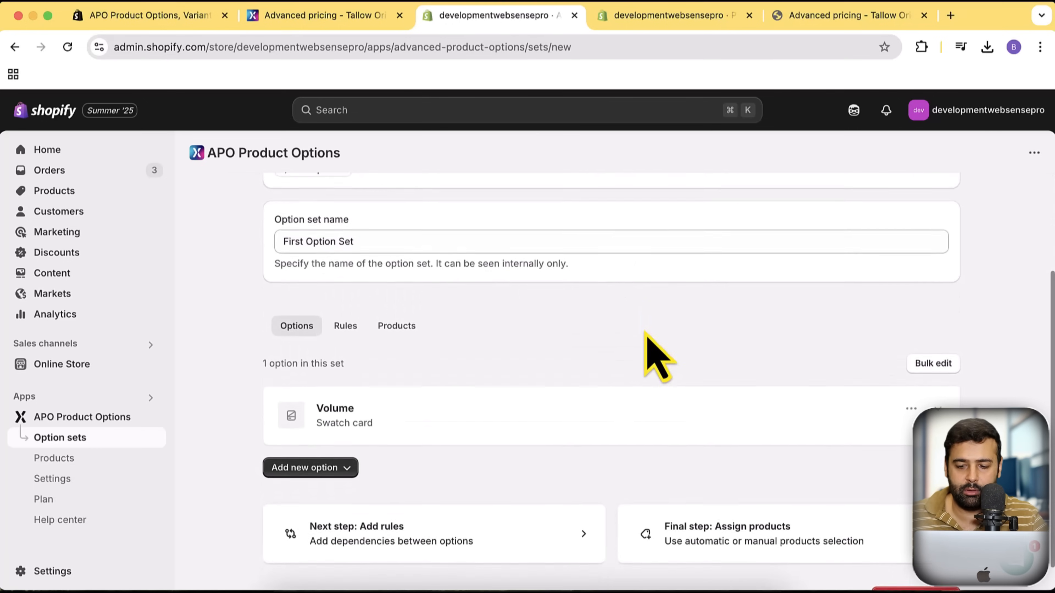
scroll(581, 374, "down", 1)
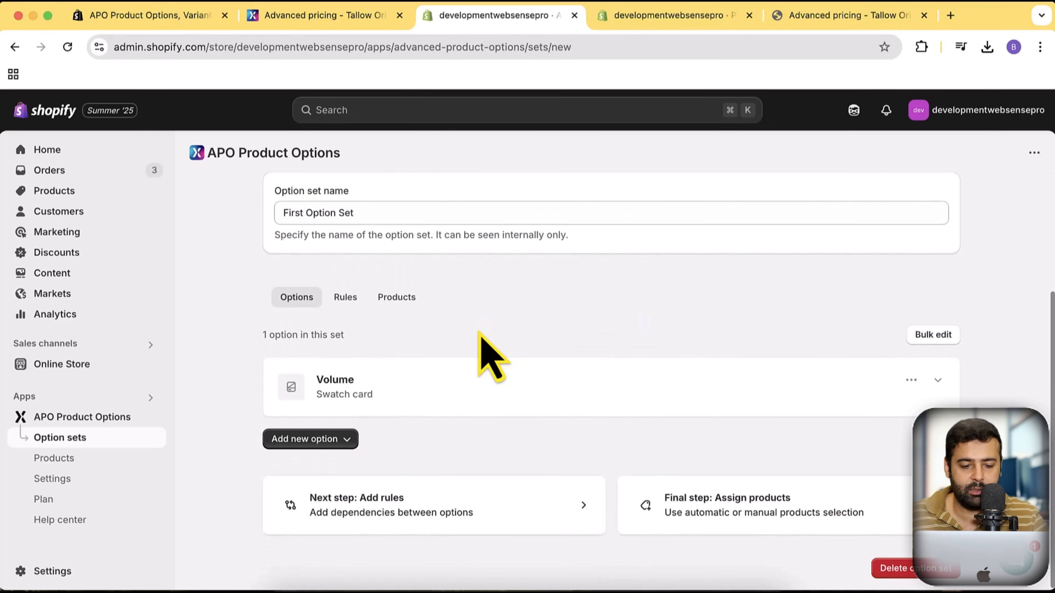
scroll(540, 312, "up", 5)
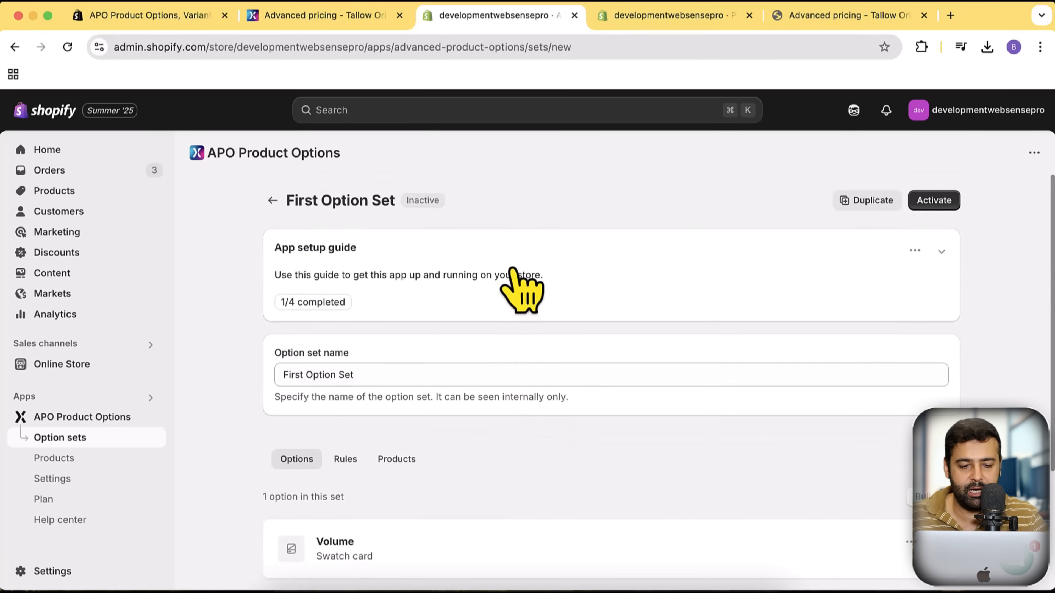
scroll(515, 275, "down", 5)
left_click(424, 400)
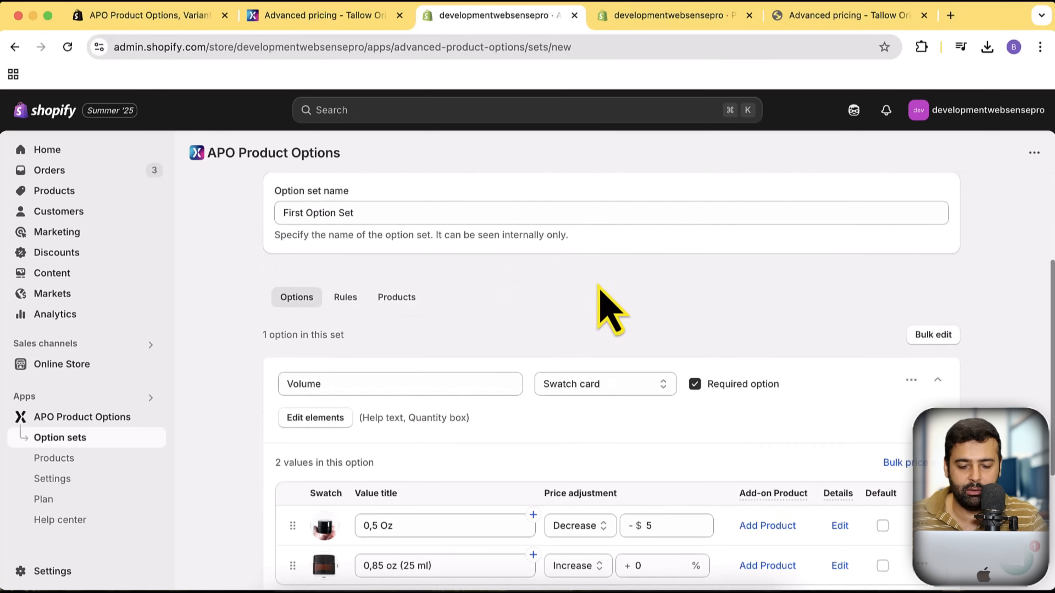
scroll(598, 291, "down", 3)
scroll(598, 299, "up", 5)
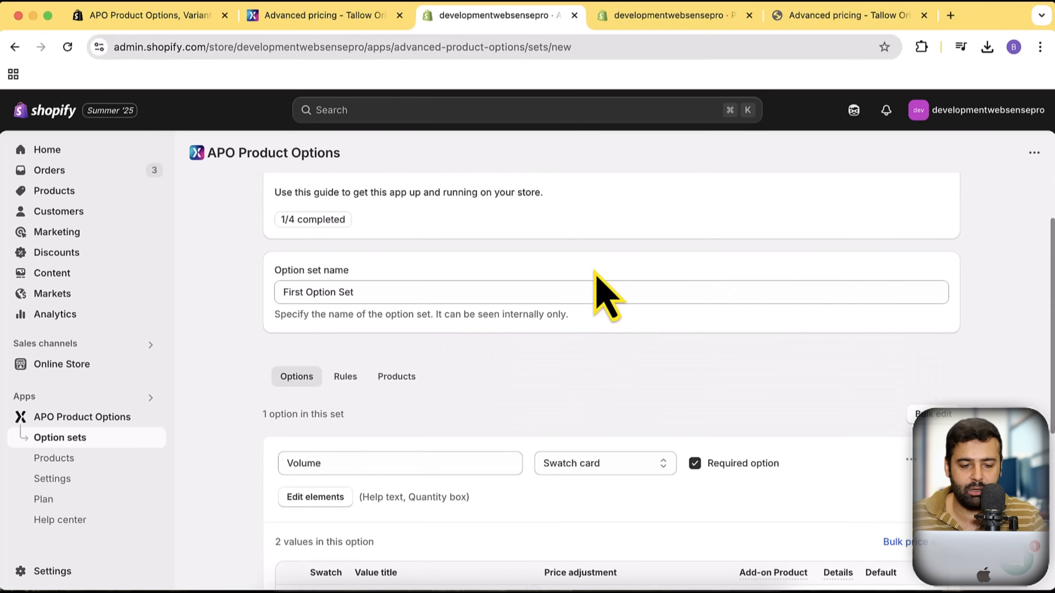
scroll(598, 290, "up", 3)
scroll(577, 236, "down", 8)
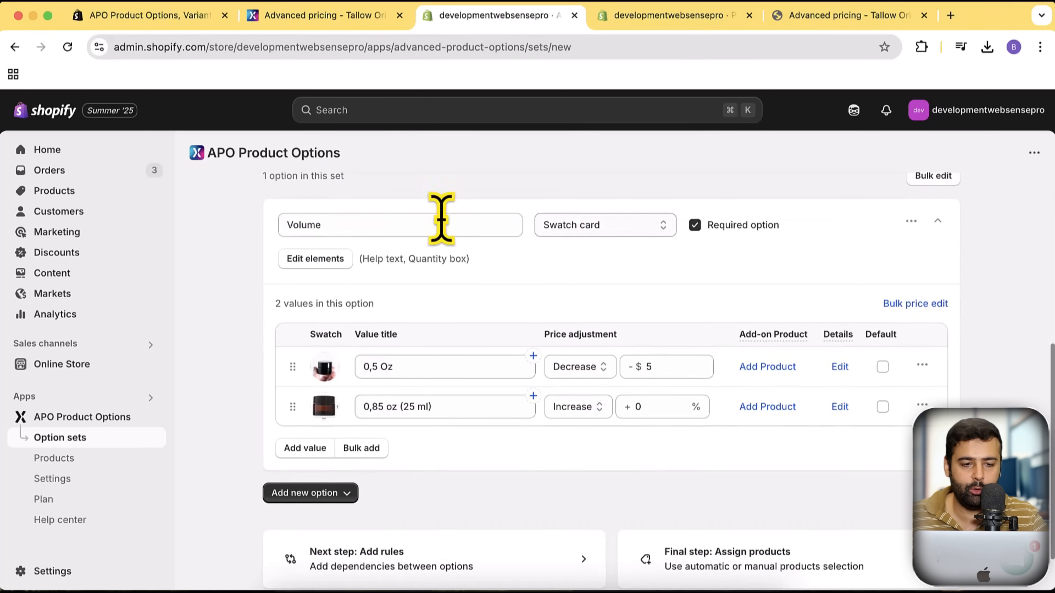
Copy the third volume's name from the demo product and add a third Volume value titled 1 oz (30 ml).
left_click(255, 15)
scroll(893, 260, "down", 1)
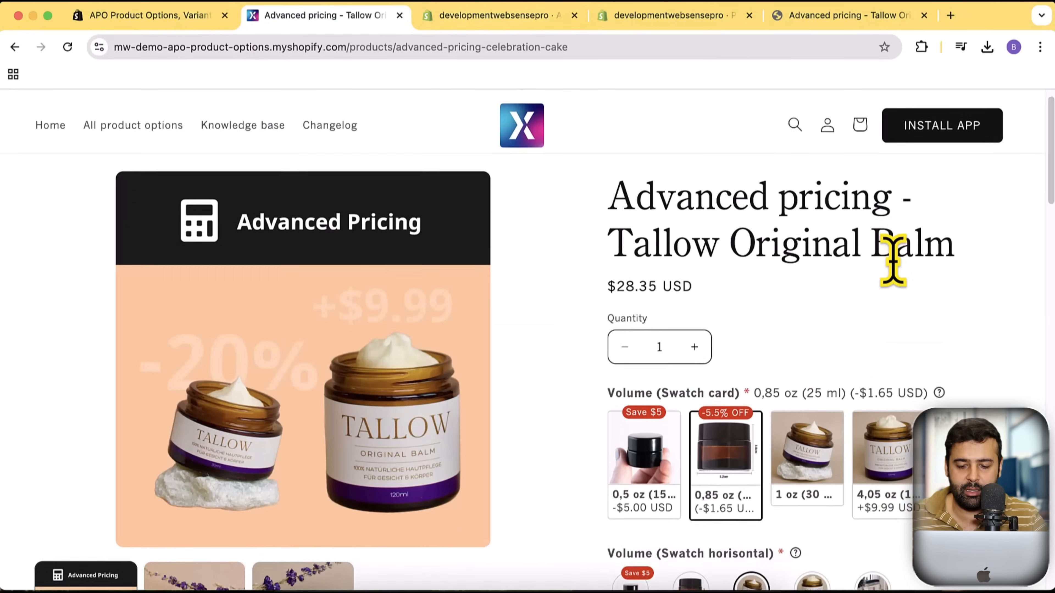
left_click(817, 491)
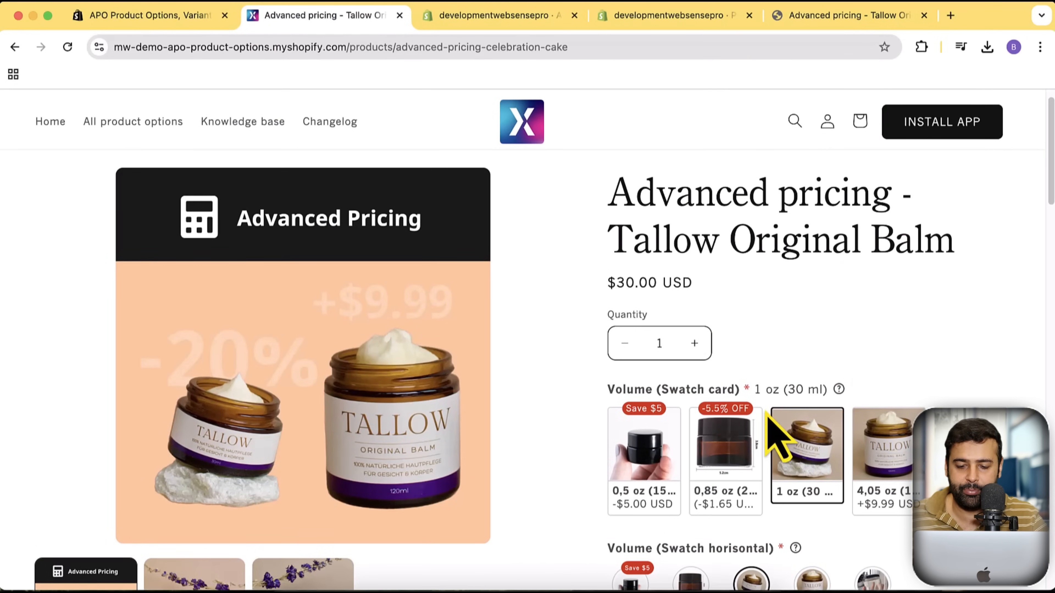
left_click_drag(754, 390, 819, 392)
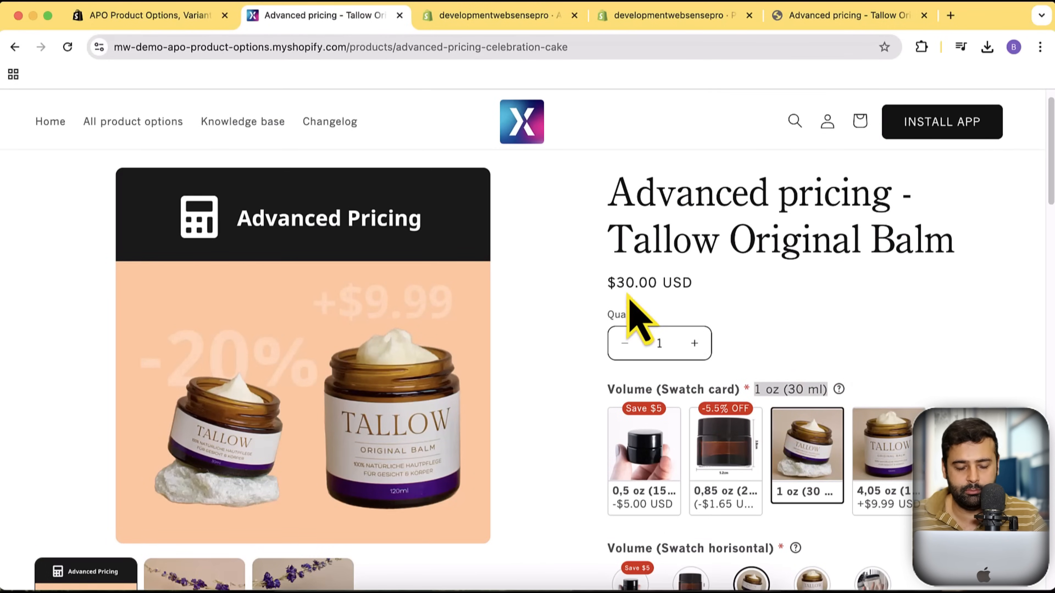
left_click(501, 17)
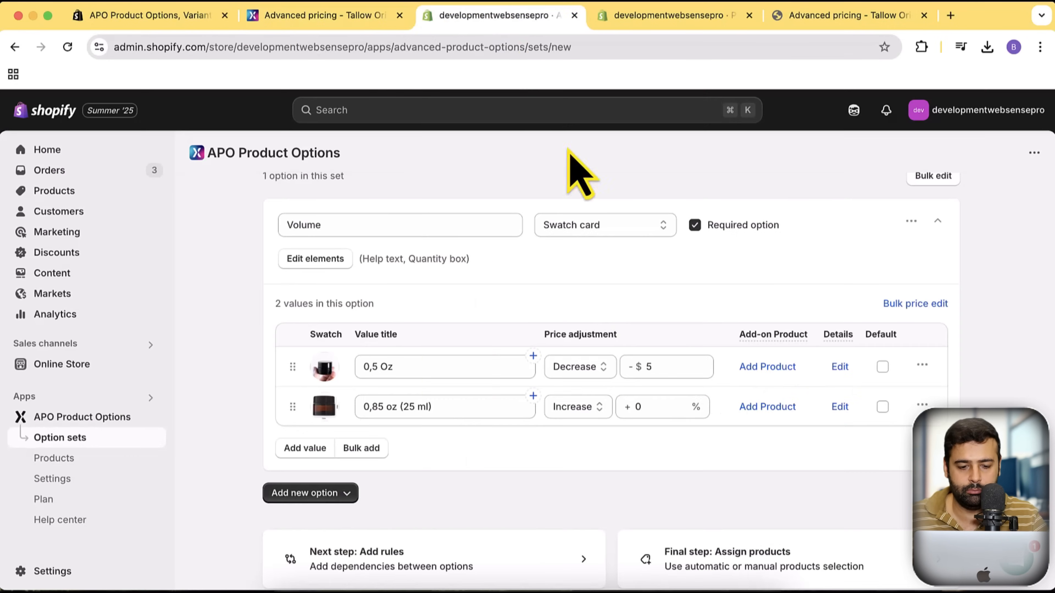
left_click(305, 449)
left_click(412, 455)
type("1 oz (30 ml)")
Upload swatch-image-3.png as the 1 oz (30 ml) value's swatch and check that volume's price in the demo product.
left_click(324, 446)
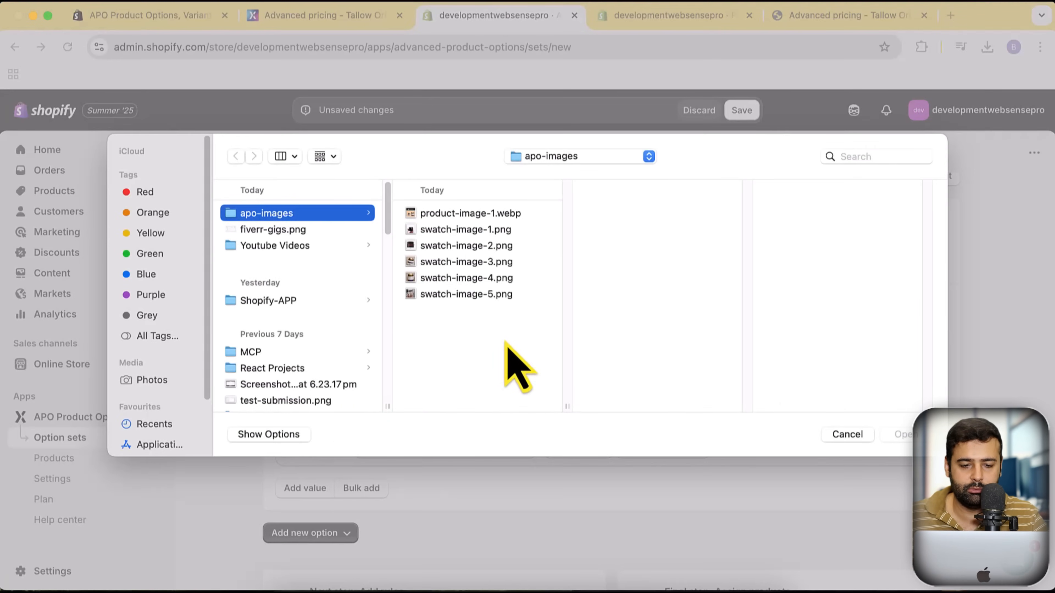
left_click(503, 277)
left_click(498, 261)
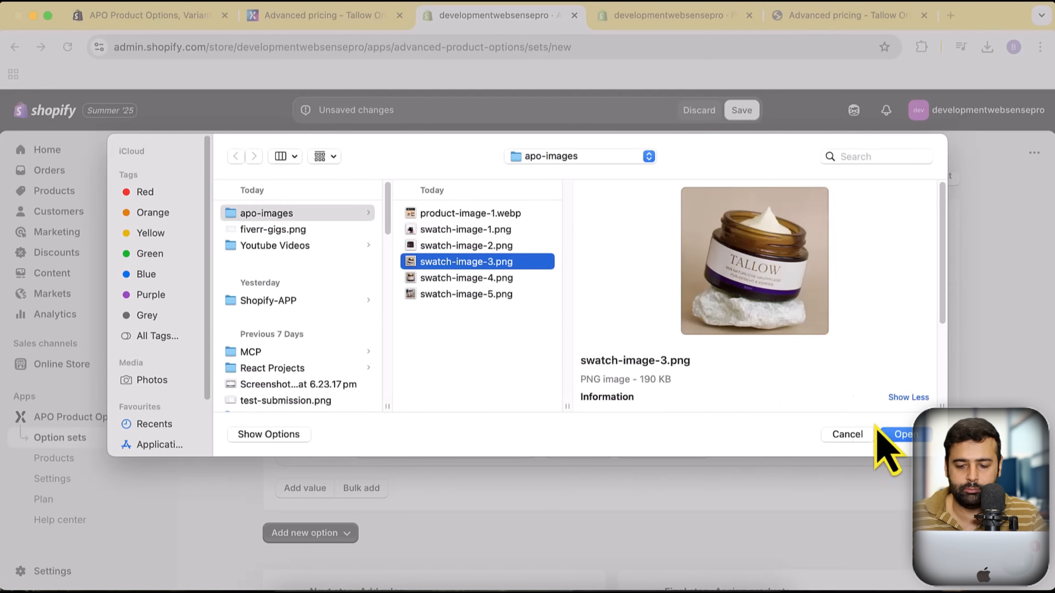
left_click(902, 436)
left_click(328, 17)
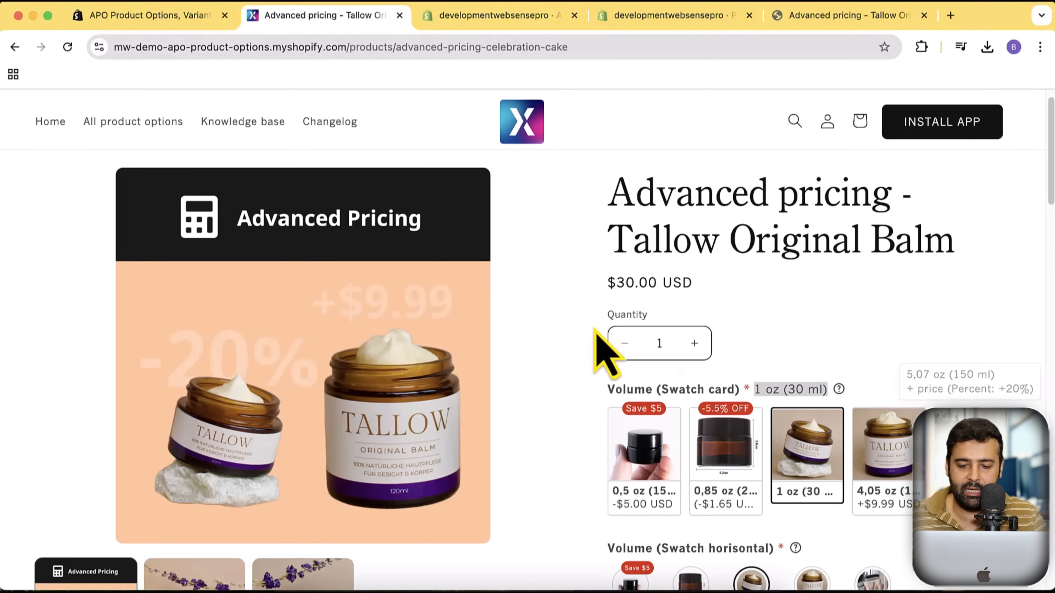
left_click(504, 19)
left_click(548, 485)
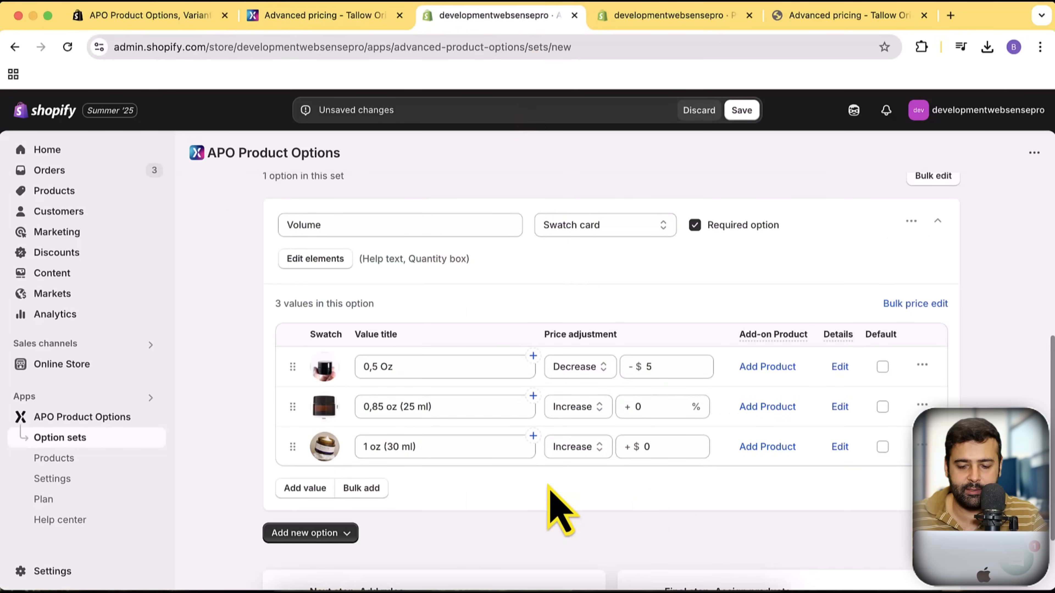
Add a fourth Volume value titled 4,05 oz (120 ml), copying the name from the demo product.
scroll(564, 317, "down", 1)
scroll(564, 317, "down", 2)
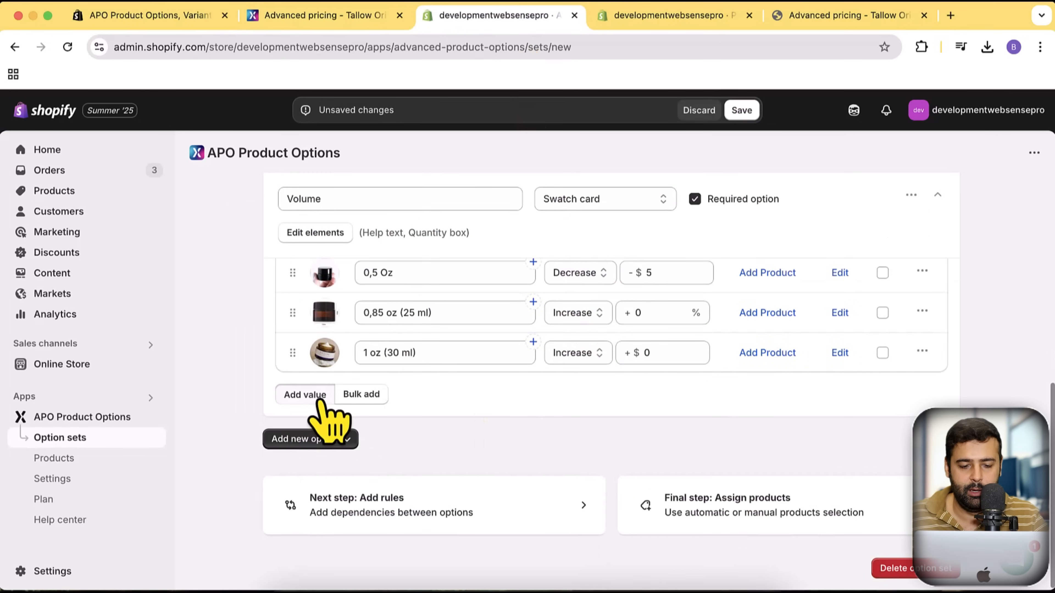
left_click(307, 395)
left_click(320, 16)
left_click(892, 485)
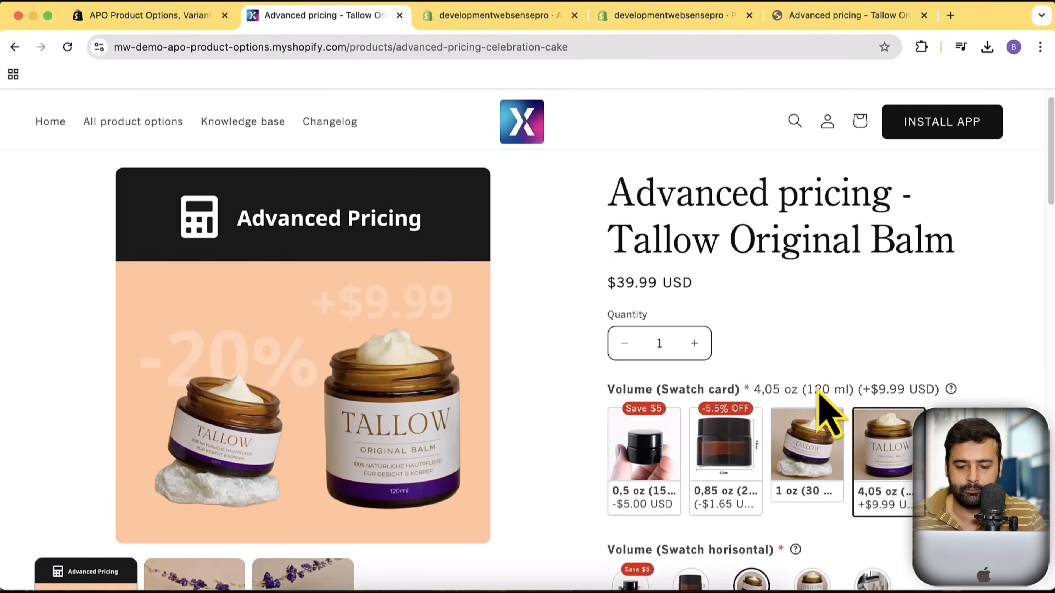
left_click_drag(763, 394, 838, 391)
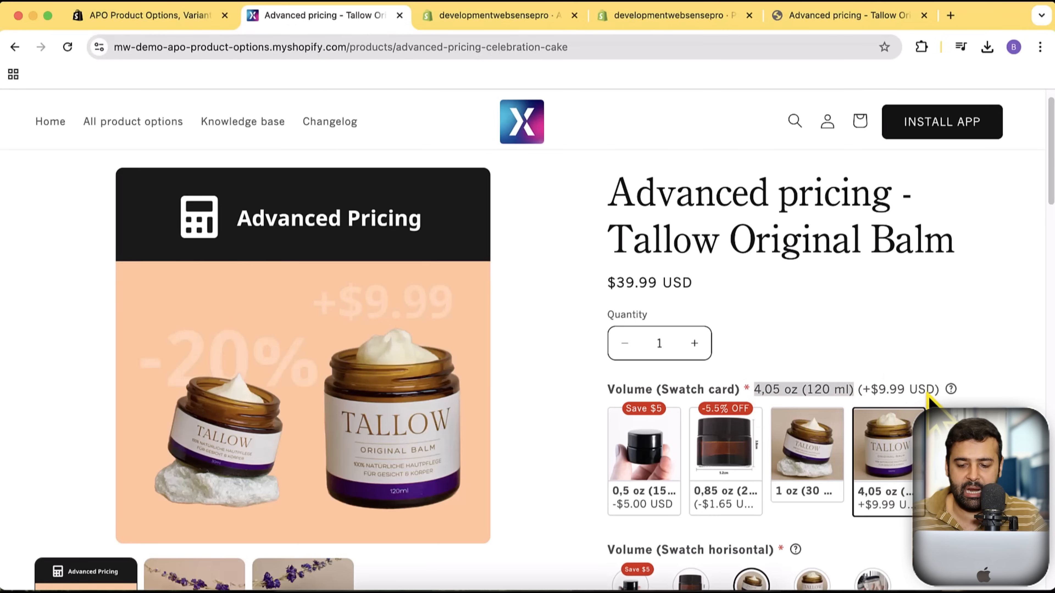
left_click(480, 17)
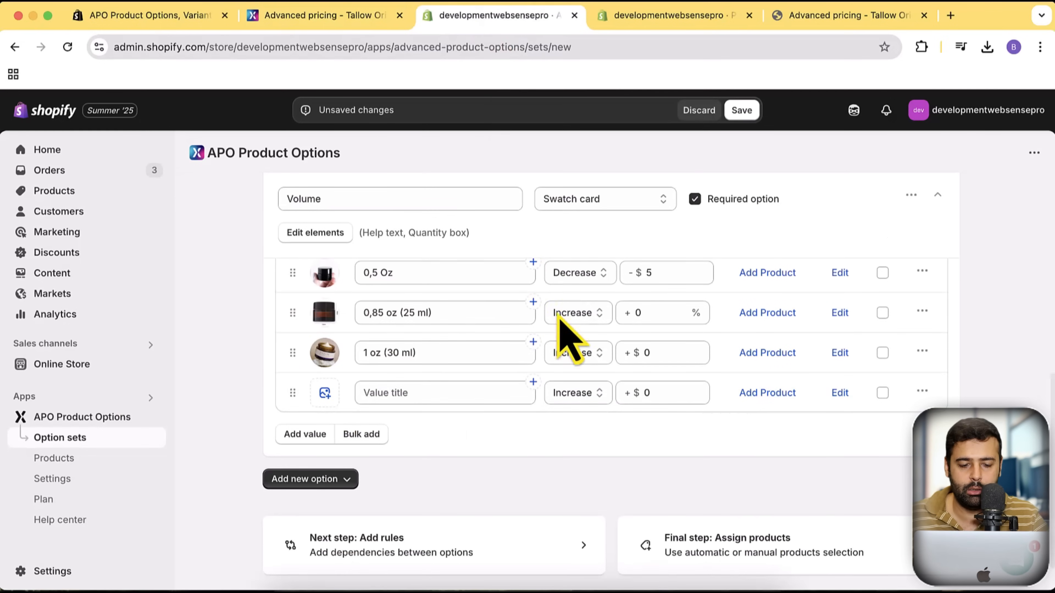
left_click(447, 390)
type("4,05 oz (120 ml)")
Give the 4,05 oz (120 ml) value the swatch image swatch-image-4.png and a price increase of $9.9.
left_click(325, 393)
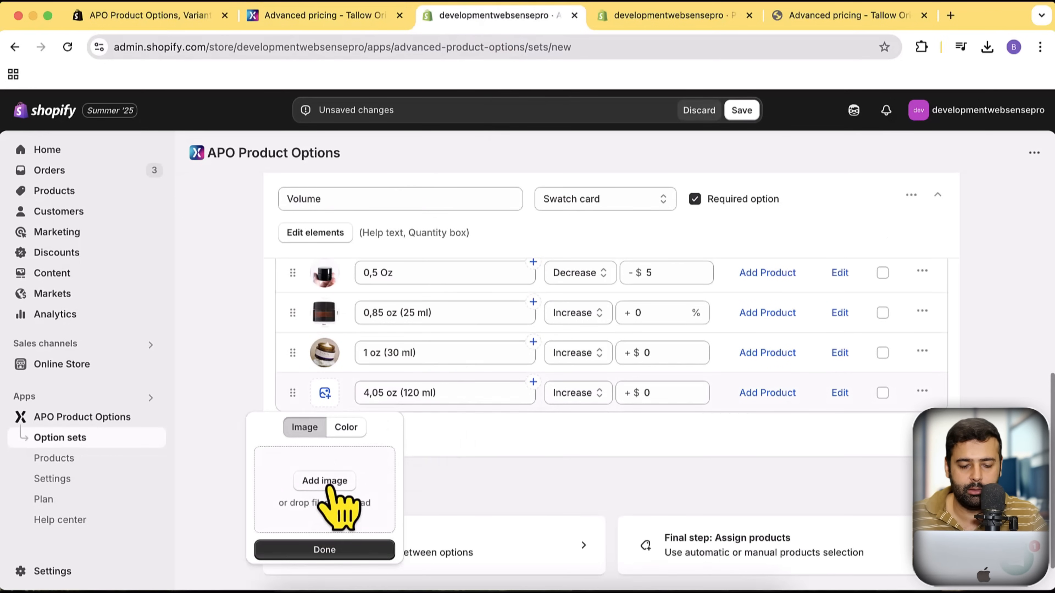
left_click(326, 482)
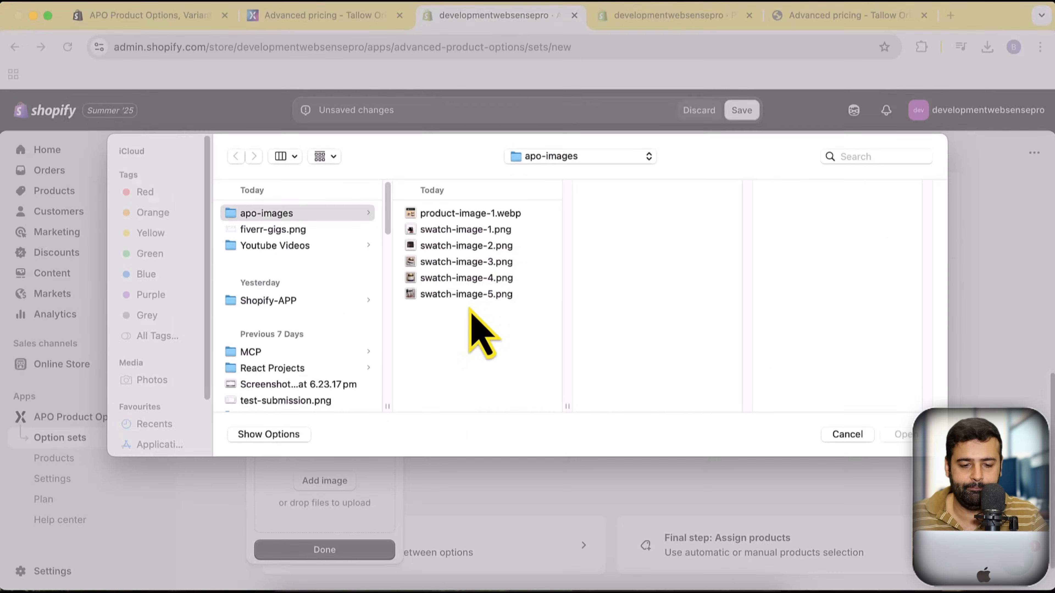
left_click(473, 279)
left_click(897, 436)
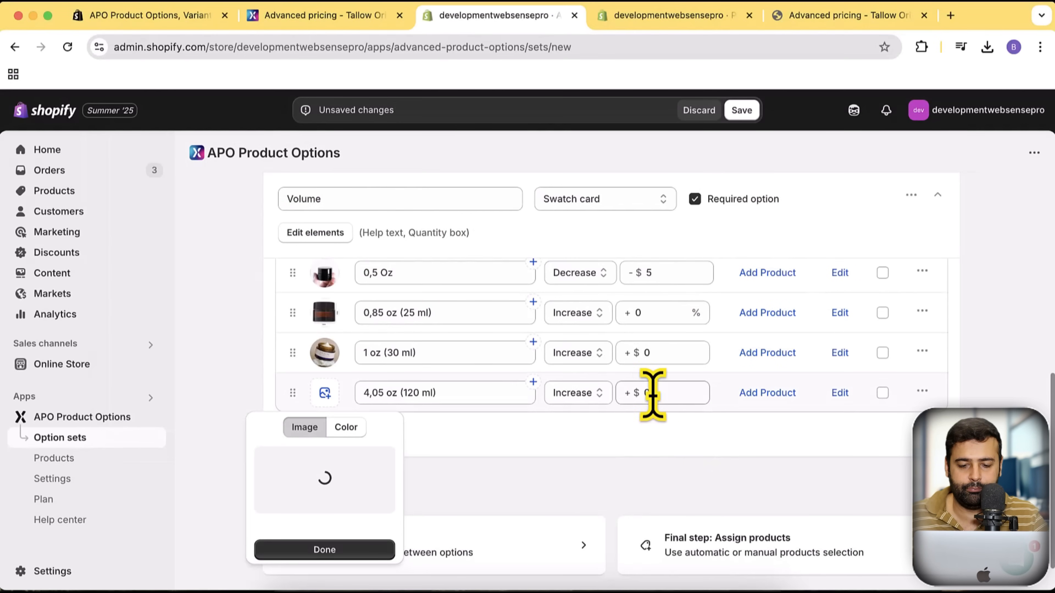
left_click(636, 394)
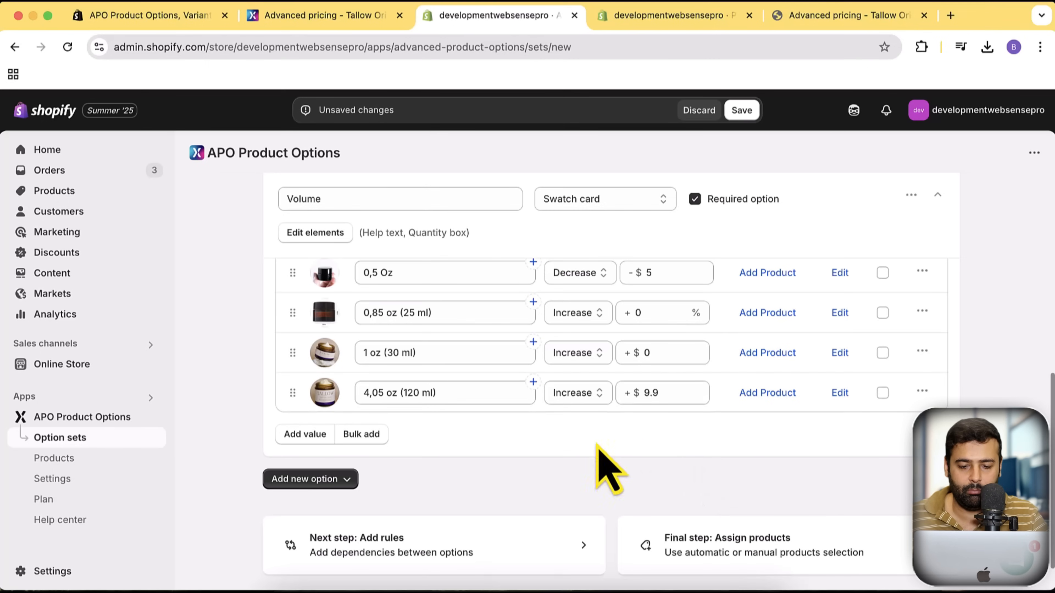
scroll(1025, 432, "up", 1)
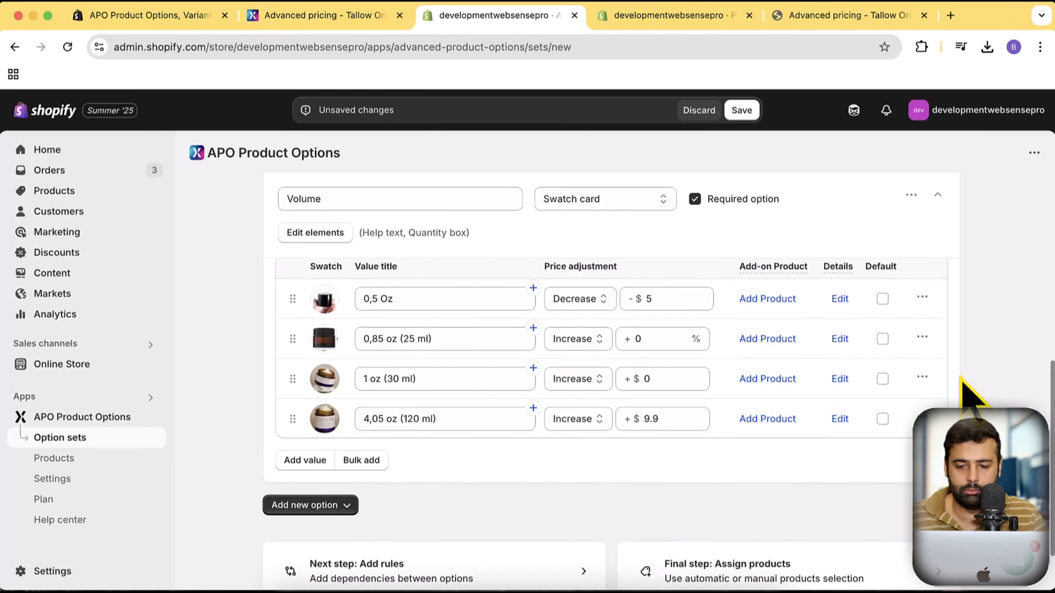
Add a fifth Volume value titled 5,07 oz (150 ml), copying the name from the demo product.
scroll(960, 377, "down", 1)
left_click(305, 444)
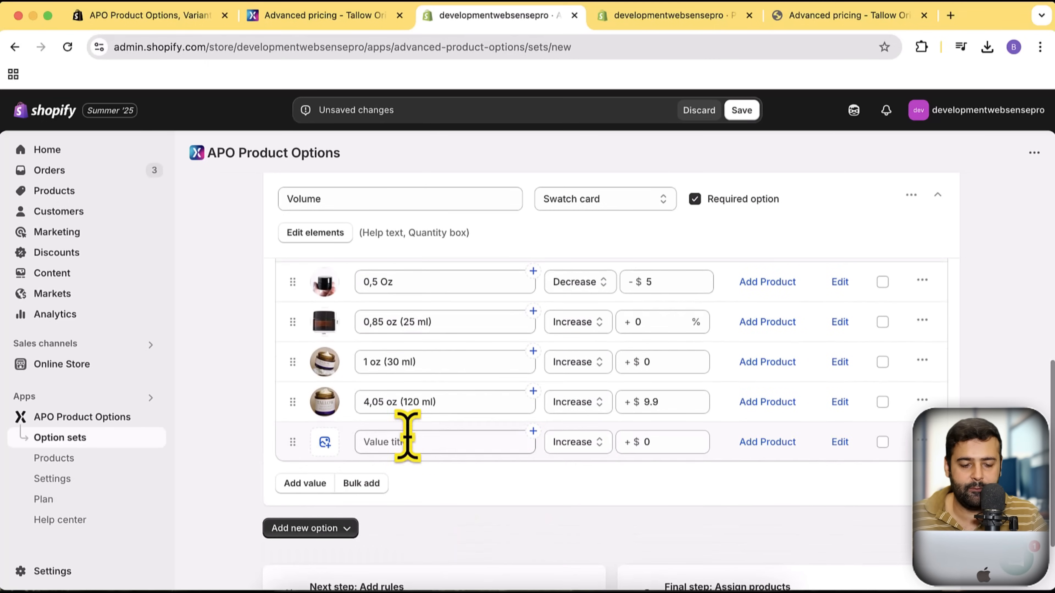
left_click(318, 15)
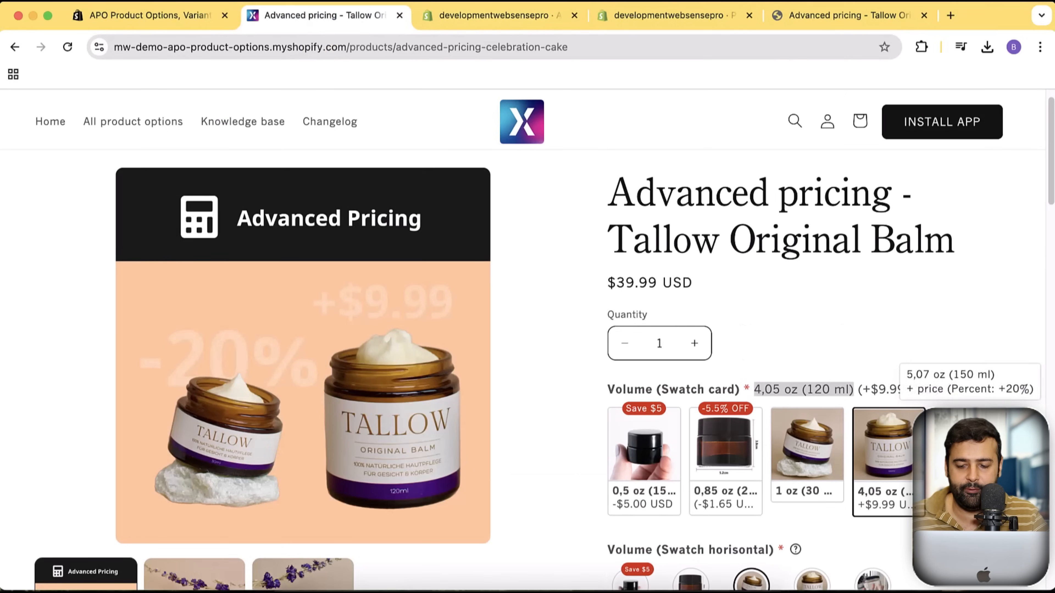
left_click(960, 453)
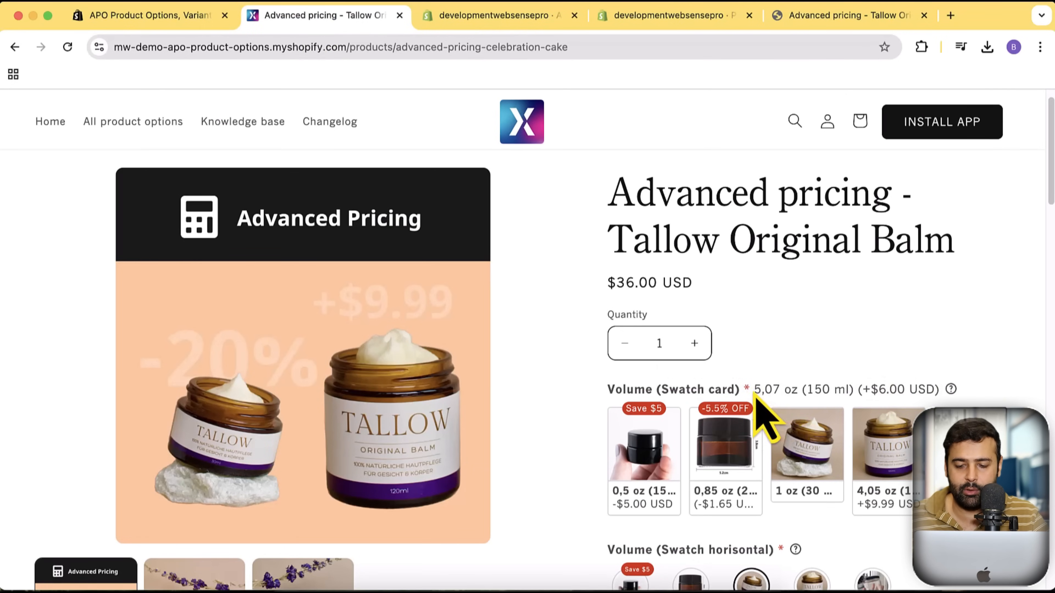
left_click_drag(755, 395, 854, 395)
key("super+c")
left_click(520, 17)
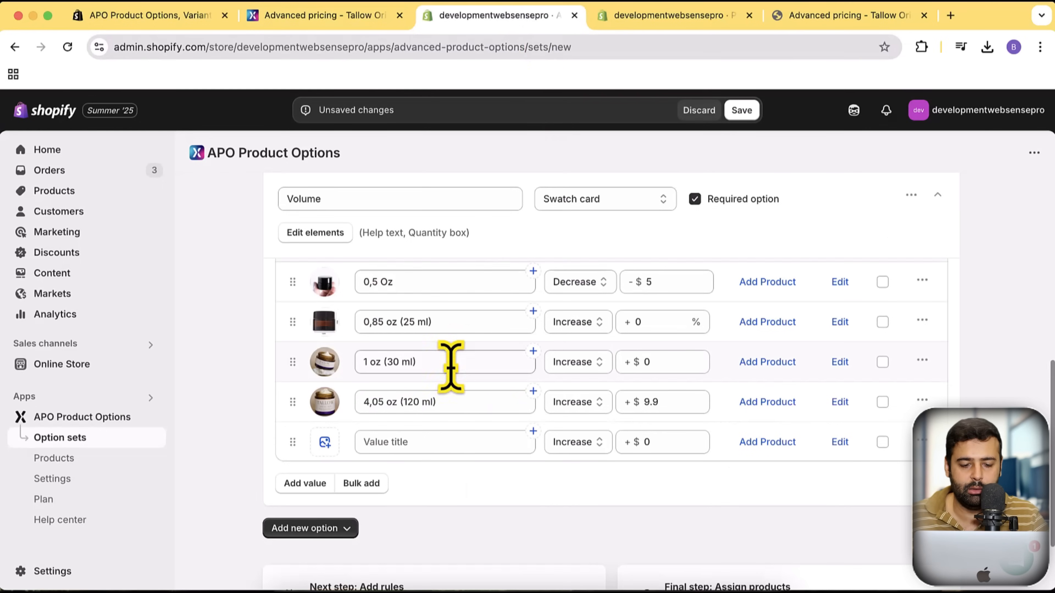
left_click(426, 440)
key("super+v")
Upload swatch-image-5.png as the swatch image of the 5,07 oz (150 ml) value.
left_click(325, 442)
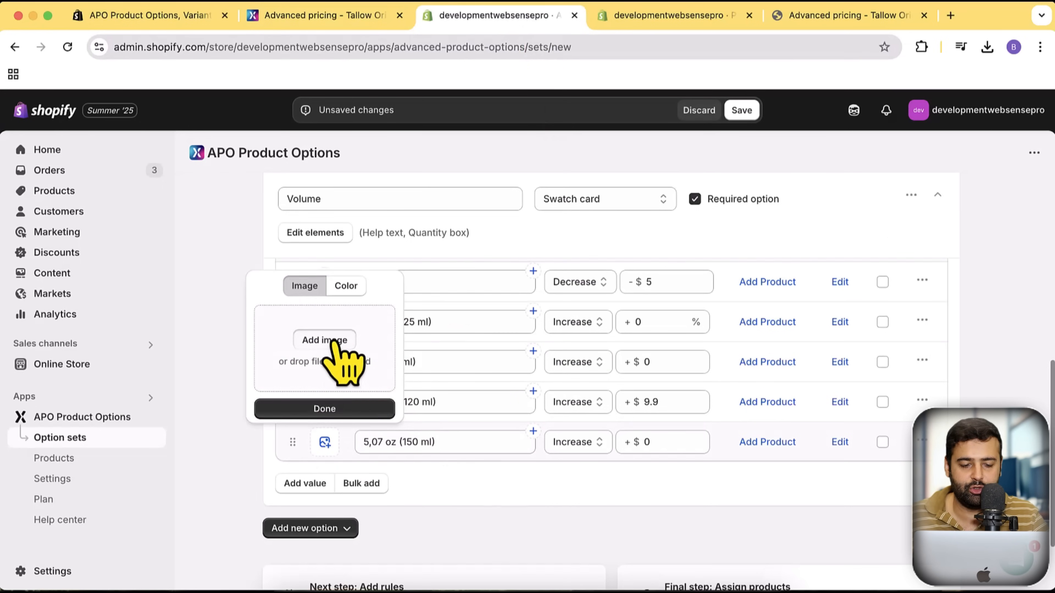
left_click(324, 339)
left_click(483, 296)
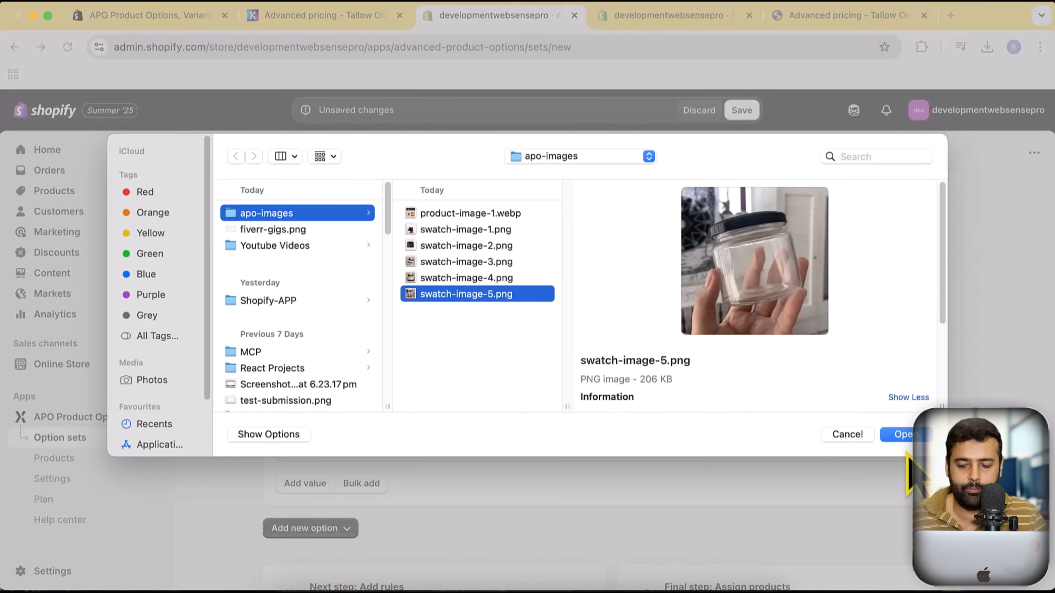
left_click(903, 434)
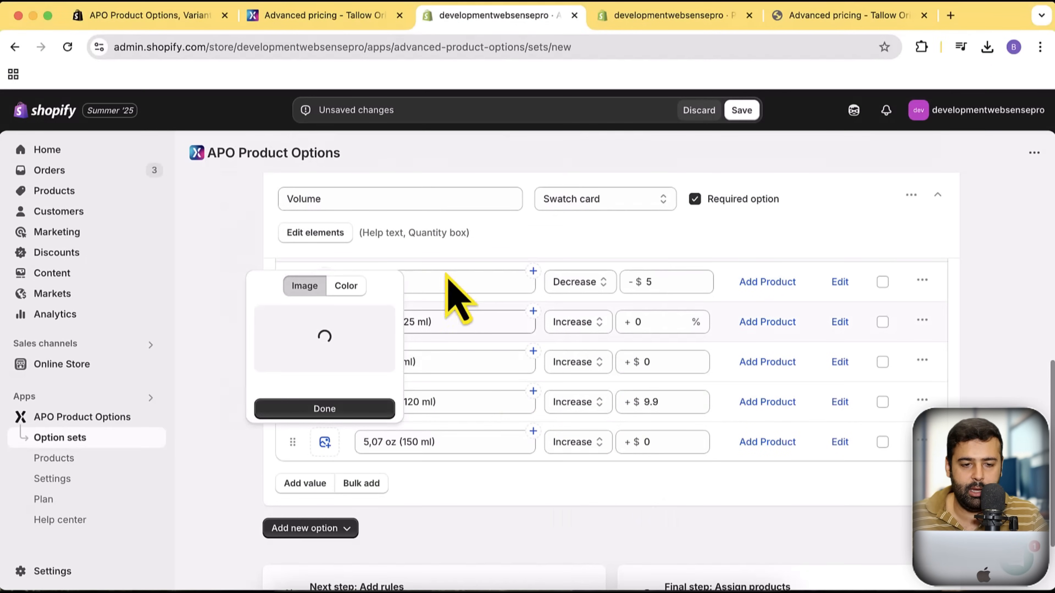
Check the demo product's fifth volume price and set the 5,07 oz (150 ml) value's price increase to $6.
left_click(358, 17)
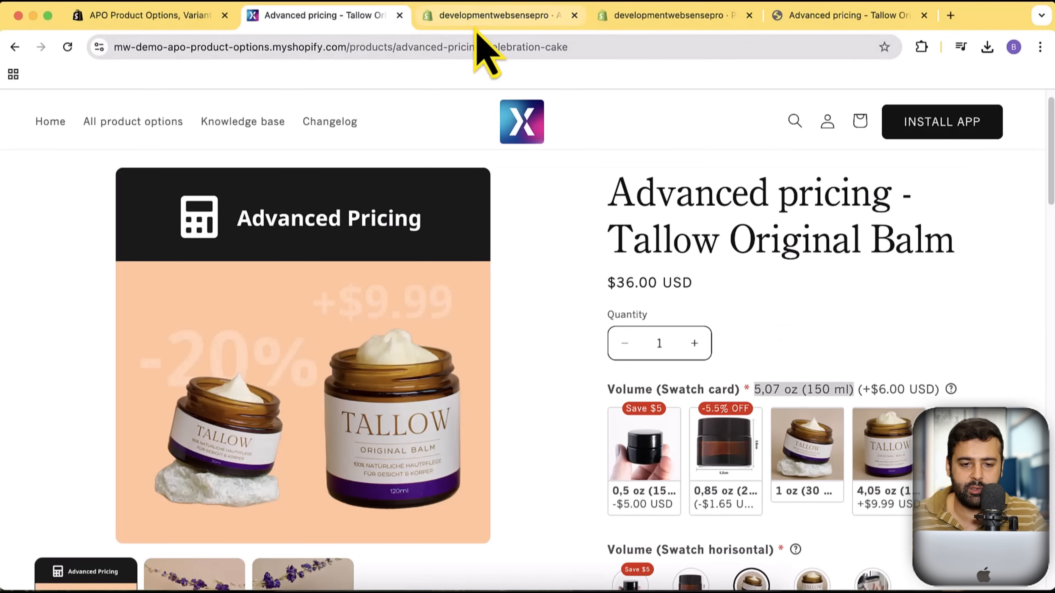
left_click(478, 19)
left_click(659, 440)
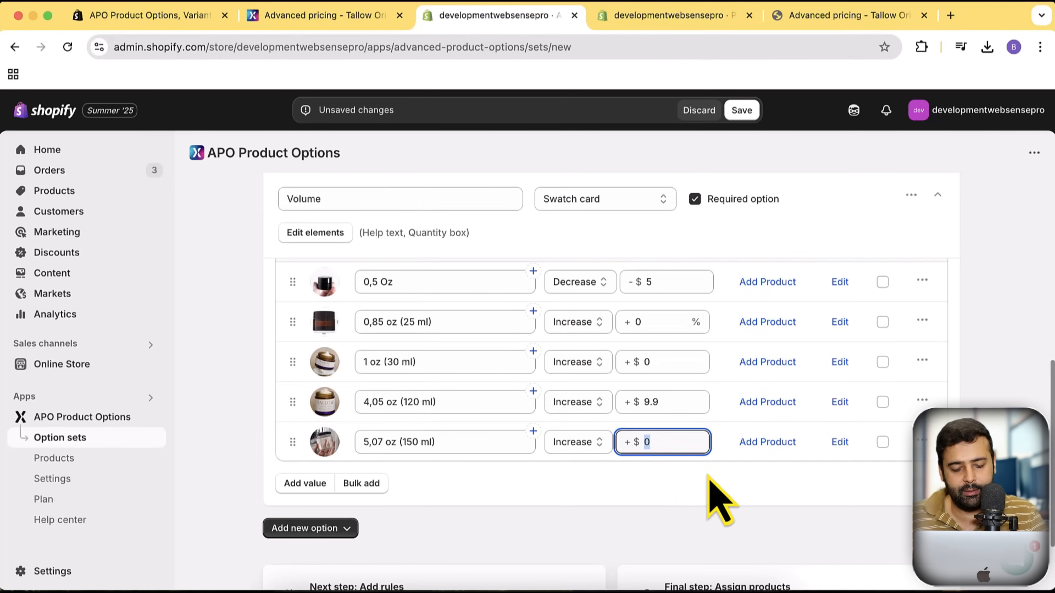
left_click(715, 478)
scroll(948, 328, "up", 1)
scroll(940, 363, "down", 3)
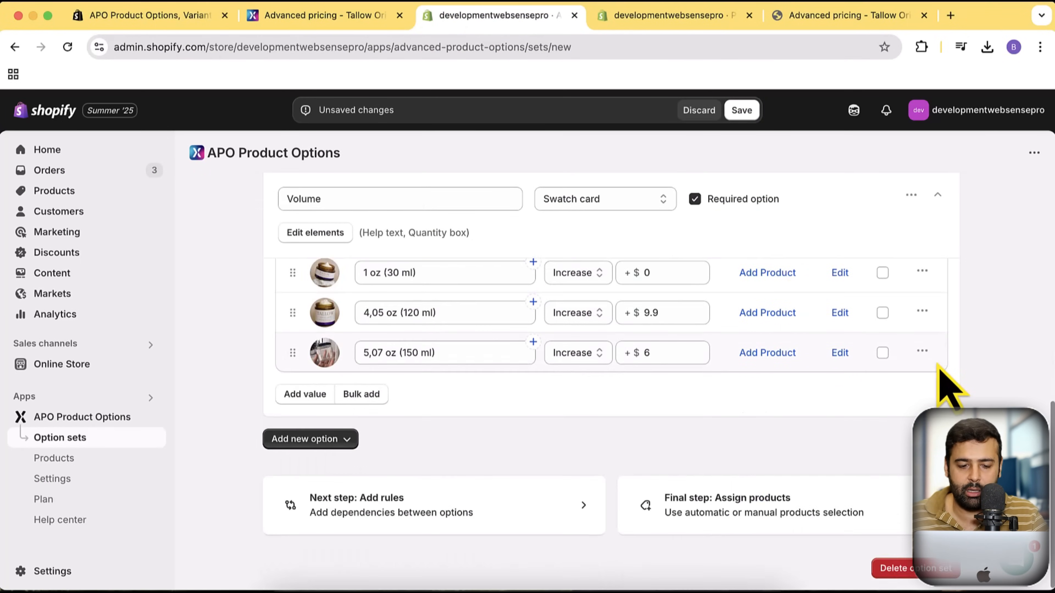
Review the Volume values, look at the product's store preview, and save the option set.
scroll(937, 364, "up", 2)
scroll(941, 373, "up", 3)
scroll(775, 278, "down", 3)
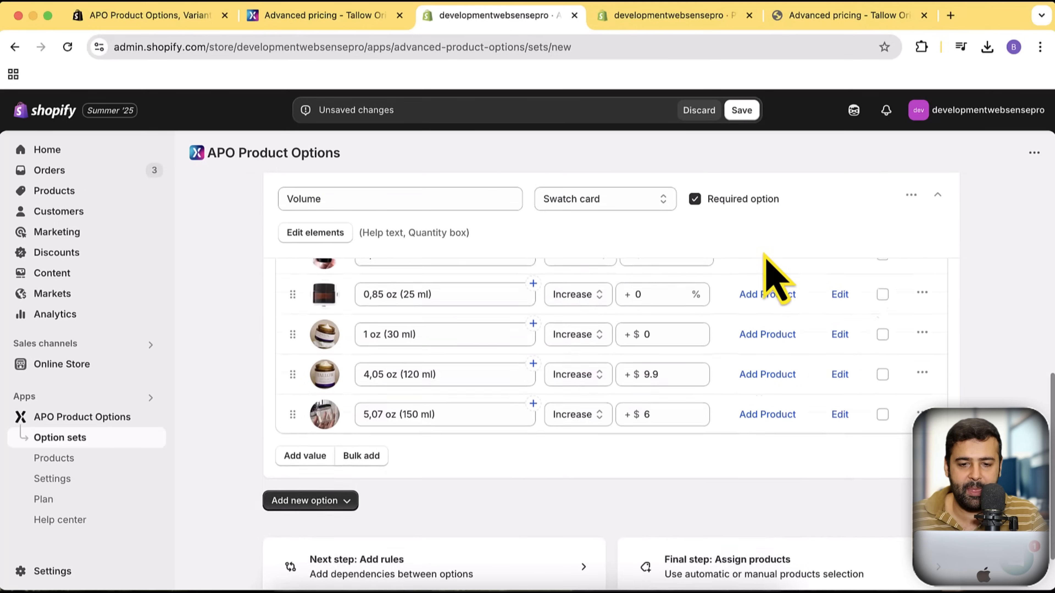
left_click(814, 19)
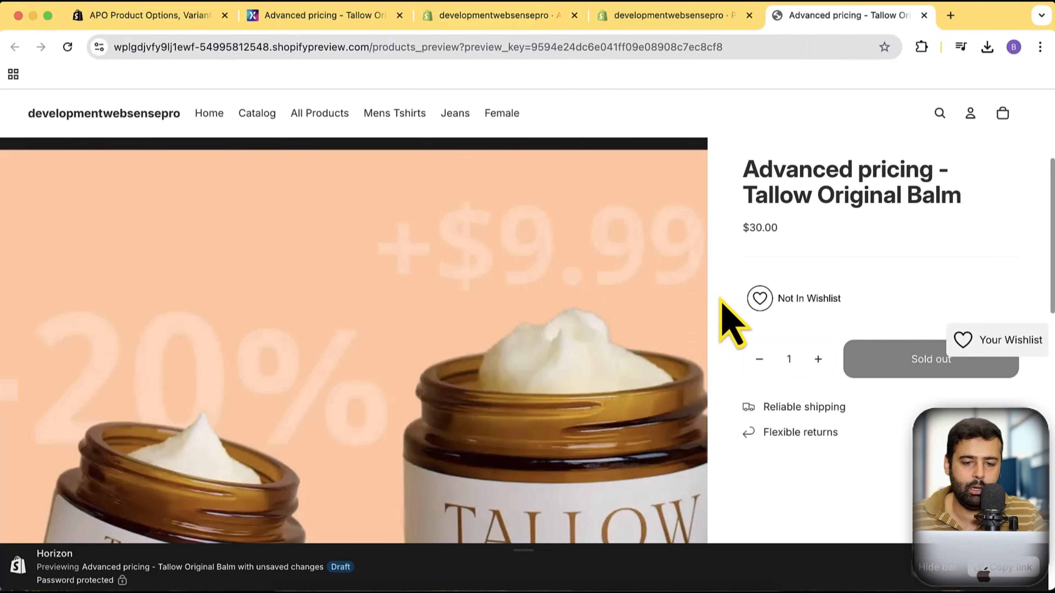
left_click(515, 16)
scroll(718, 337, "up", 2)
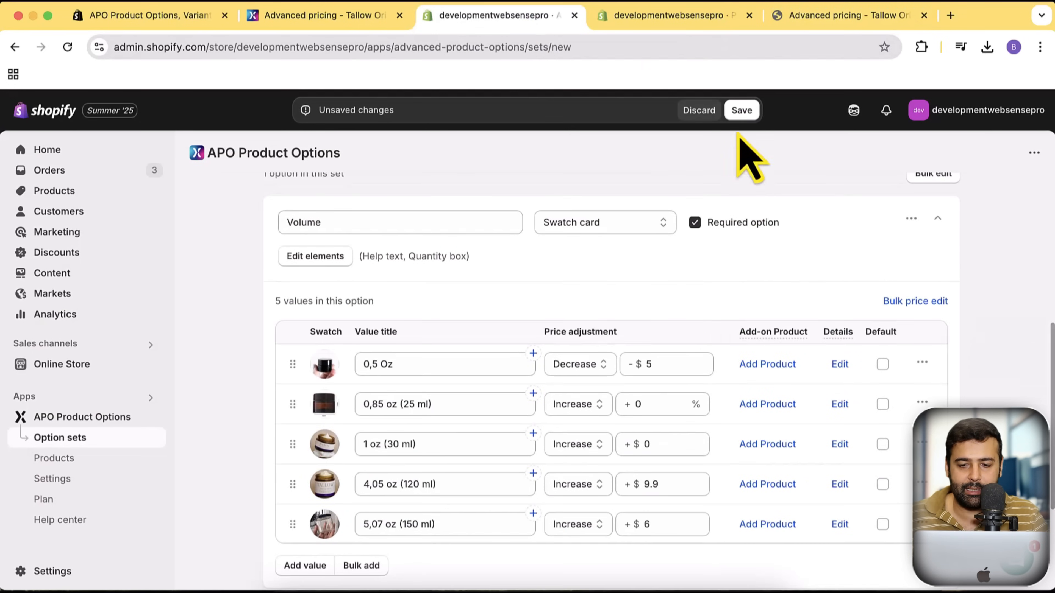
left_click(741, 110)
Open the option set's product assignment and examine the manual and automatic selection methods and the product list.
scroll(762, 245, "down", 5)
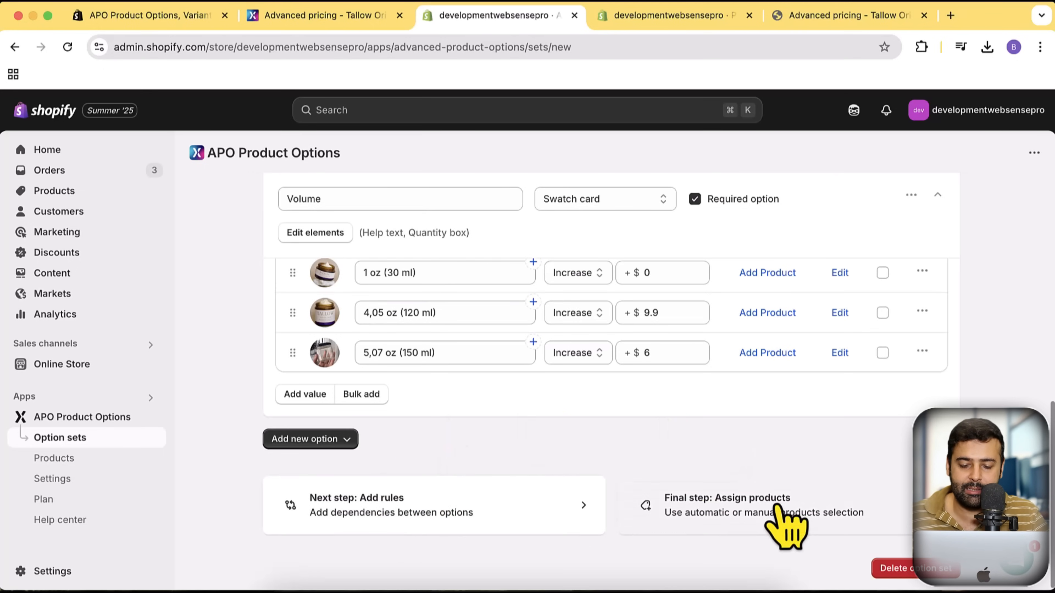
left_click(777, 513)
scroll(665, 333, "down", 10)
scroll(652, 366, "up", 15)
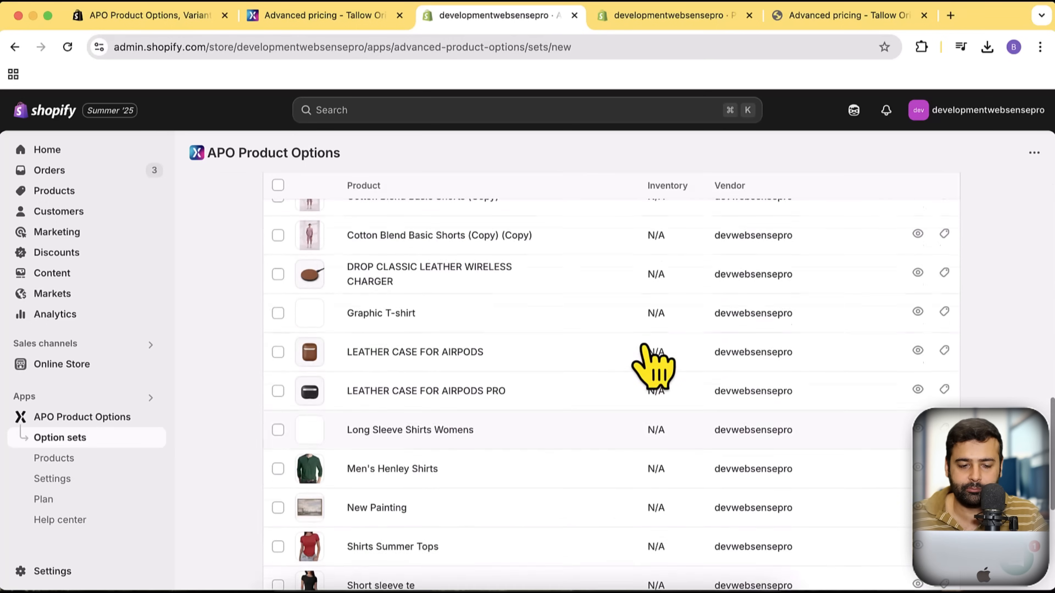
scroll(506, 365, "down", 2)
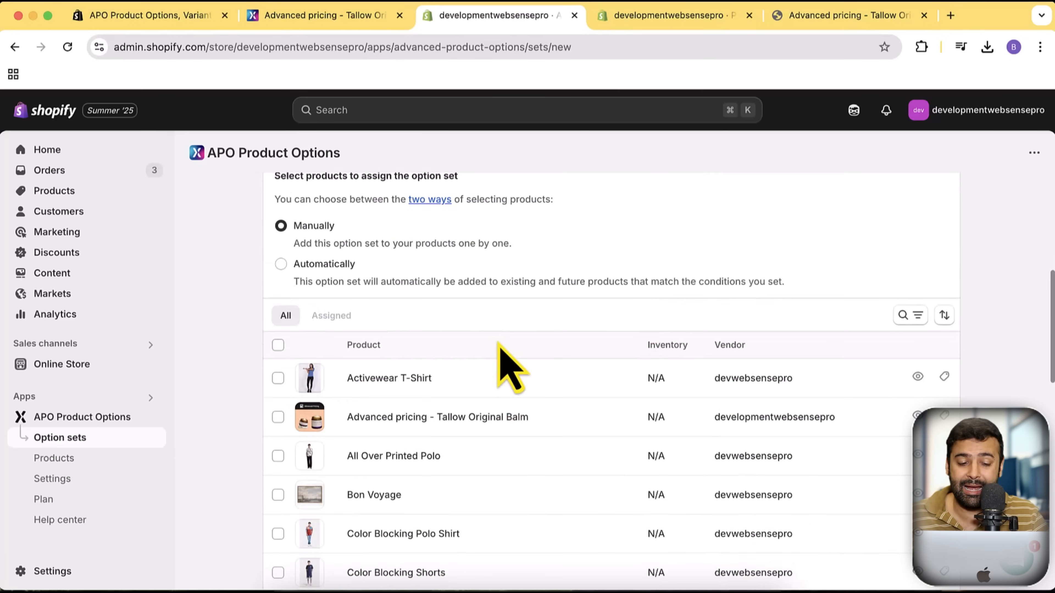
scroll(332, 250, "down", 1)
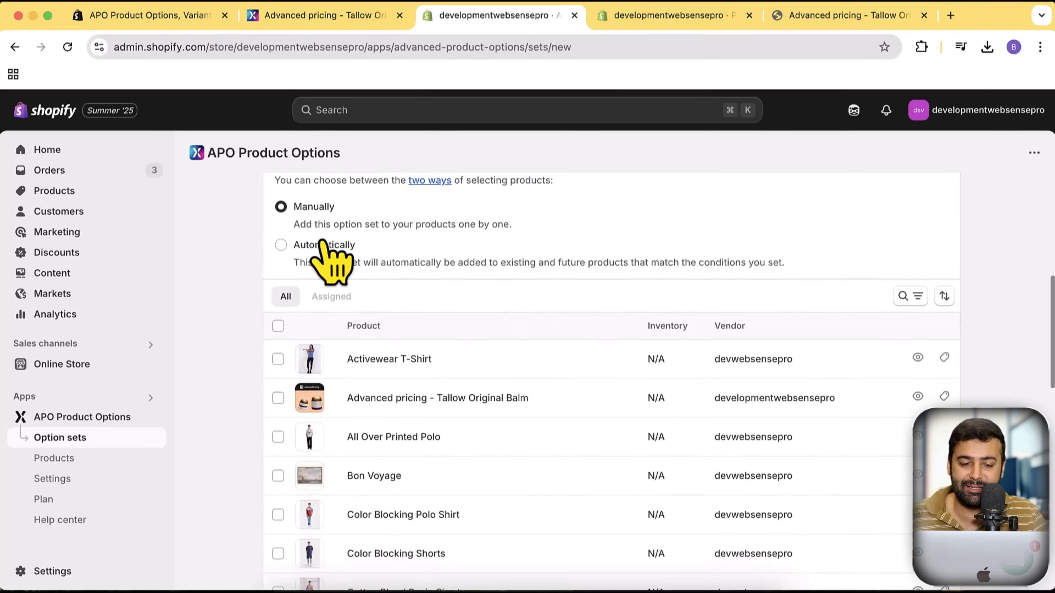
scroll(558, 370, "down", 3)
scroll(564, 387, "down", 3)
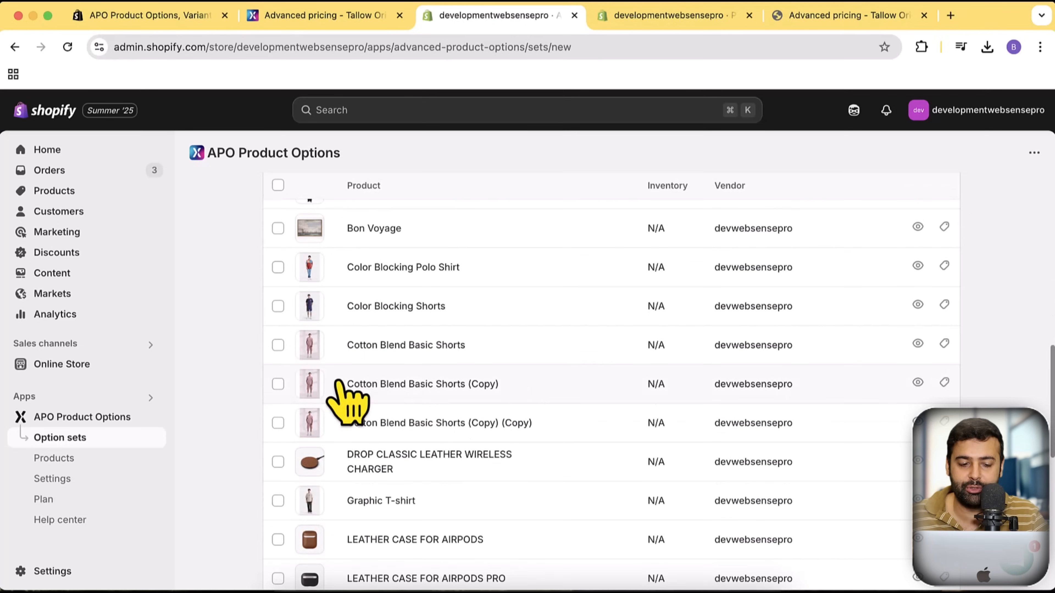
scroll(317, 400, "up", 10)
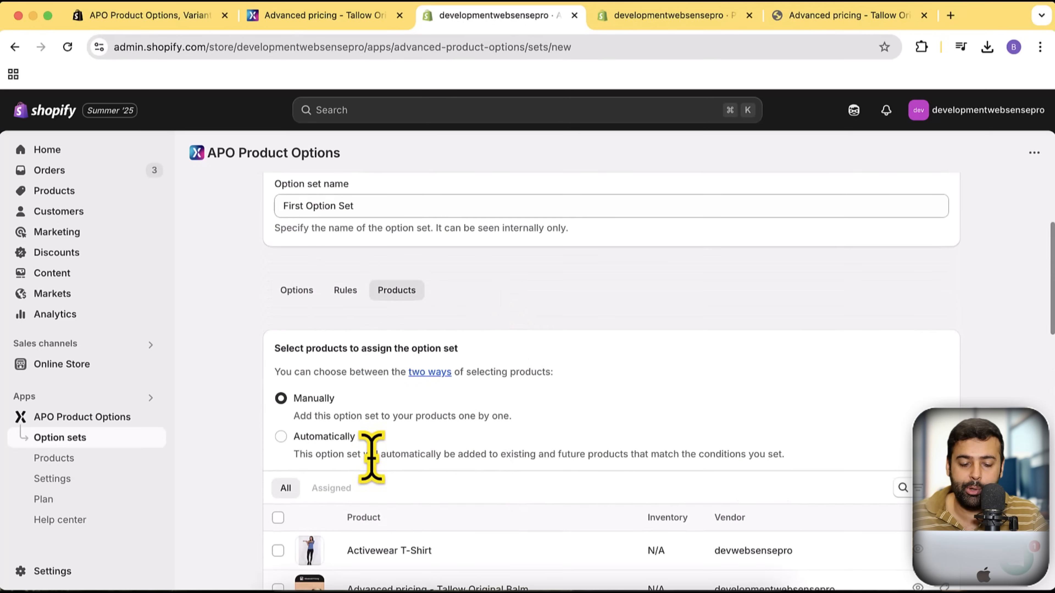
Try automatic product selection with a Tagged with filter for "volume", and return the assignment to manual selection.
left_click(332, 440)
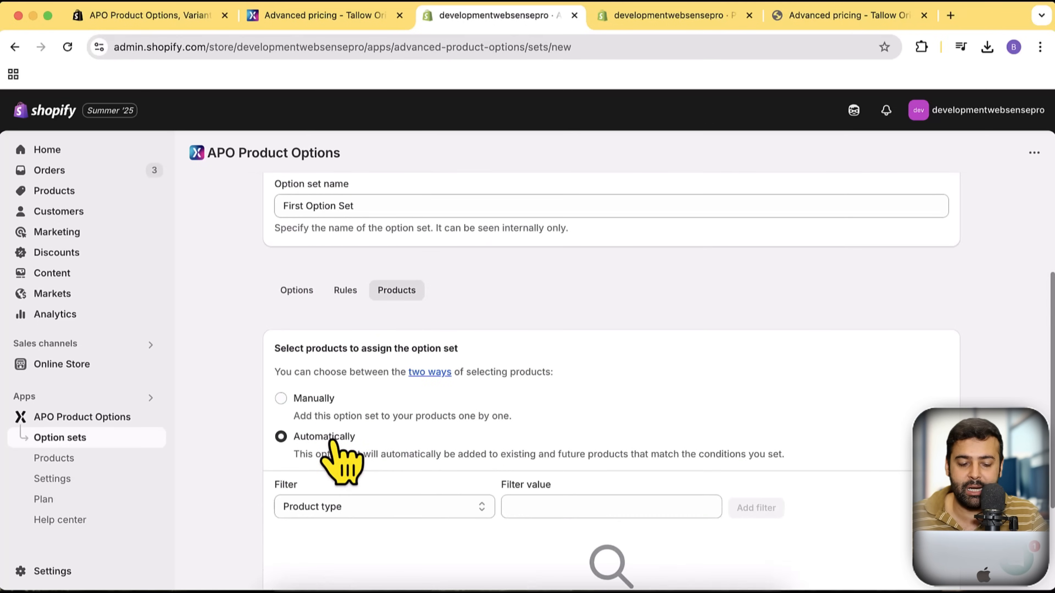
scroll(777, 377, "down", 3)
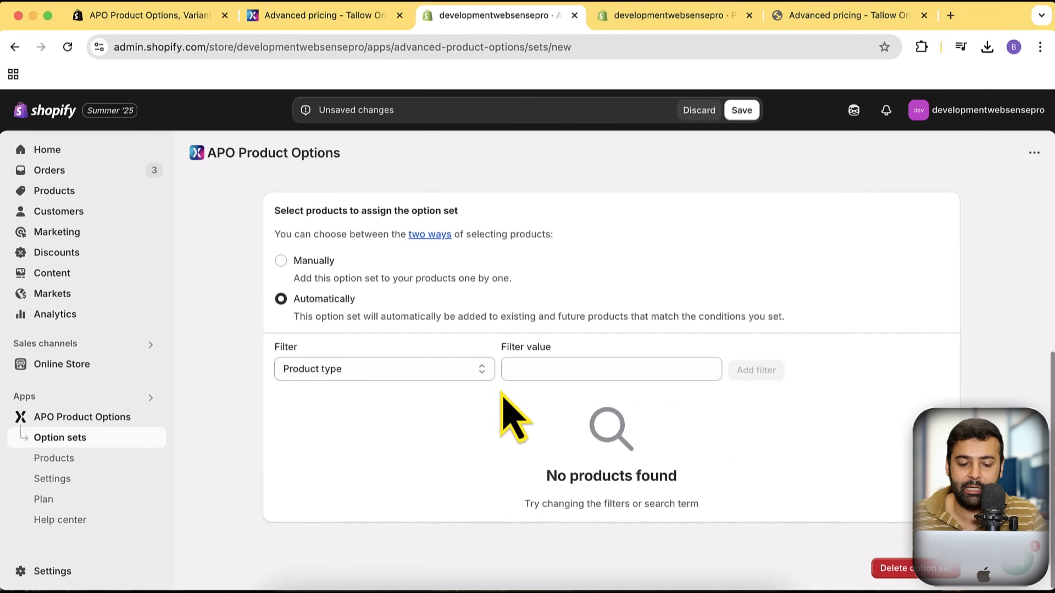
left_click(457, 369)
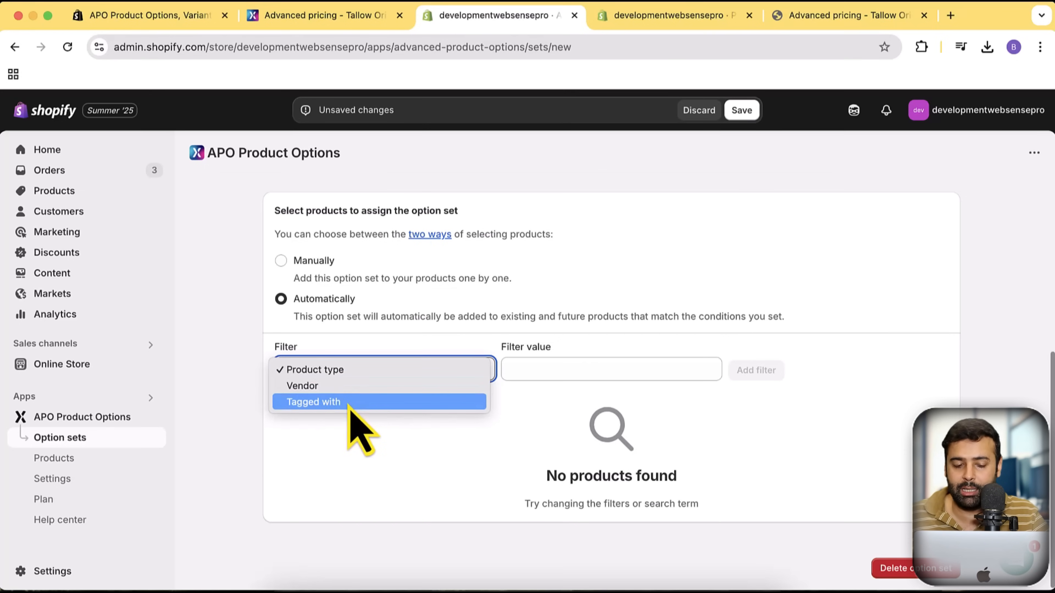
left_click(599, 391)
left_click(449, 372)
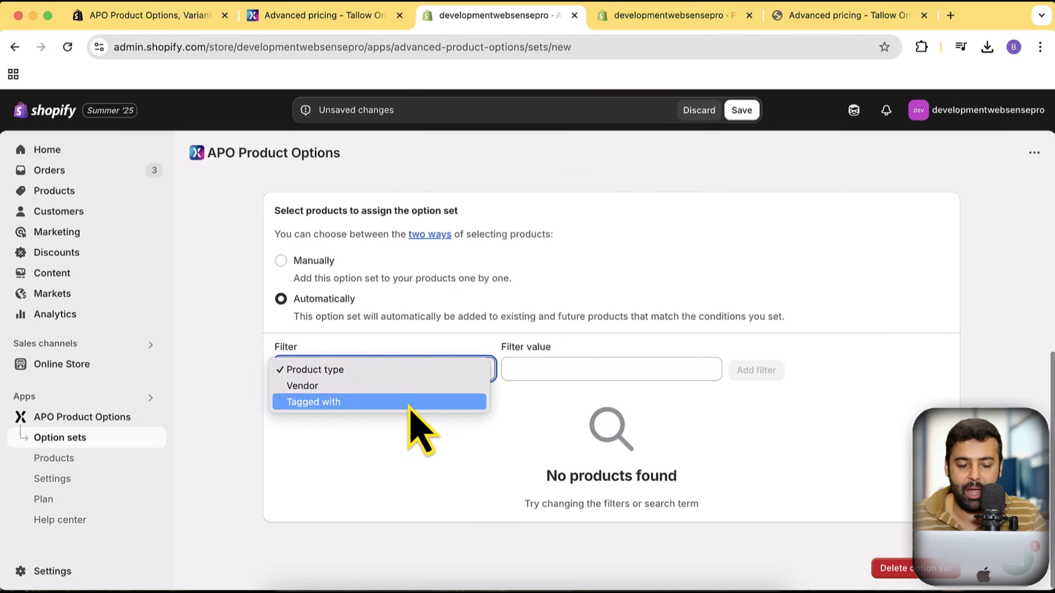
left_click(583, 378)
left_click(581, 369)
type("voliu")
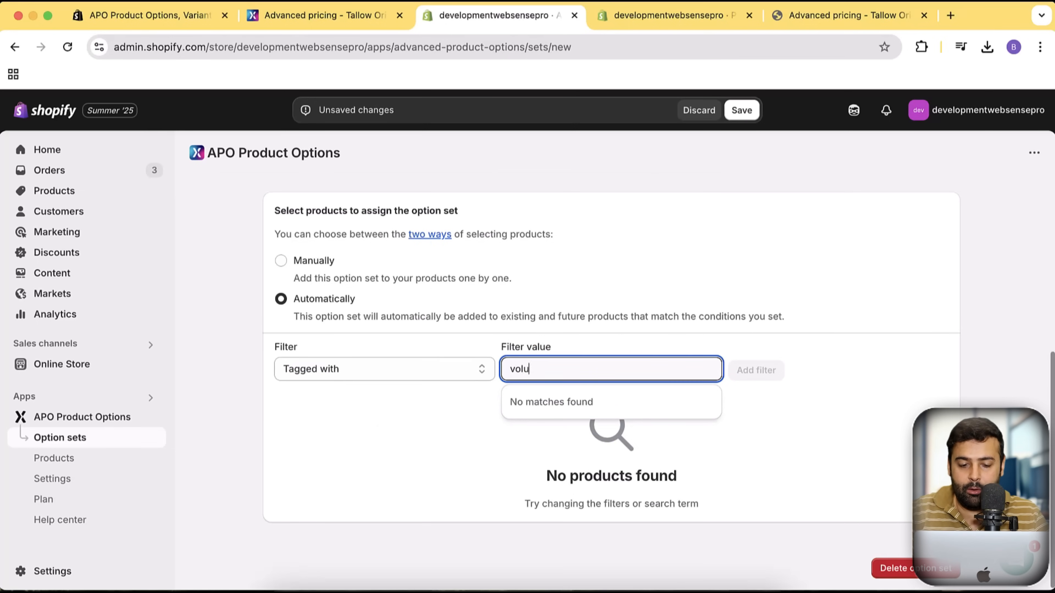
left_click(897, 453)
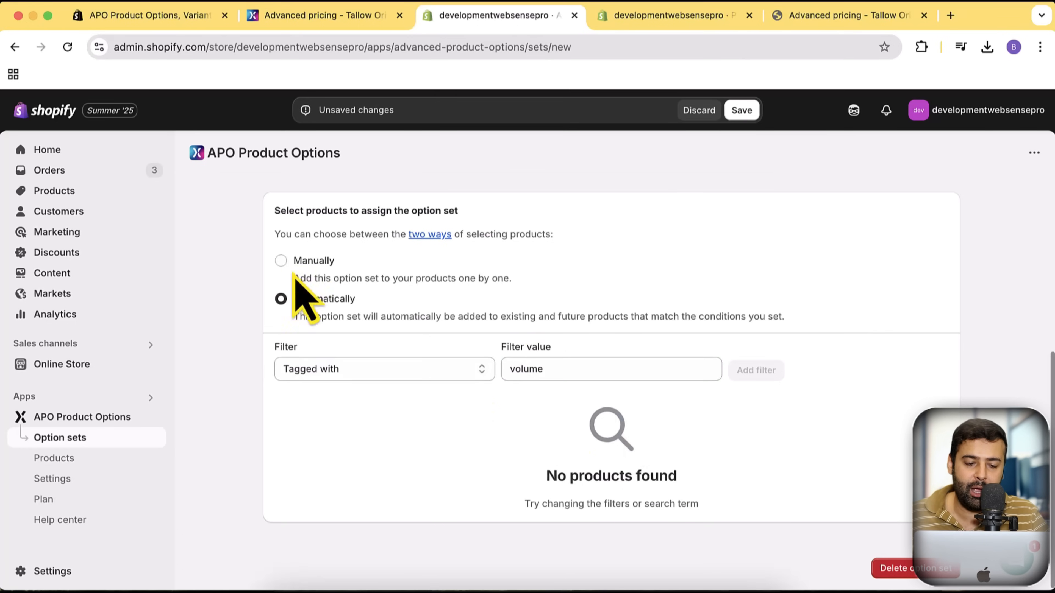
left_click(283, 260)
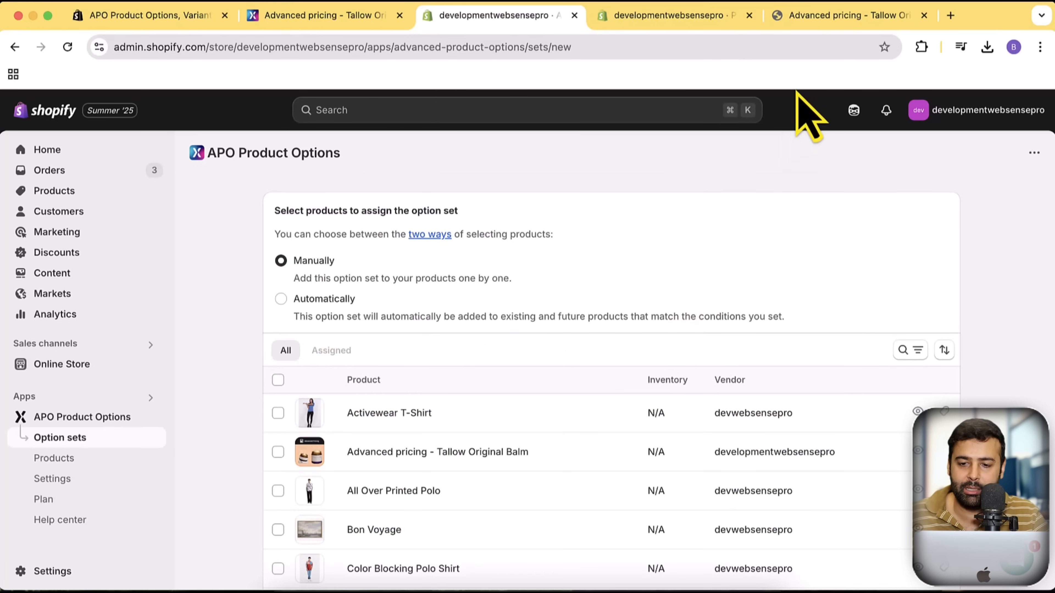
Find the product using "Advanced pricing" copied from its store preview title, assign Advanced pricing - Tallow Original Balm to the option set, and save.
left_click(835, 16)
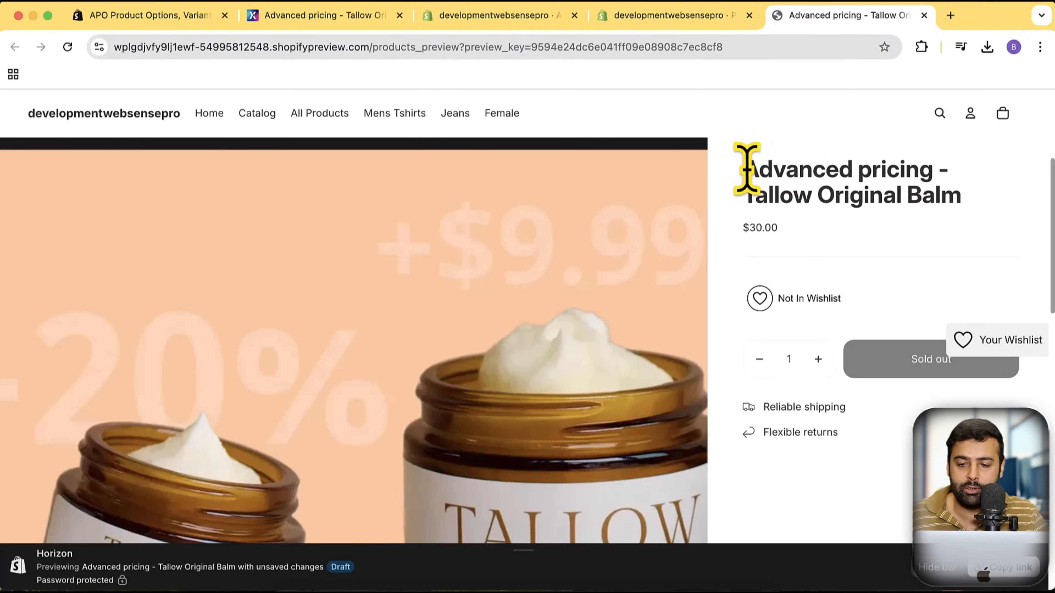
left_click_drag(744, 170, 934, 170)
key("super+c")
left_click(490, 16)
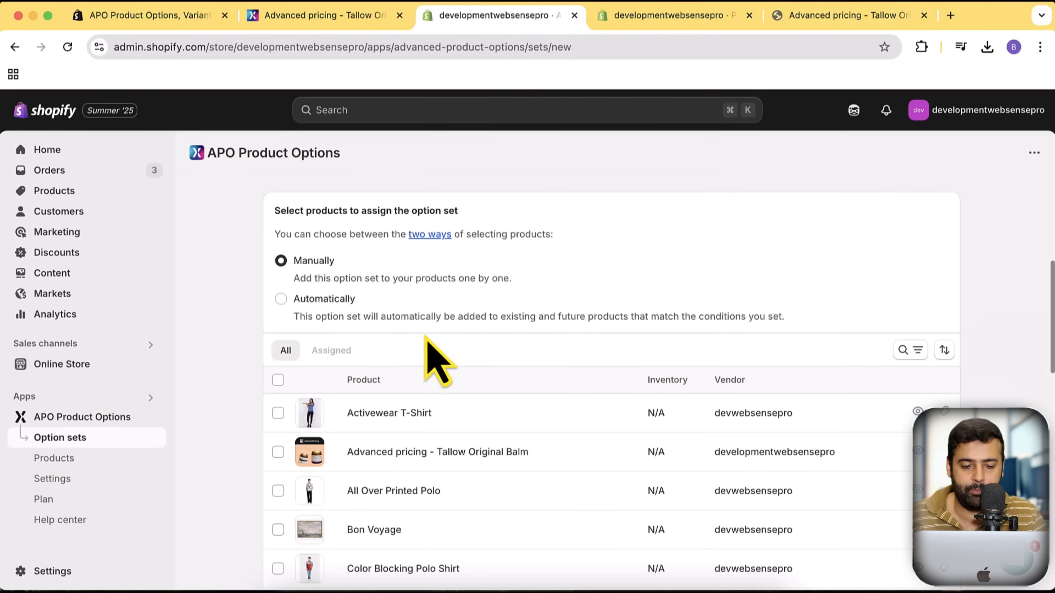
left_click(903, 350)
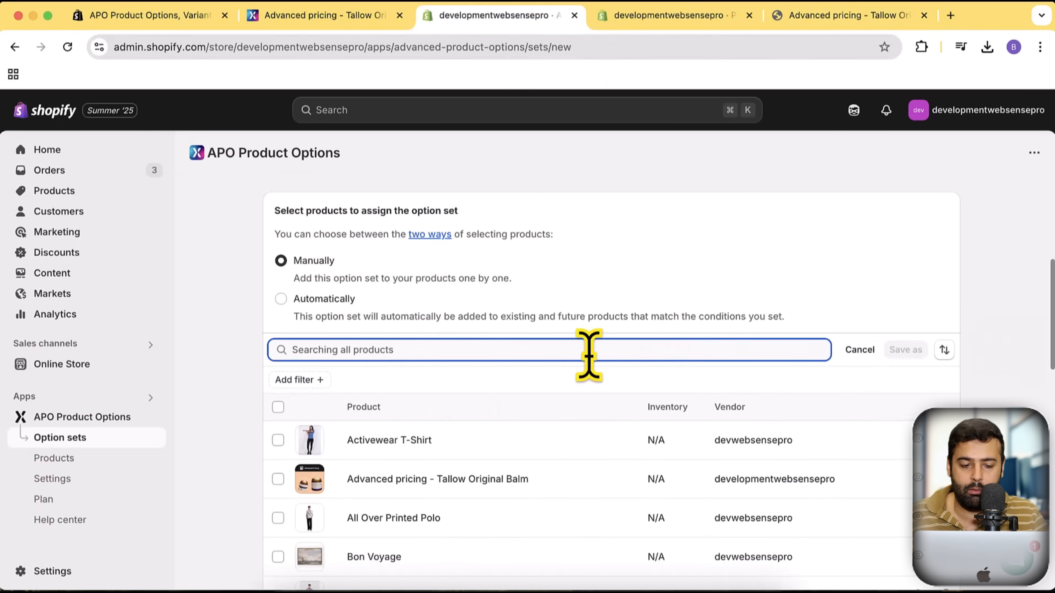
key("super+v")
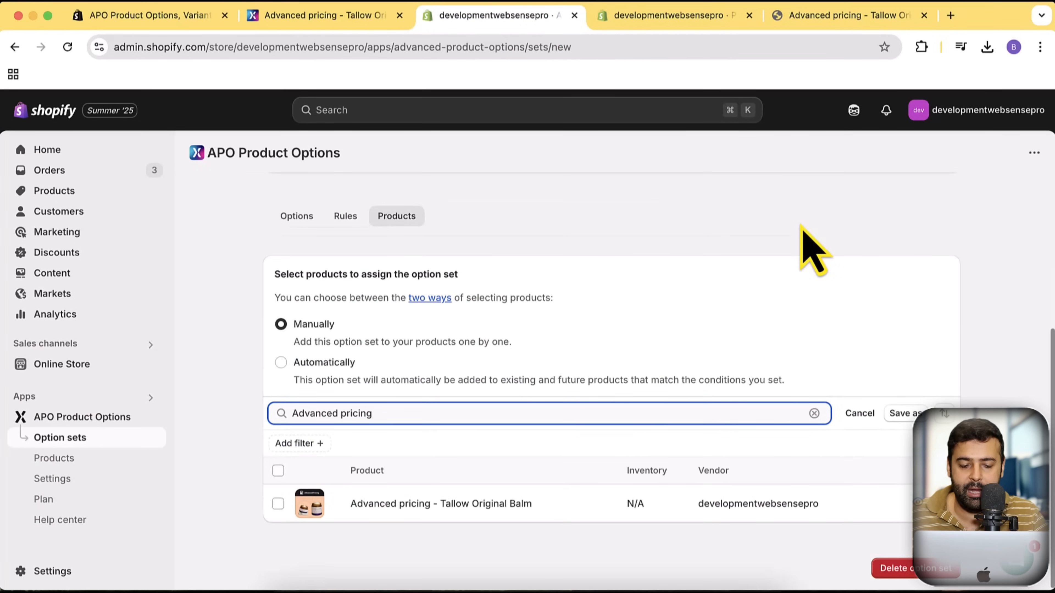
left_click(277, 472)
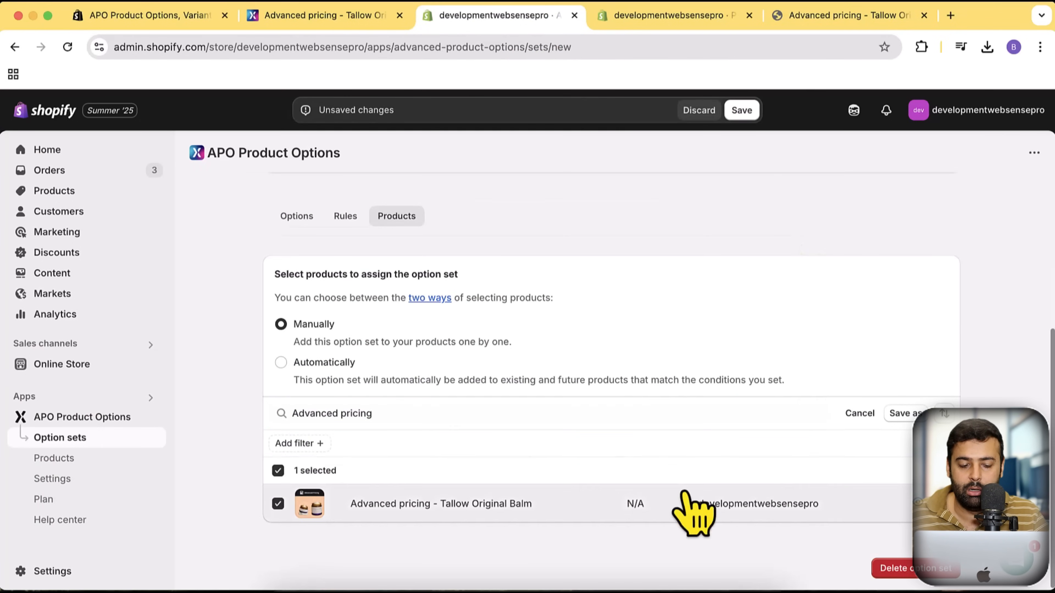
left_click(743, 112)
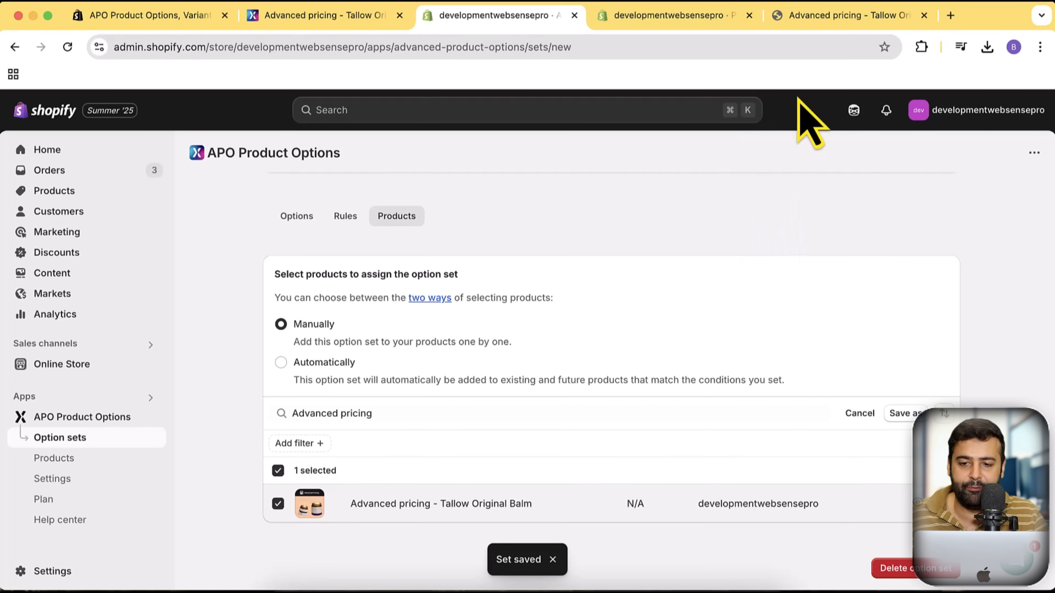
Check the reloaded product preview for the Volume option, close it, and open a fresh preview from the product's admin page.
left_click(804, 19)
left_click(1009, 214)
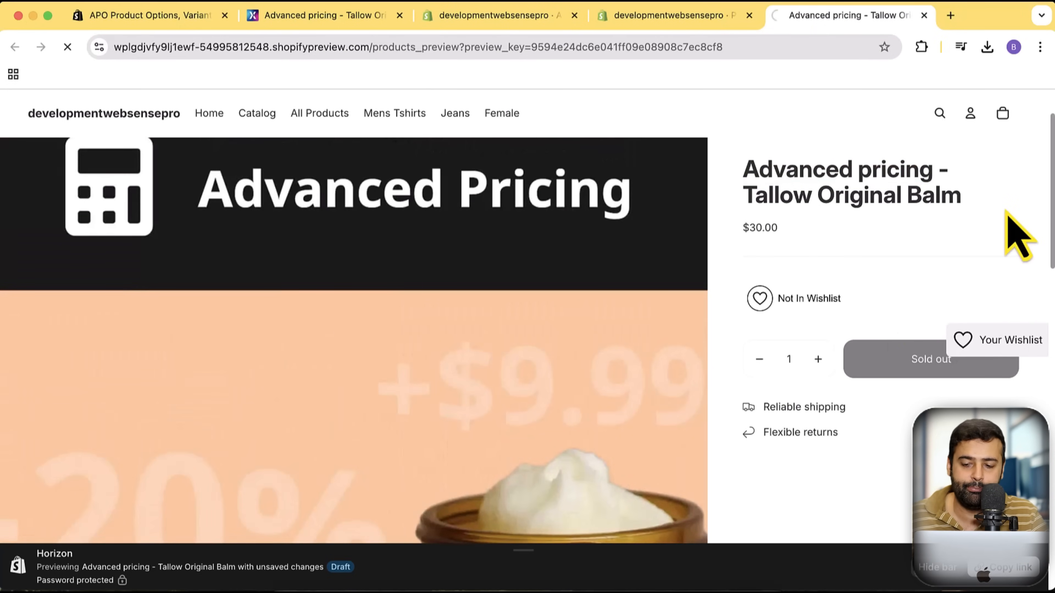
scroll(953, 217, "down", 2)
scroll(953, 217, "up", 2)
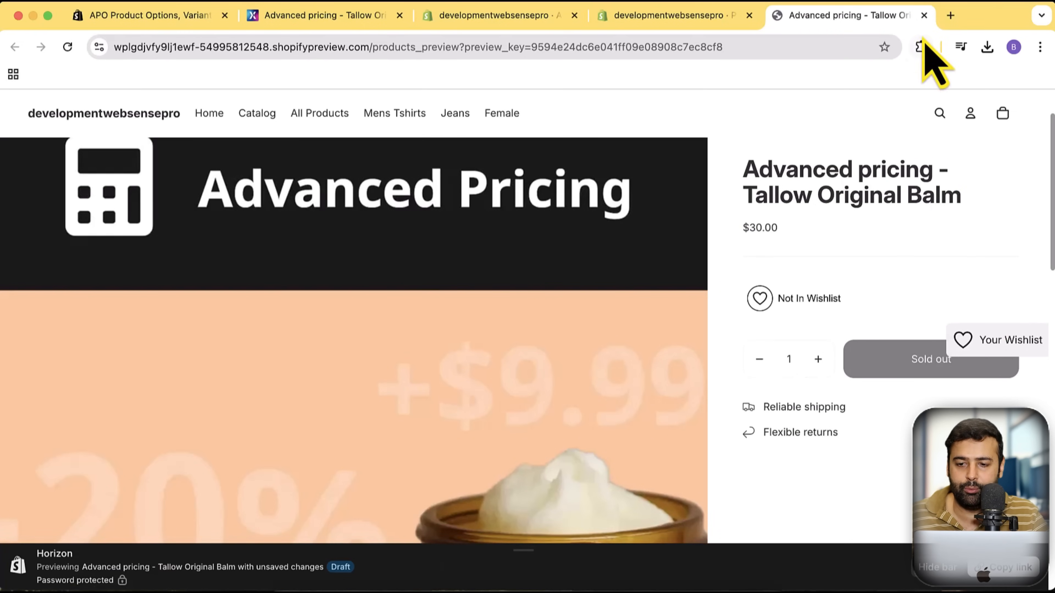
left_click(923, 15)
scroll(725, 335, "up", 8)
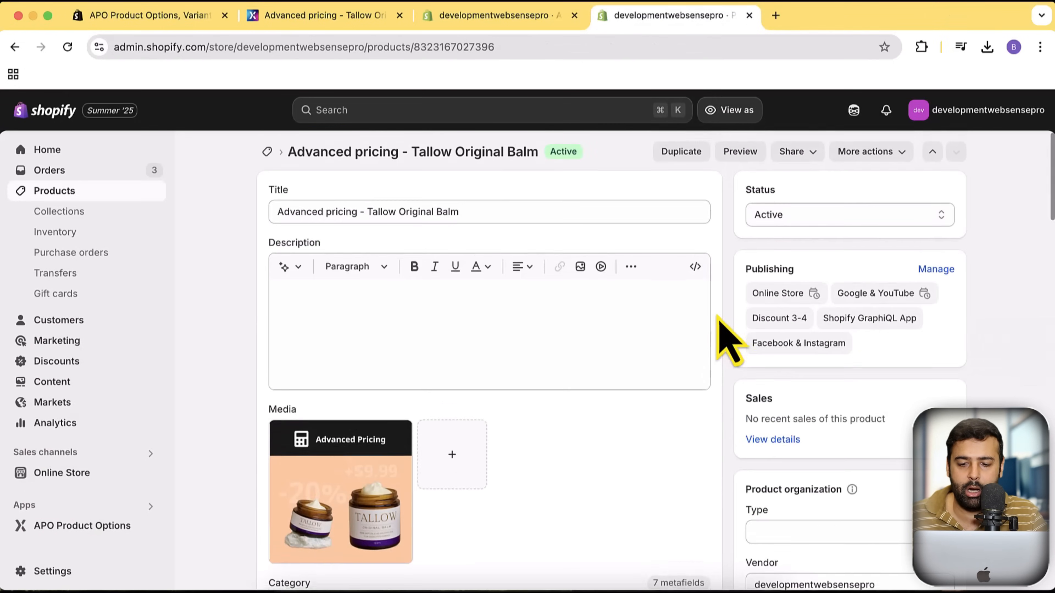
left_click(741, 153)
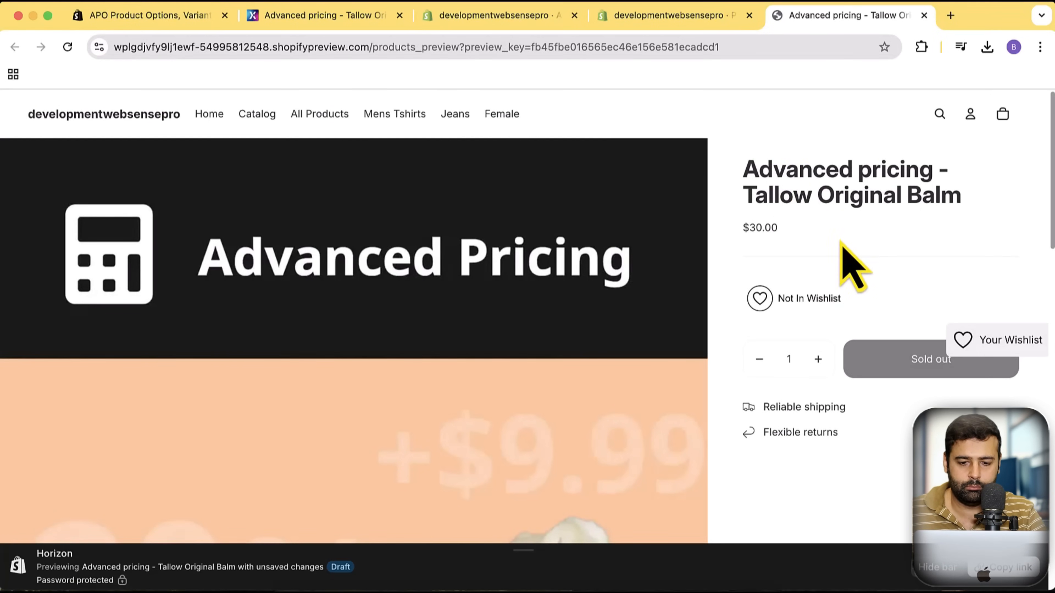
Activate First Option Set and reload the product preview to view its Volume swatches.
left_click(552, 17)
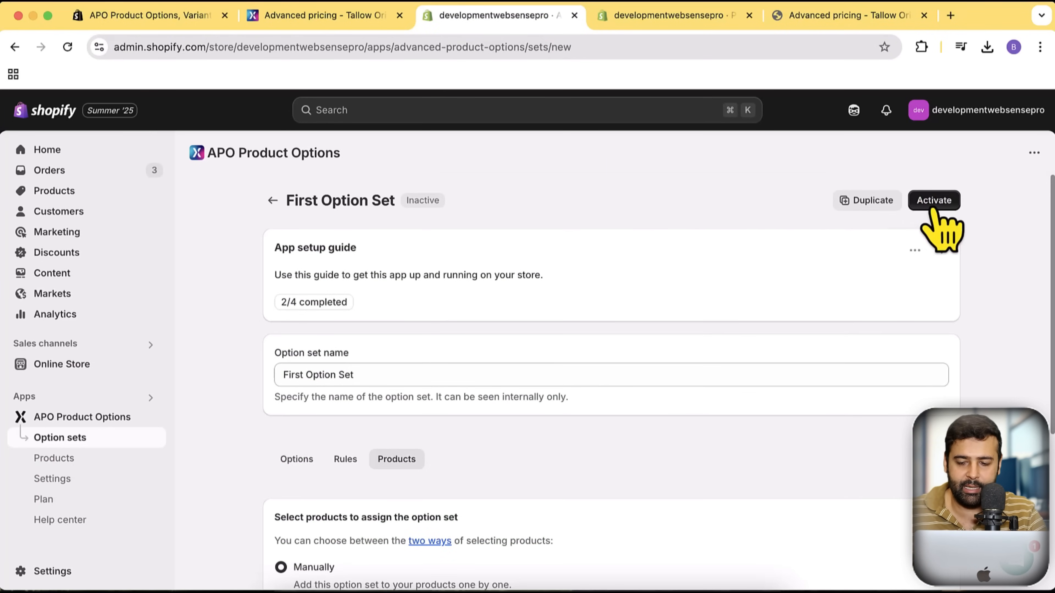
left_click(950, 208)
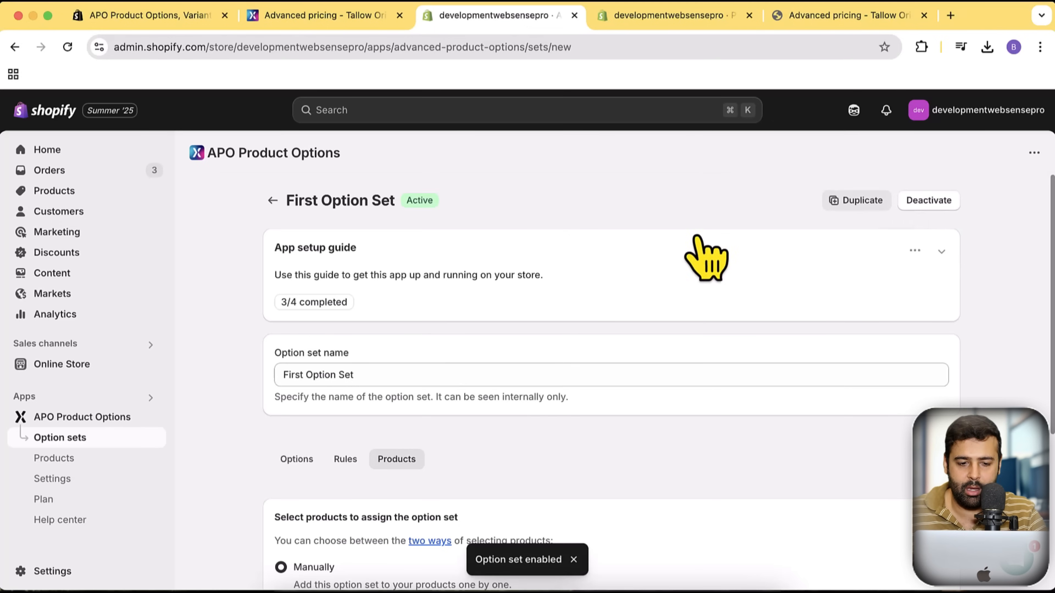
left_click(830, 25)
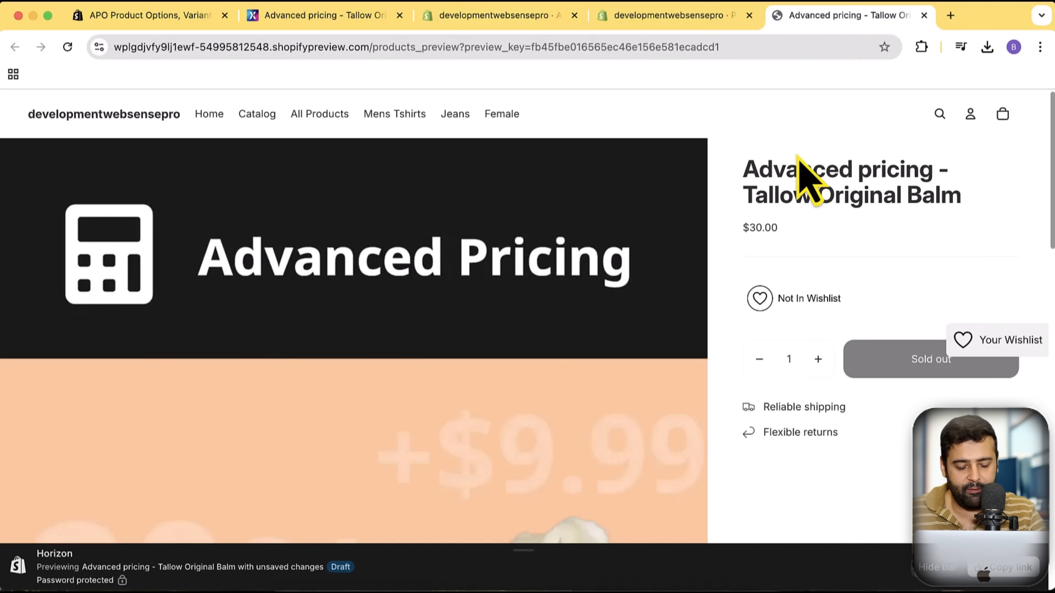
key("super+r")
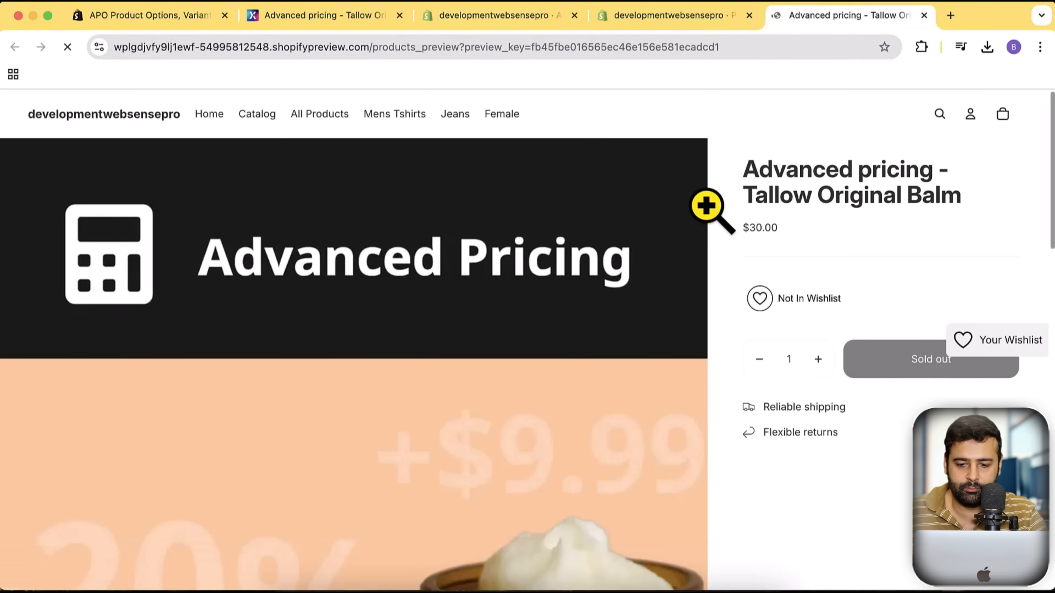
scroll(918, 204, "down", 3)
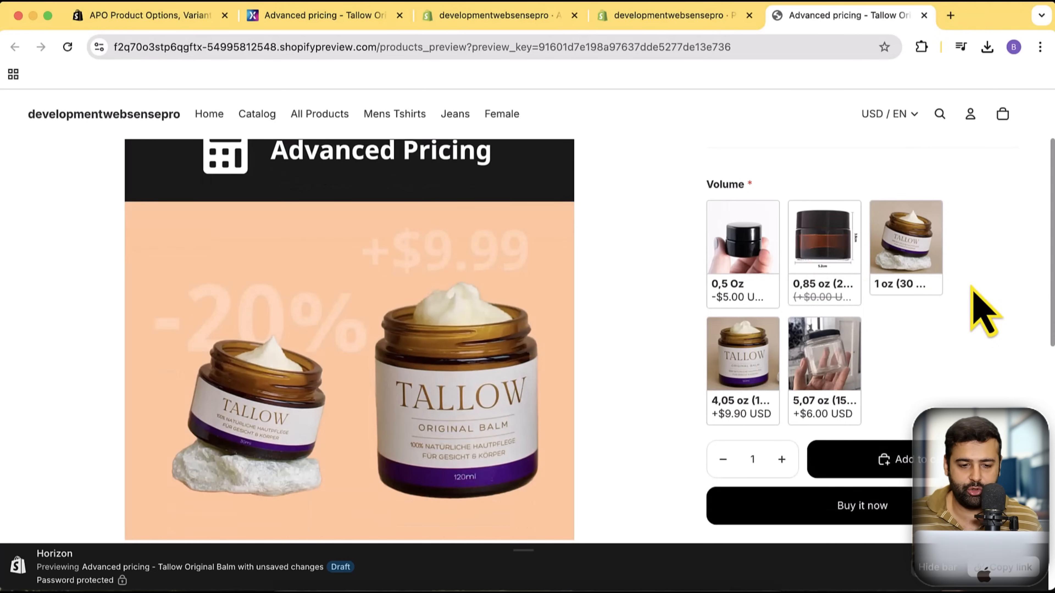
Compare the Volume swatch cards on the demo store's product page with those in the store preview.
left_click(324, 17)
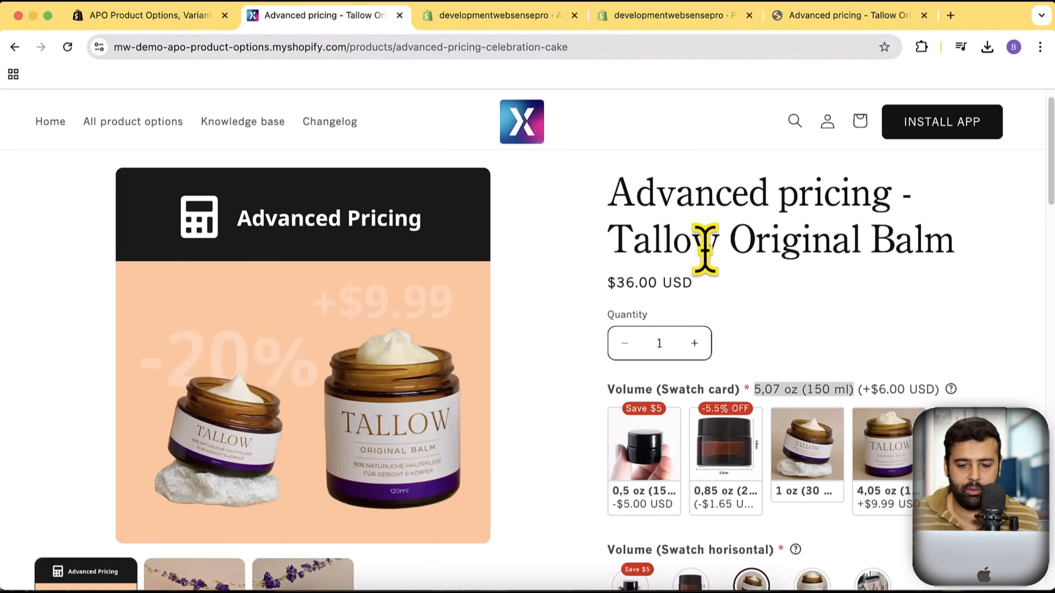
scroll(607, 318, "down", 2)
scroll(608, 325, "up", 2)
left_click(813, 19)
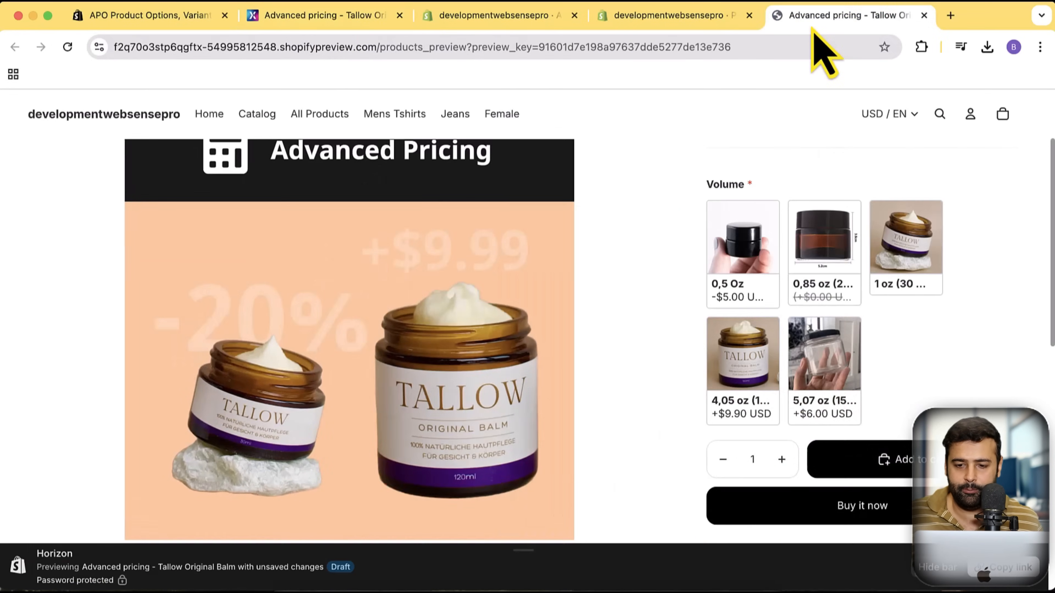
left_click(835, 275)
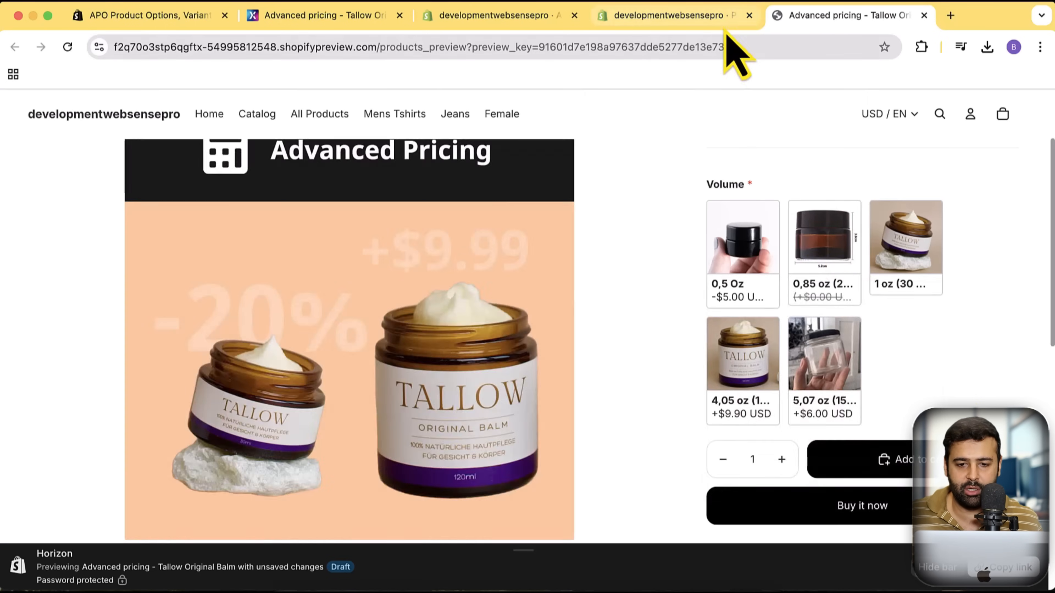
Reopen First Option Set from the option sets list and expand its Volume option to show the values.
left_click(724, 18)
left_click(519, 18)
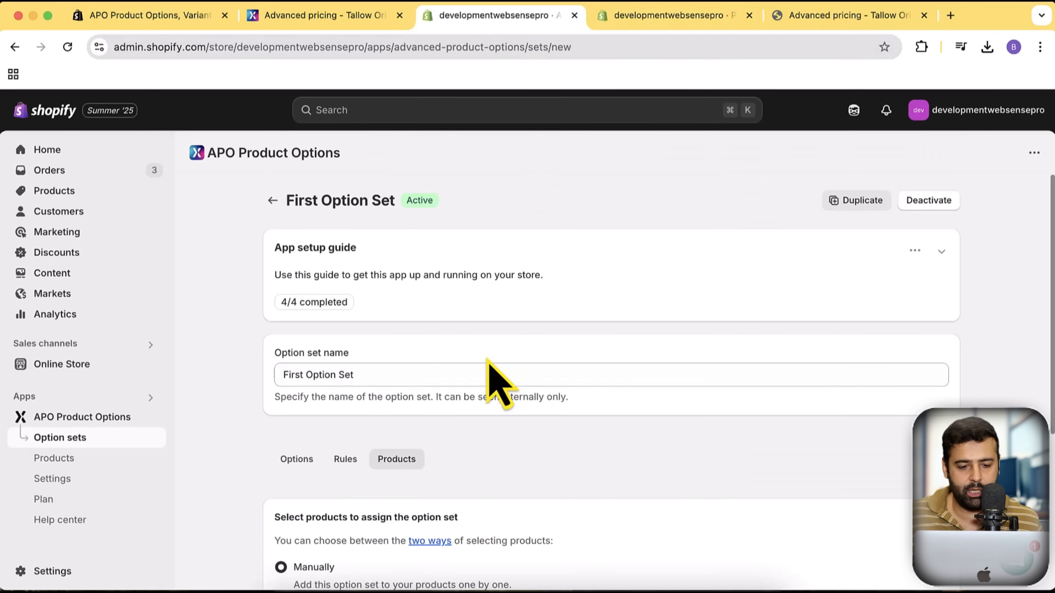
scroll(590, 316, "down", 5)
scroll(540, 316, "up", 5)
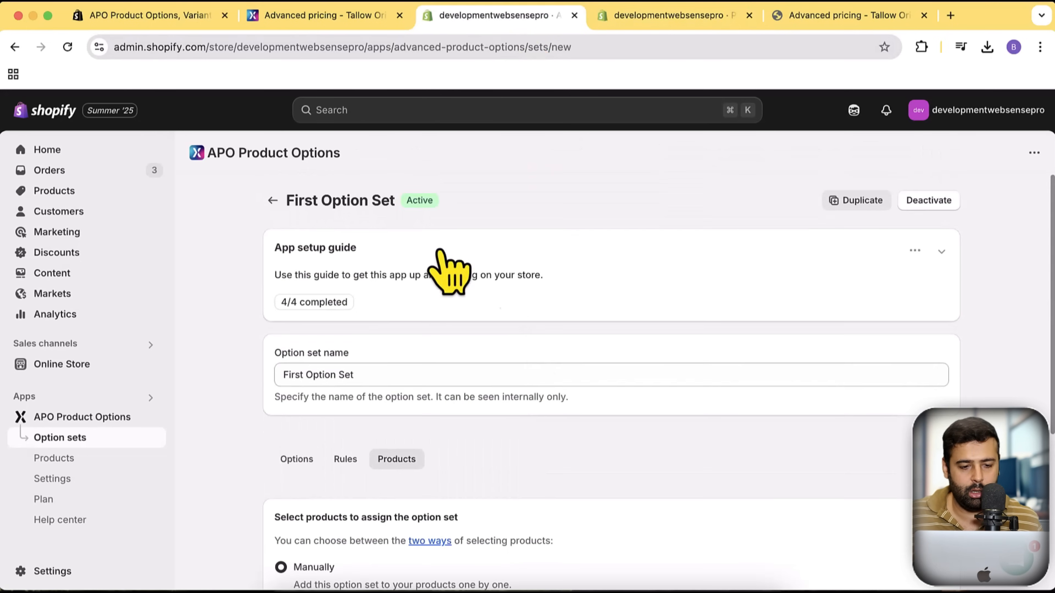
left_click(272, 201)
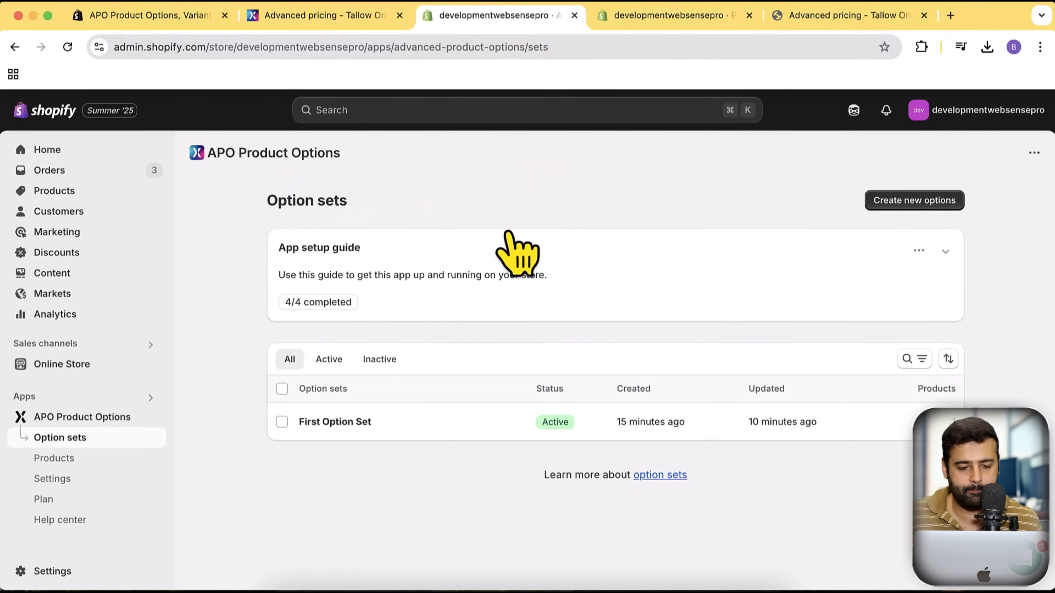
left_click(341, 424)
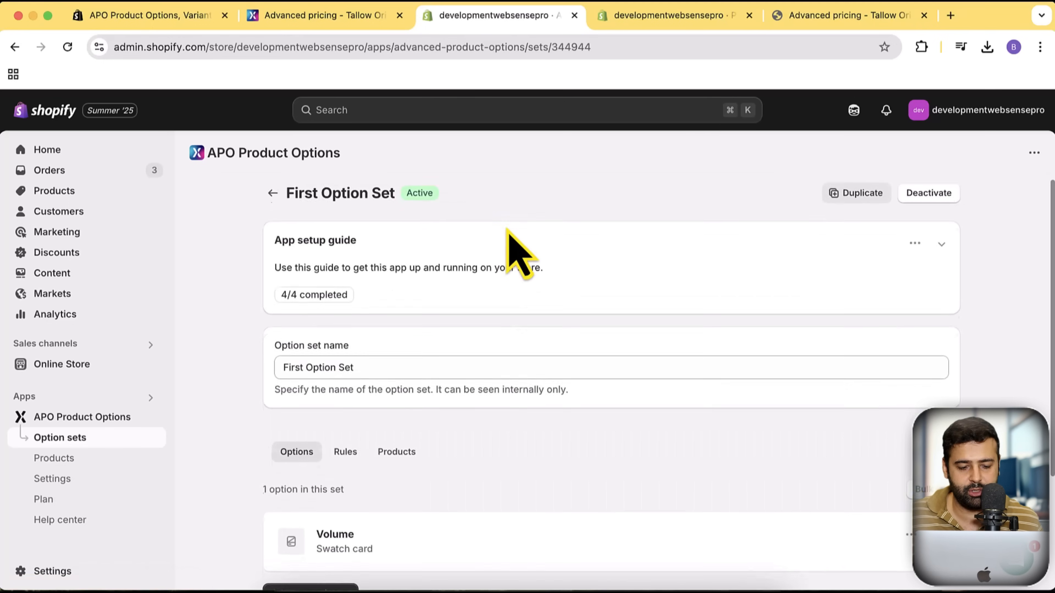
scroll(477, 312, "down", 4)
left_click(416, 386)
scroll(577, 276, "down", 5)
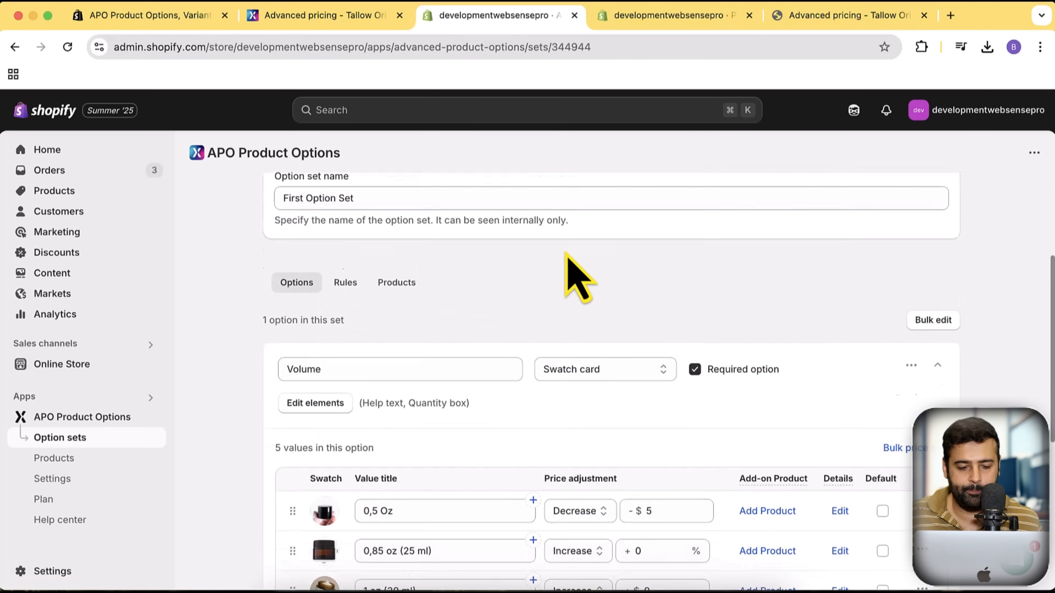
Inspect the 0,85 oz (25 ml) value's swatch image settings and check its swatch in the store preview against the demo product.
mouse_move(324, 310)
scroll(326, 310, "up", 1)
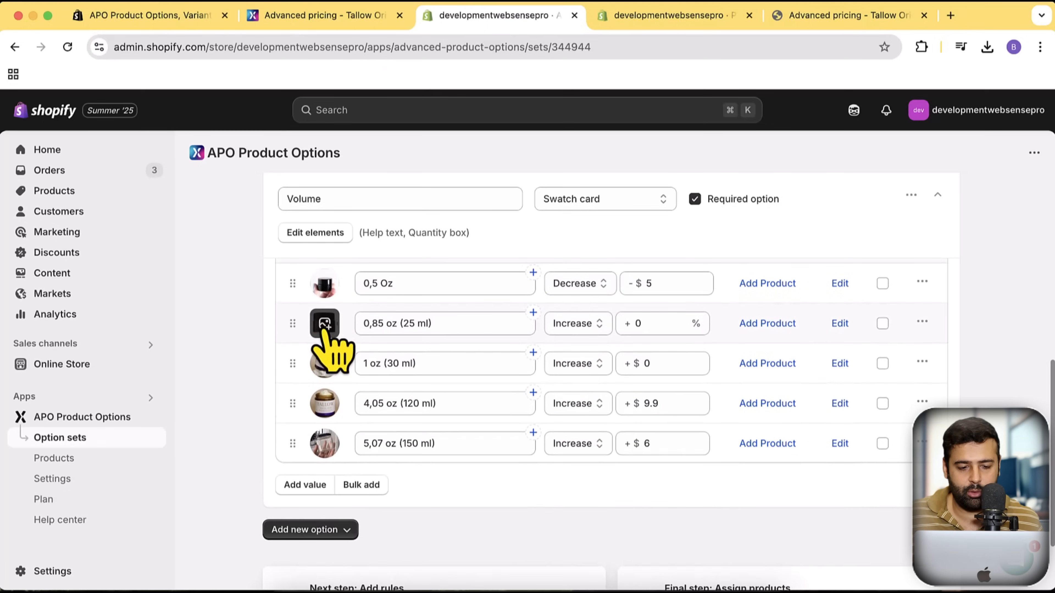
left_click(323, 328)
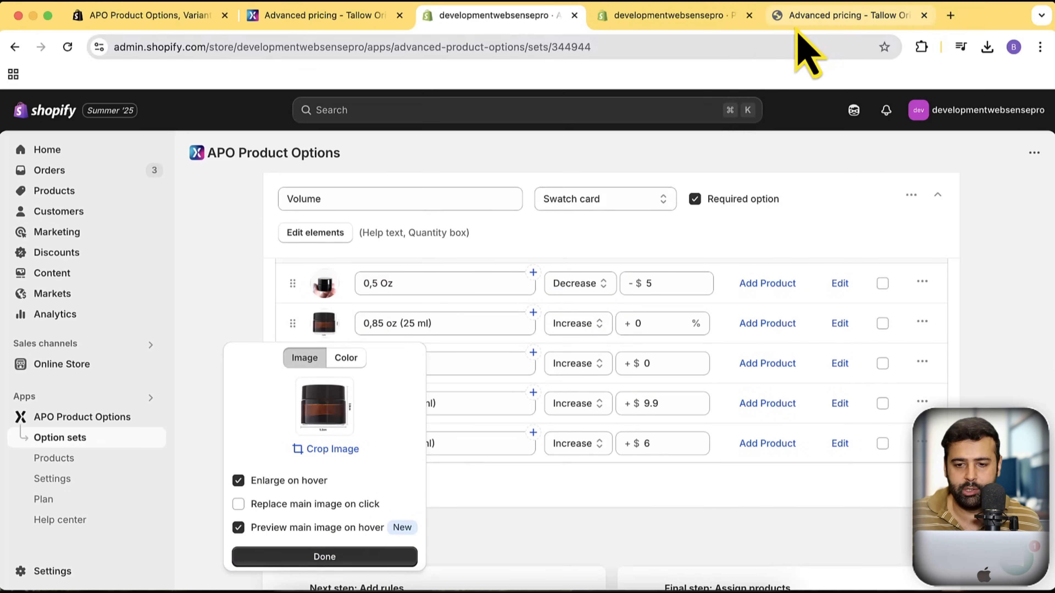
left_click(800, 18)
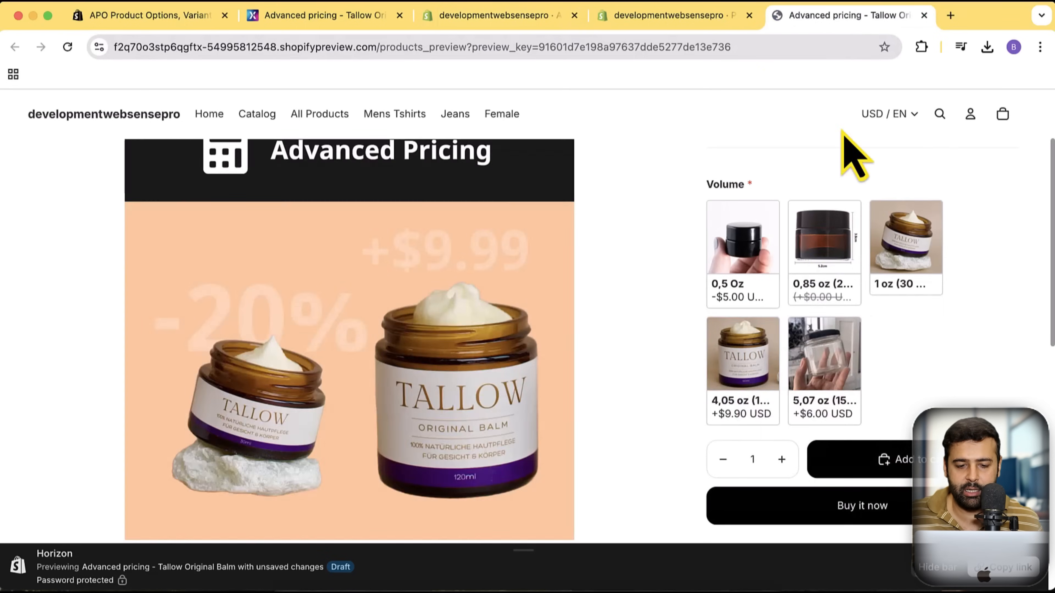
mouse_move(824, 238)
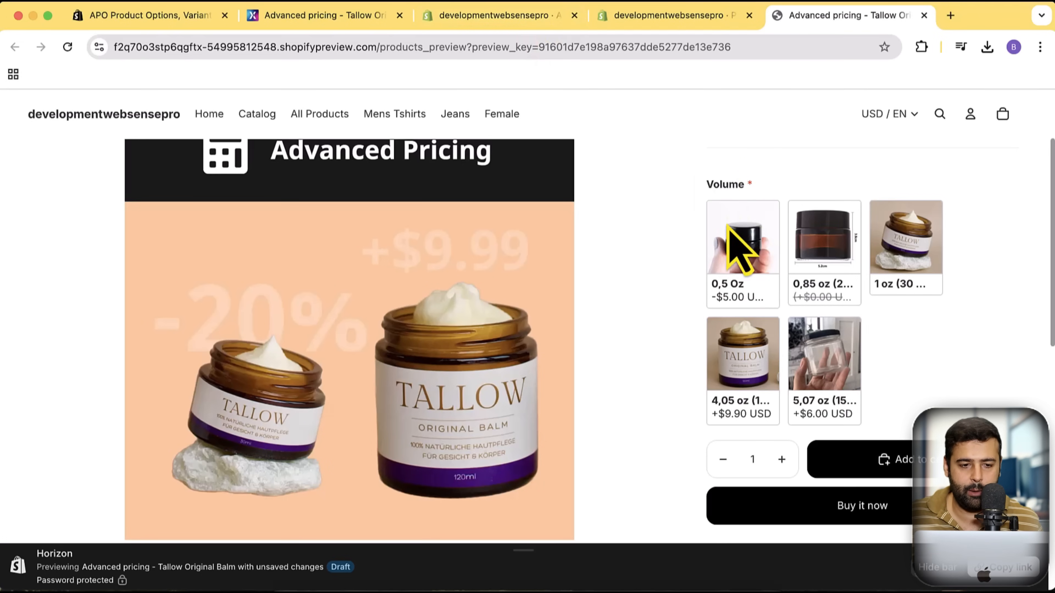
left_click(339, 16)
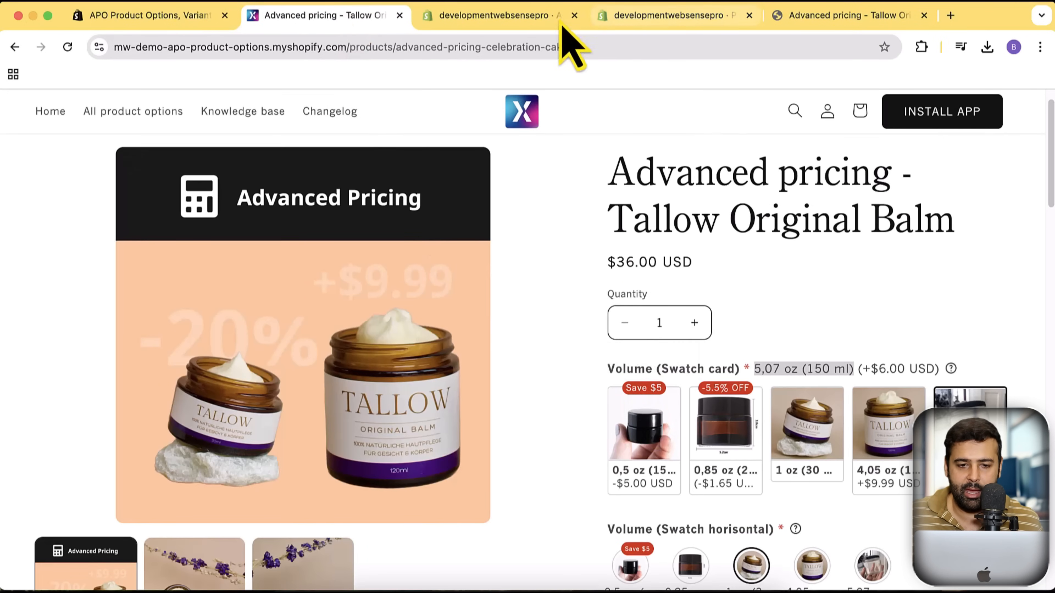
Add the Save $5 badge to the 0,5 Oz value, matching the badge on the demo product's swatch card.
left_click(514, 17)
left_click(972, 266)
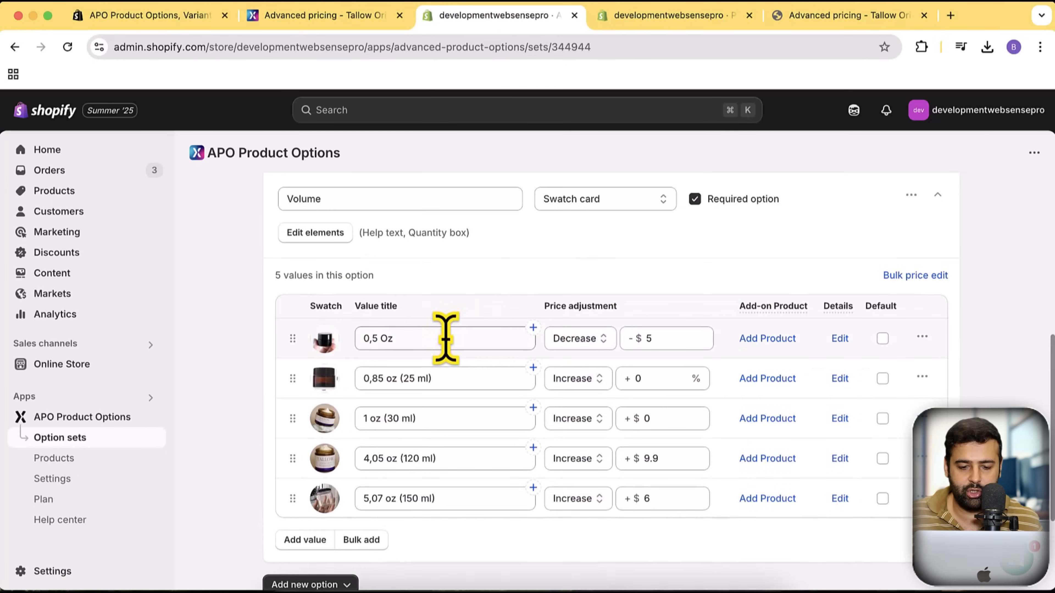
left_click(533, 328)
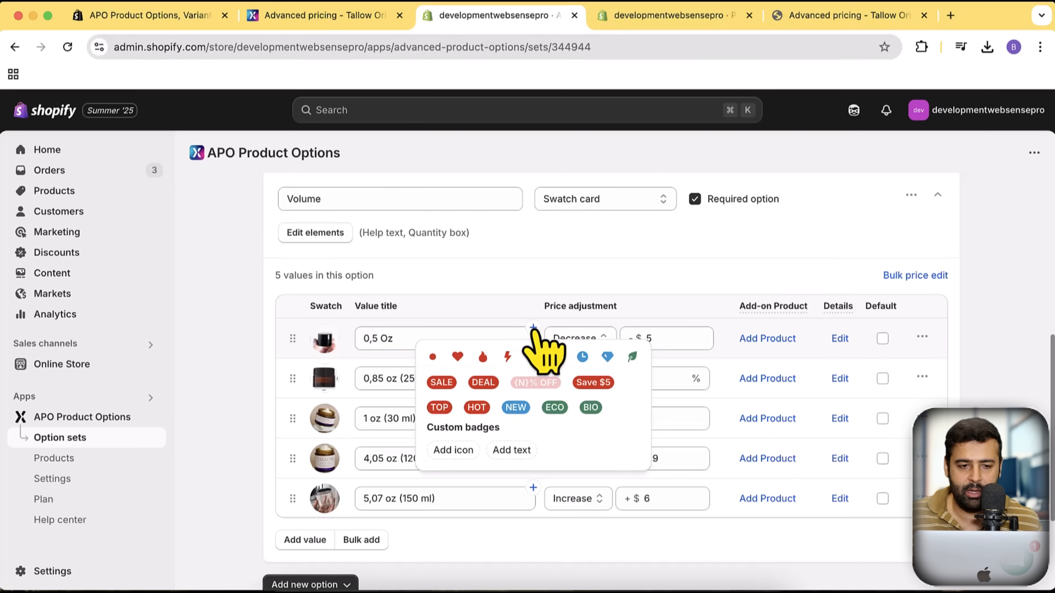
left_click(351, 17)
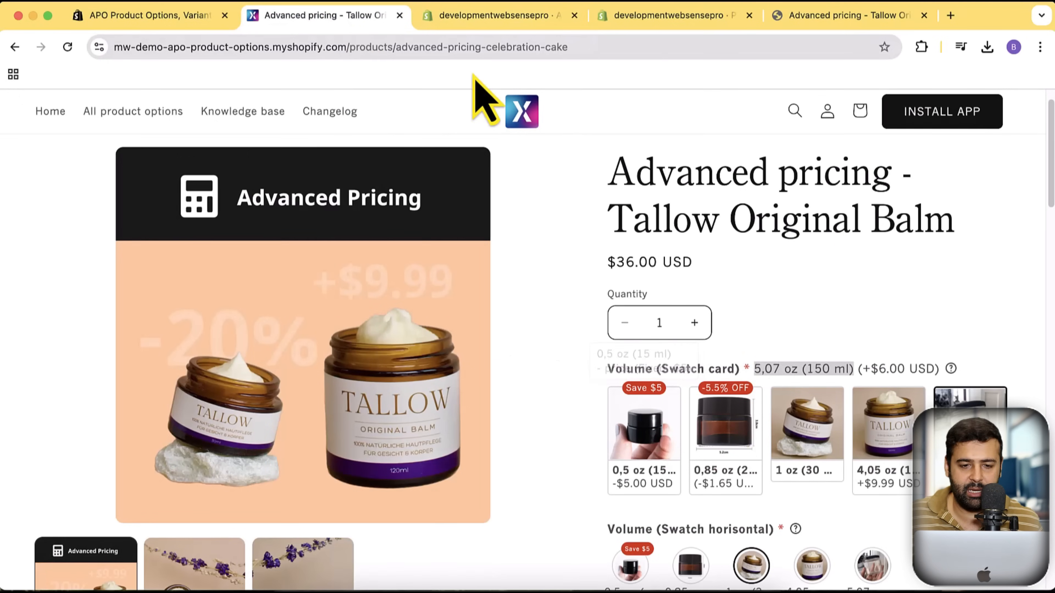
left_click(482, 16)
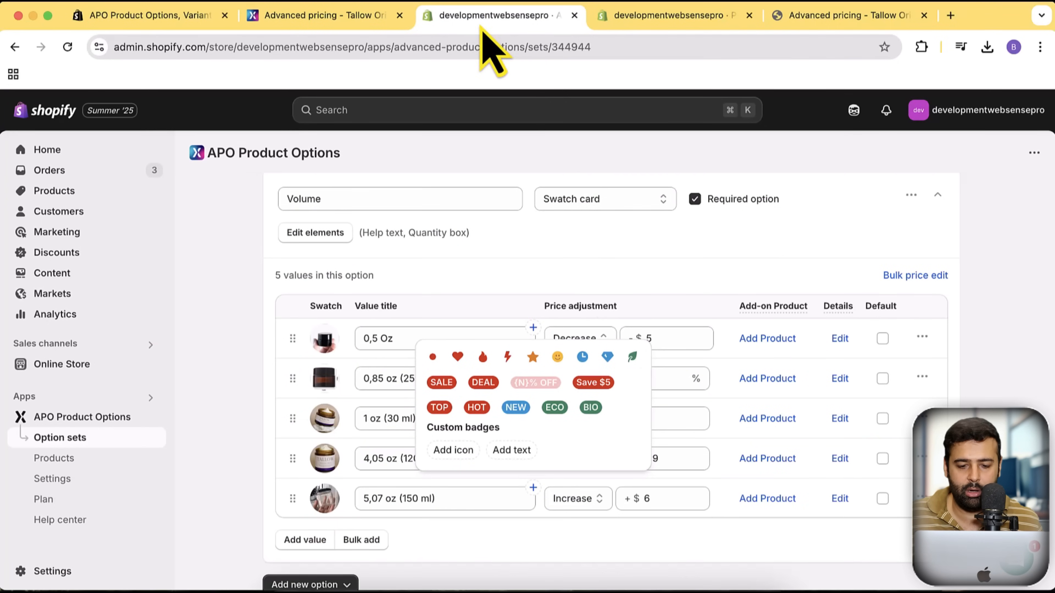
left_click(593, 382)
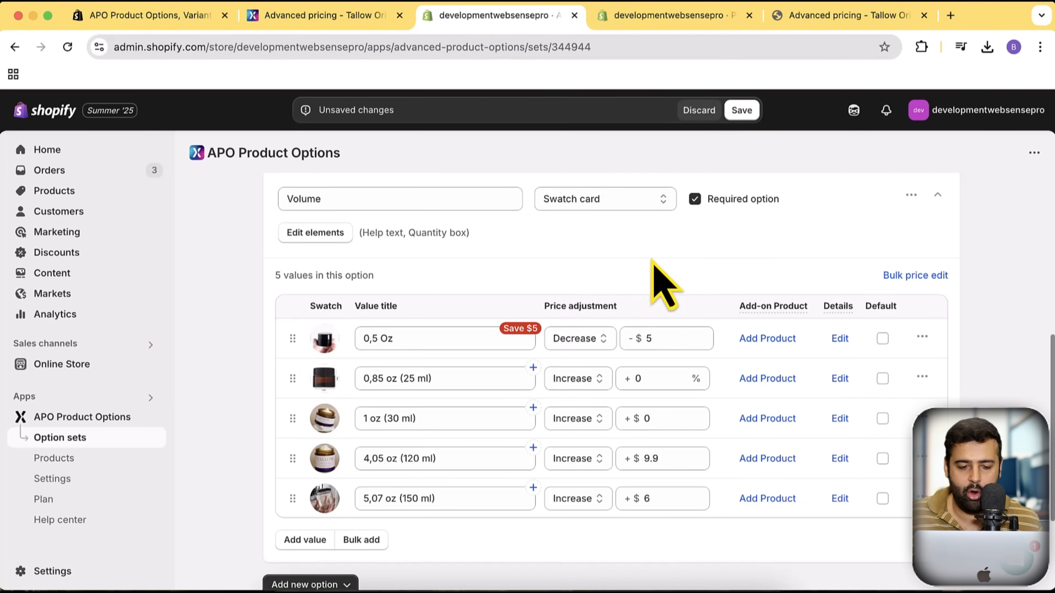
Check the demo product's badges and view the 0,5 Oz and 0,85 oz (25 ml) swatches in the store preview.
scroll(602, 333, "down", 1)
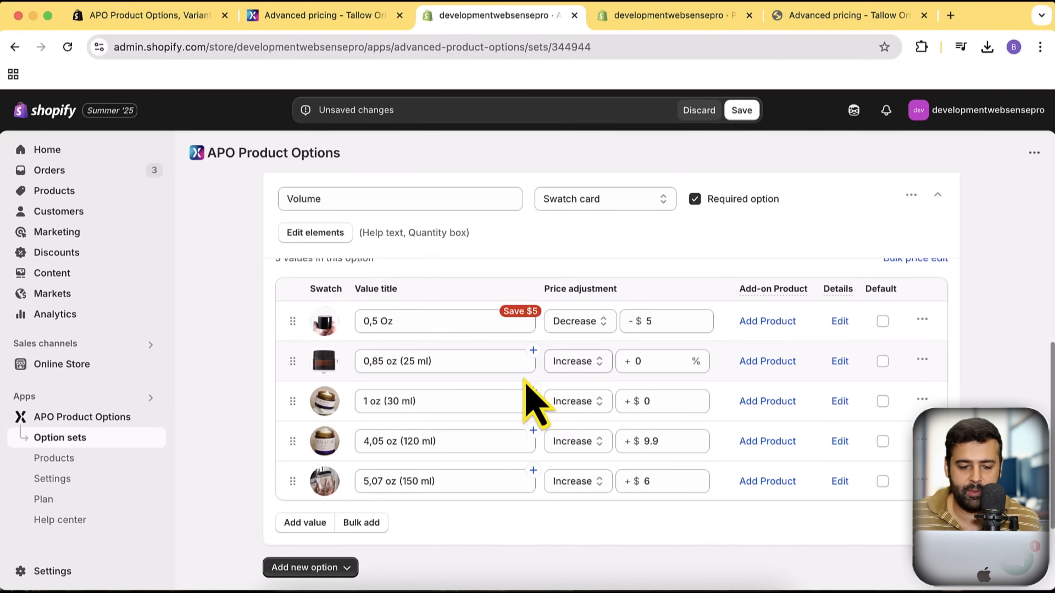
left_click(316, 19)
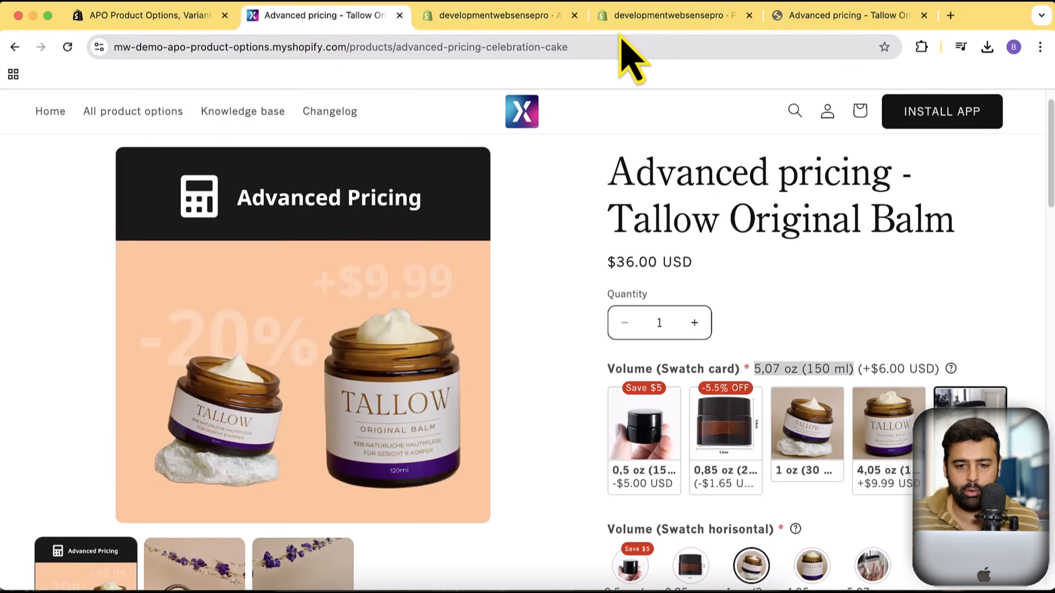
left_click(524, 16)
left_click(806, 17)
left_click(821, 259)
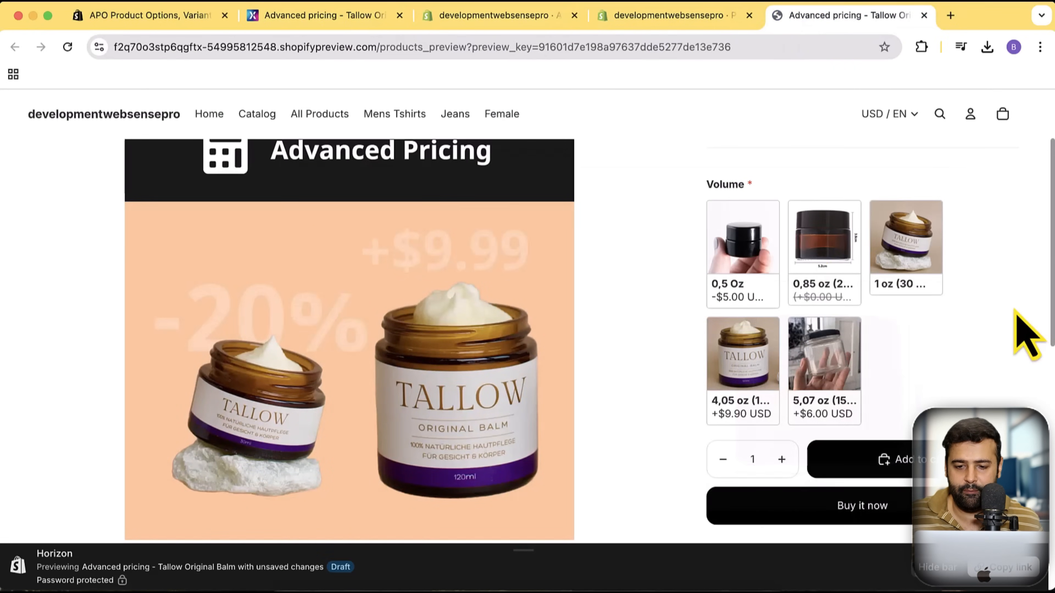
scroll(1015, 349, "up", 3)
left_click(744, 372)
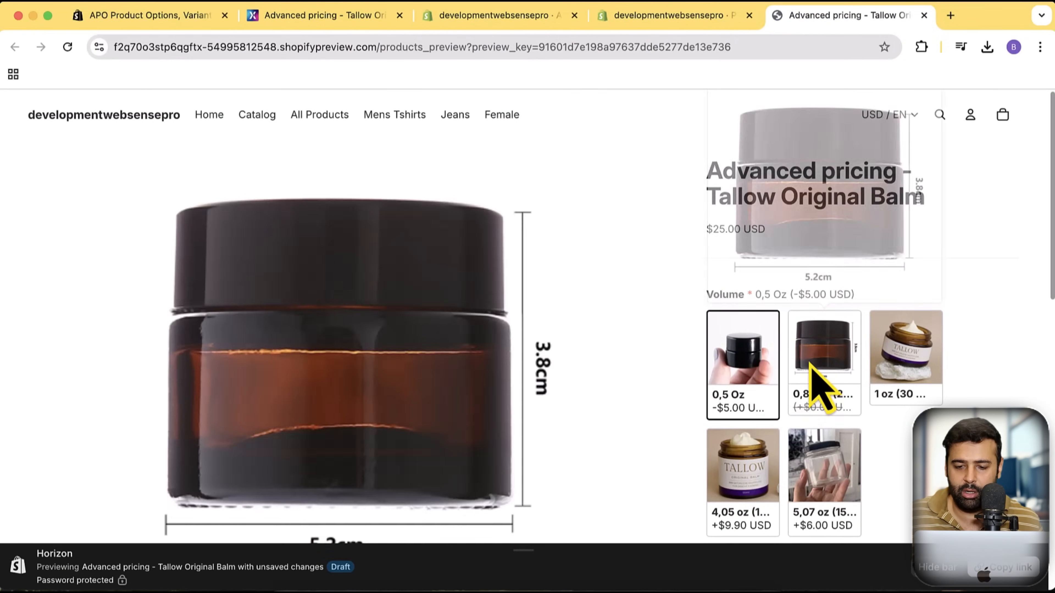
left_click(823, 336)
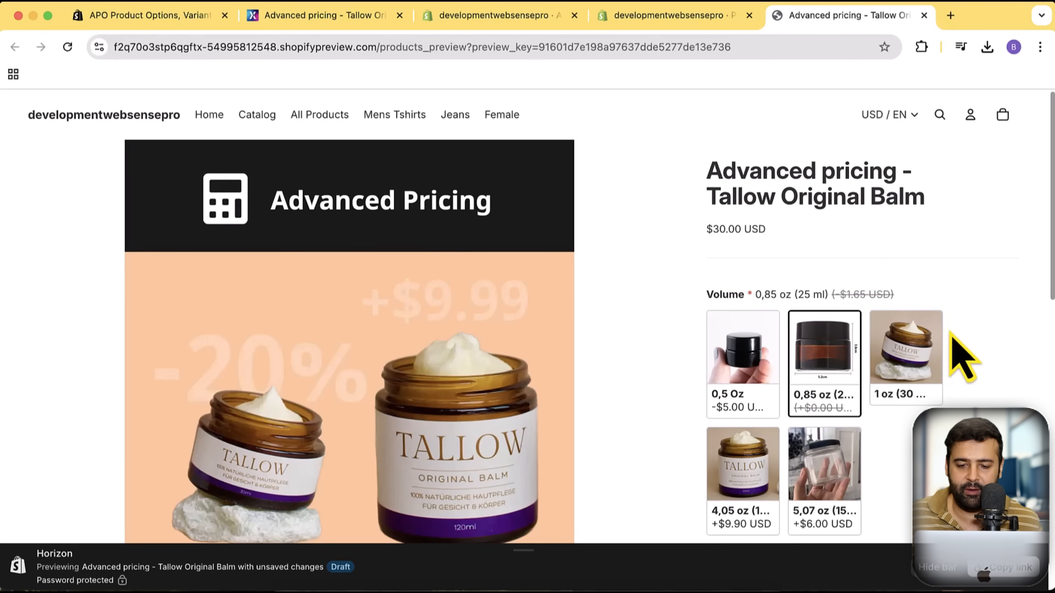
Add a custom text badge reading "Save -5.5%" to the 0,85 oz (25 ml) value and save the option set.
left_click(498, 16)
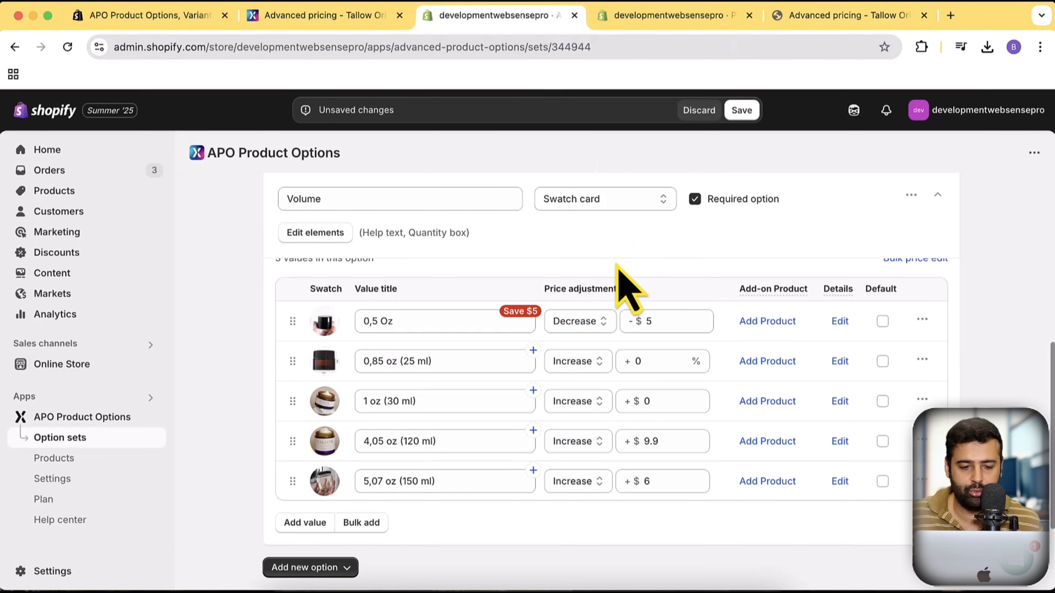
left_click(360, 18)
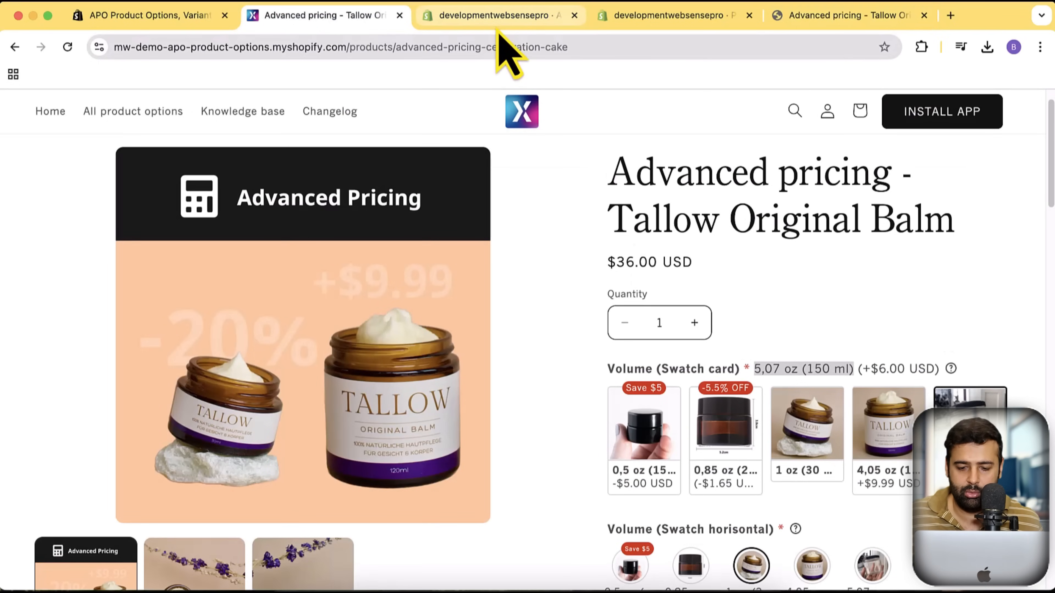
left_click(497, 26)
left_click(533, 351)
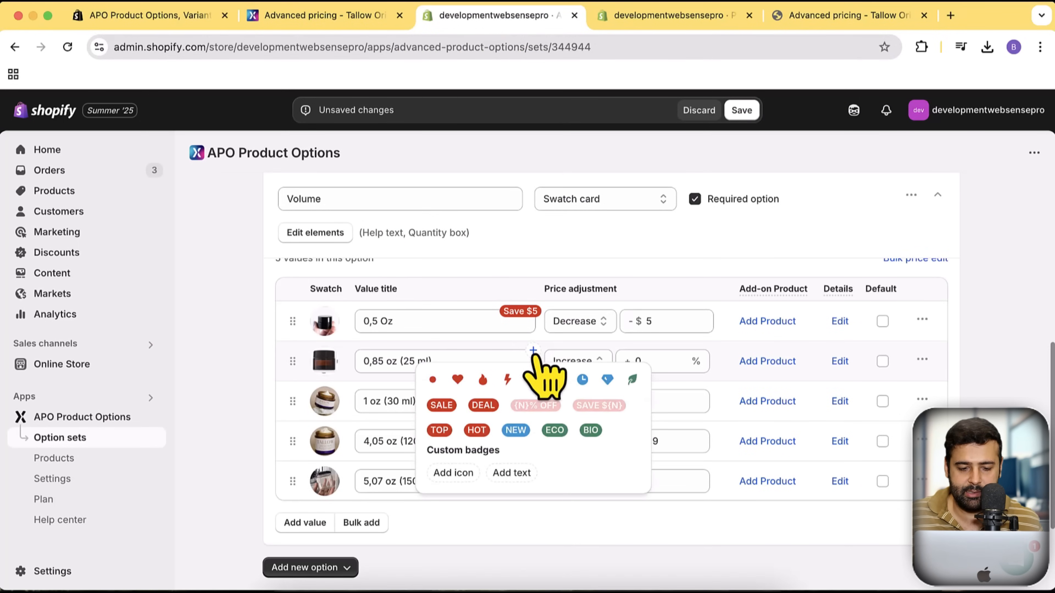
left_click(511, 473)
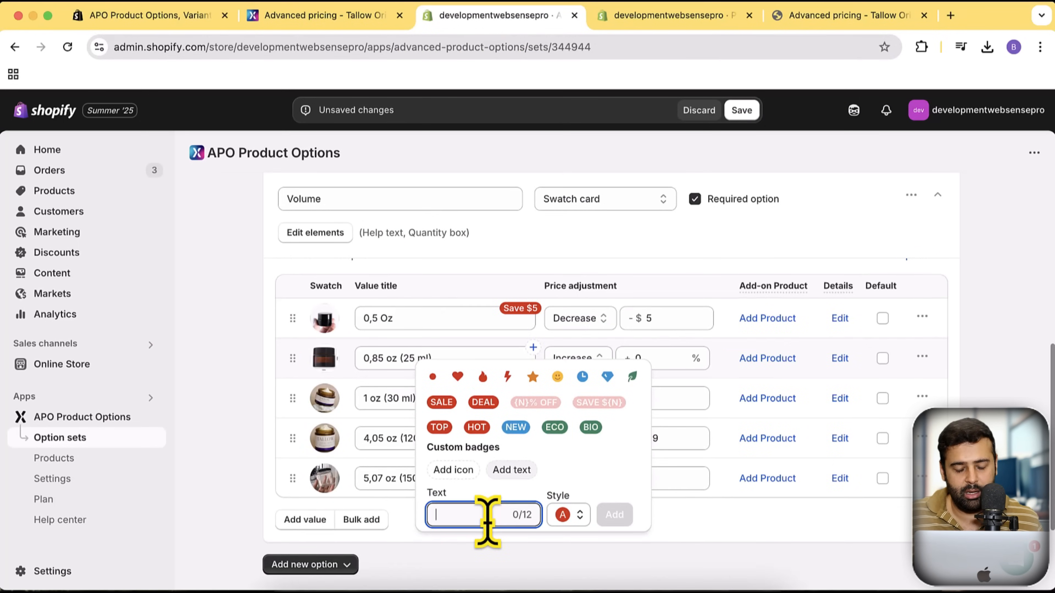
type("Save -5.5%")
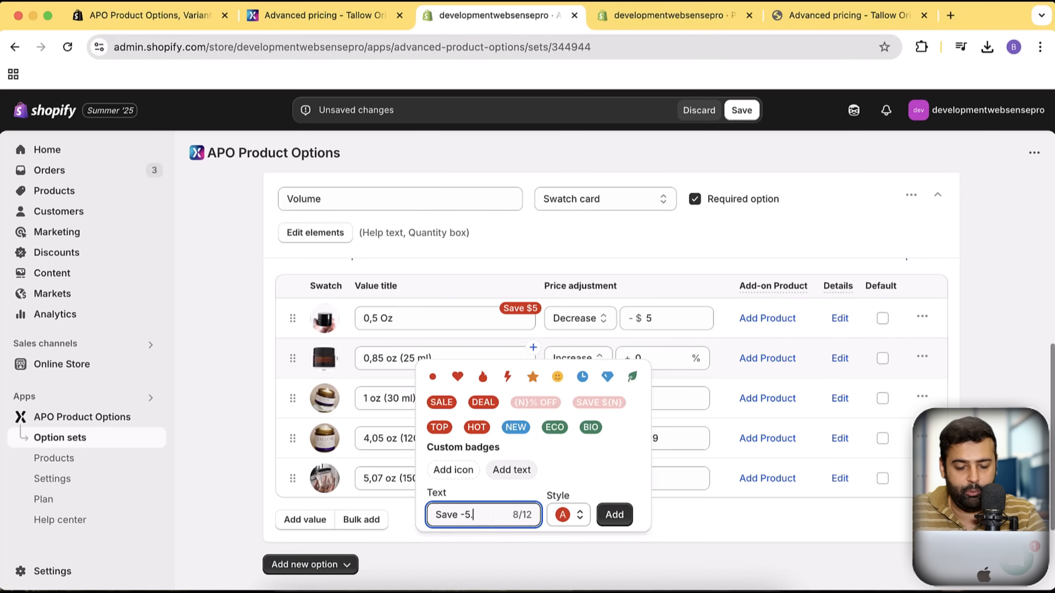
left_click(614, 514)
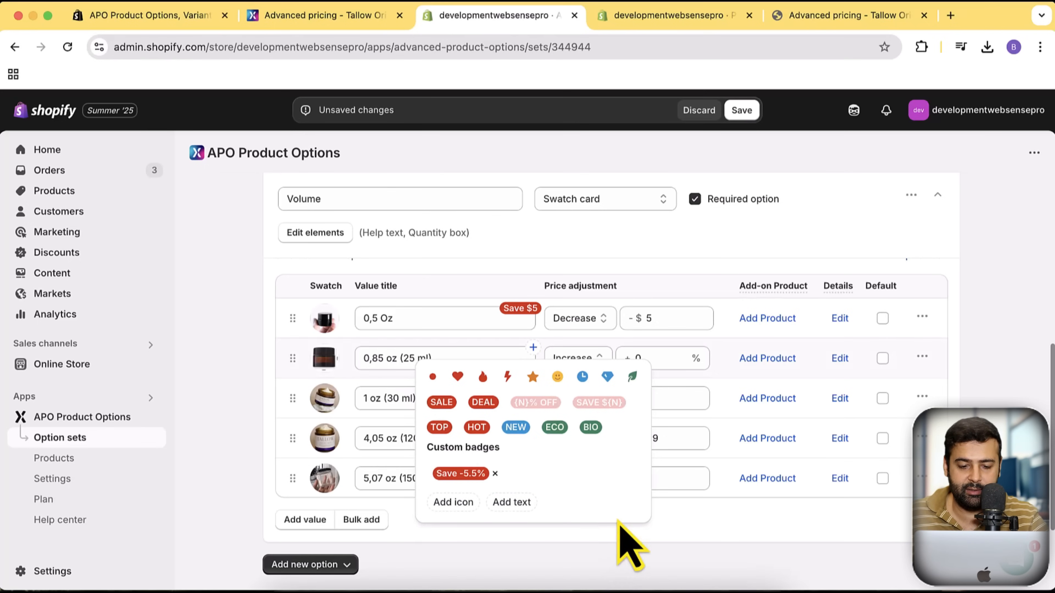
left_click(440, 476)
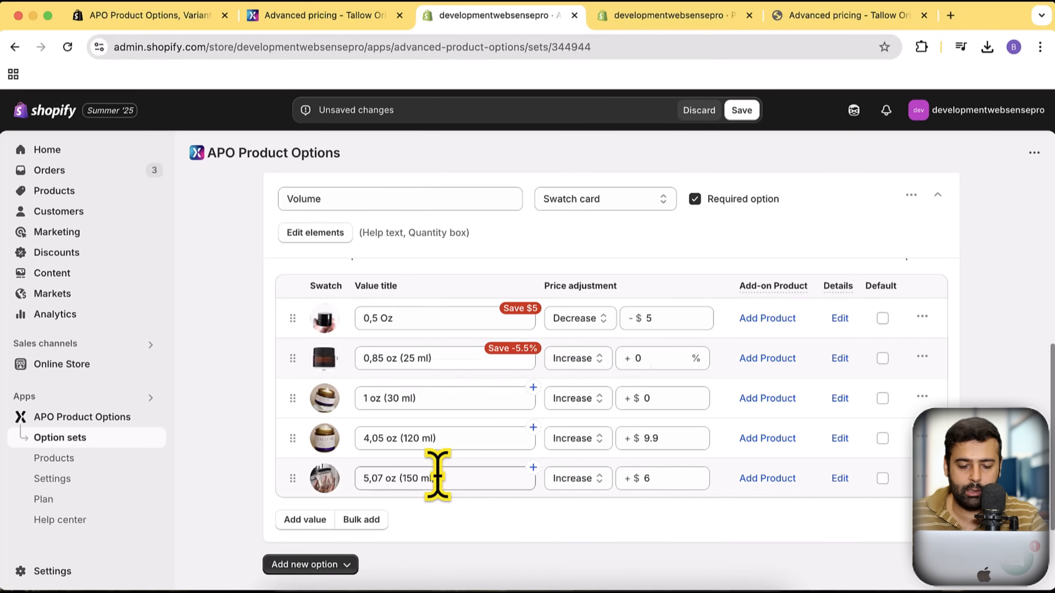
left_click(743, 117)
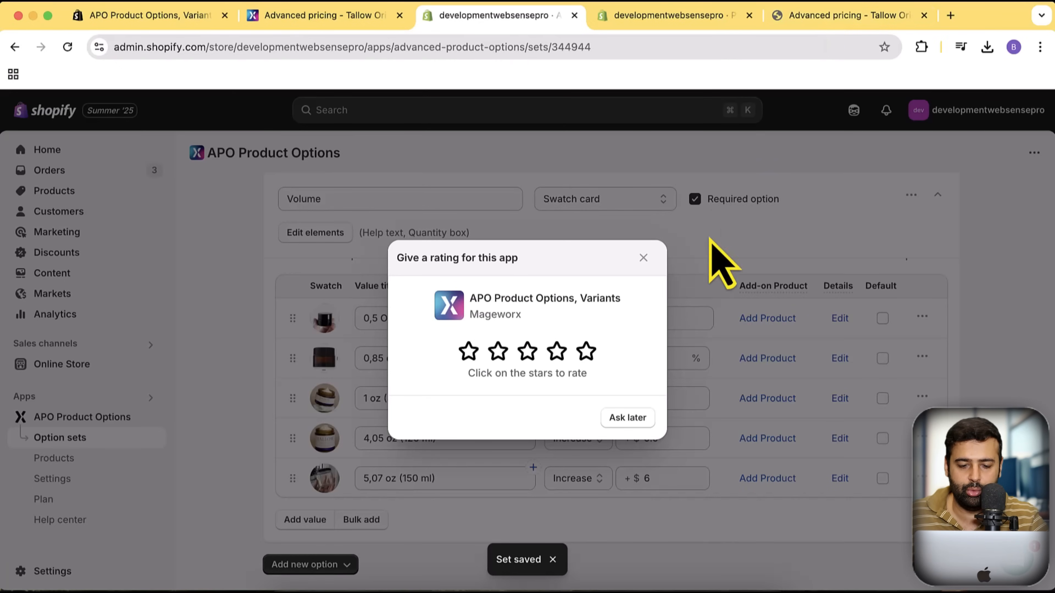
left_click(643, 257)
Reload the store preview and examine the badges on the Volume swatch cards.
left_click(803, 25)
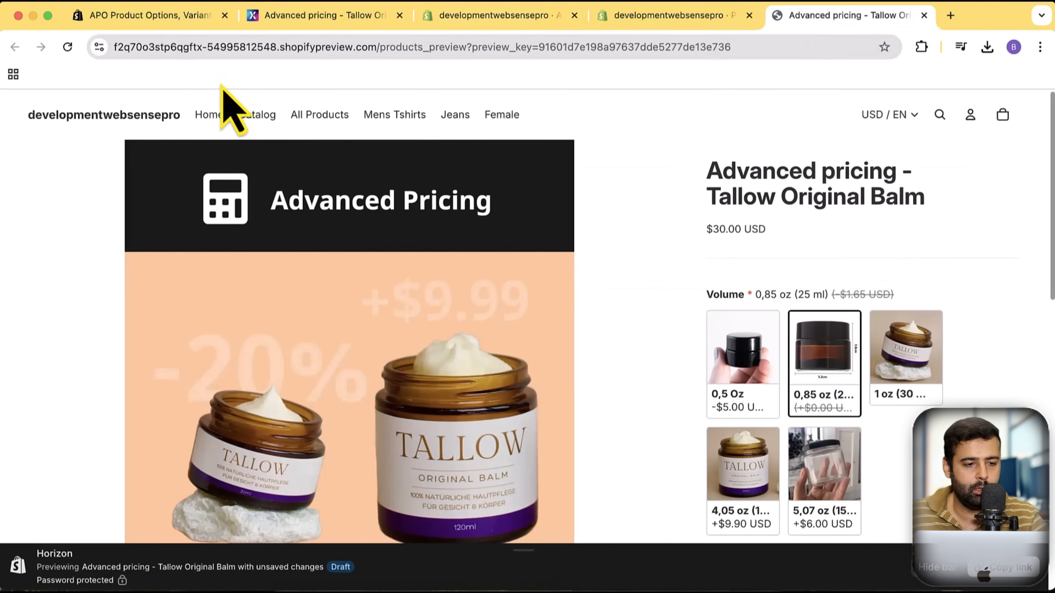
left_click(69, 47)
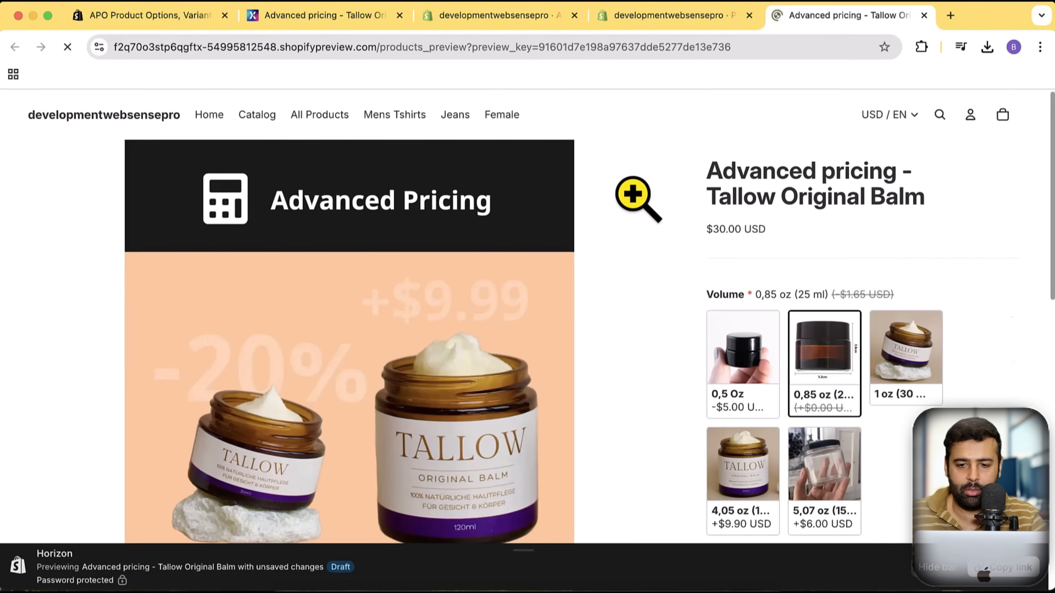
scroll(634, 199, "down", 2)
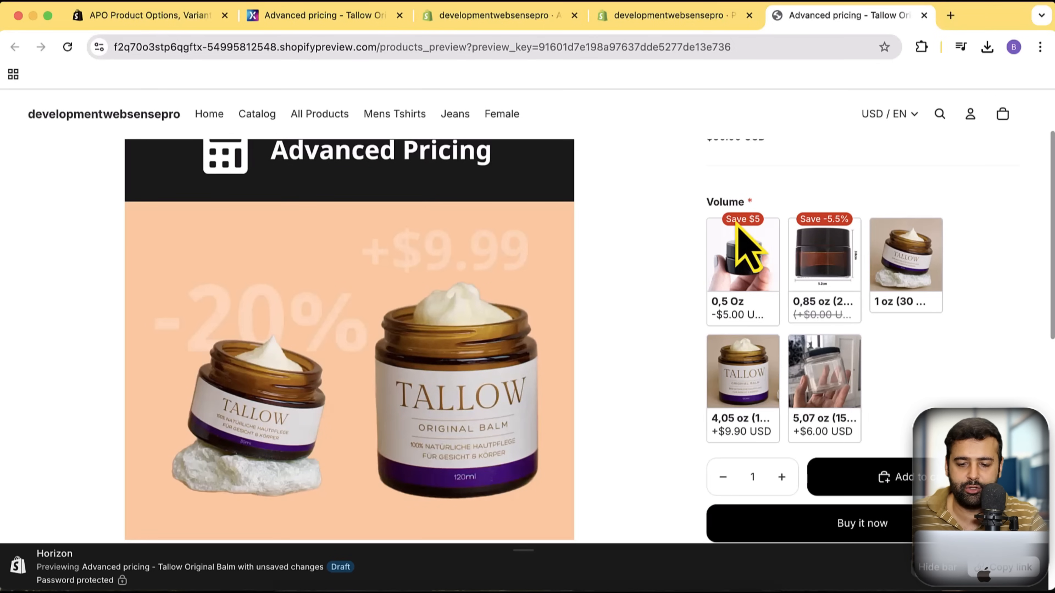
scroll(1005, 265, "down", 1)
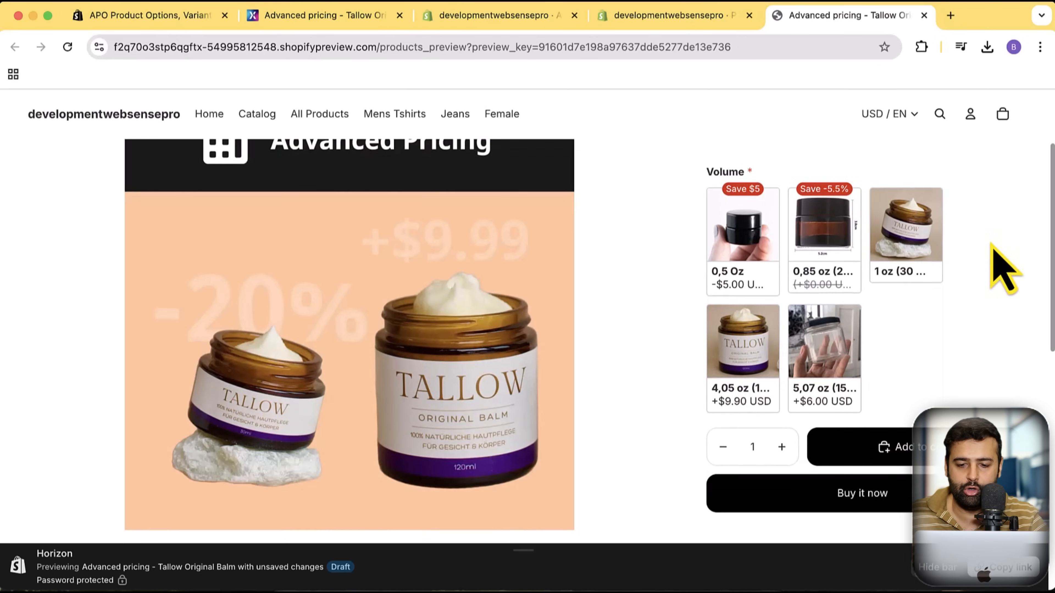
scroll(1006, 268, "up", 3)
scroll(1005, 268, "down", 3)
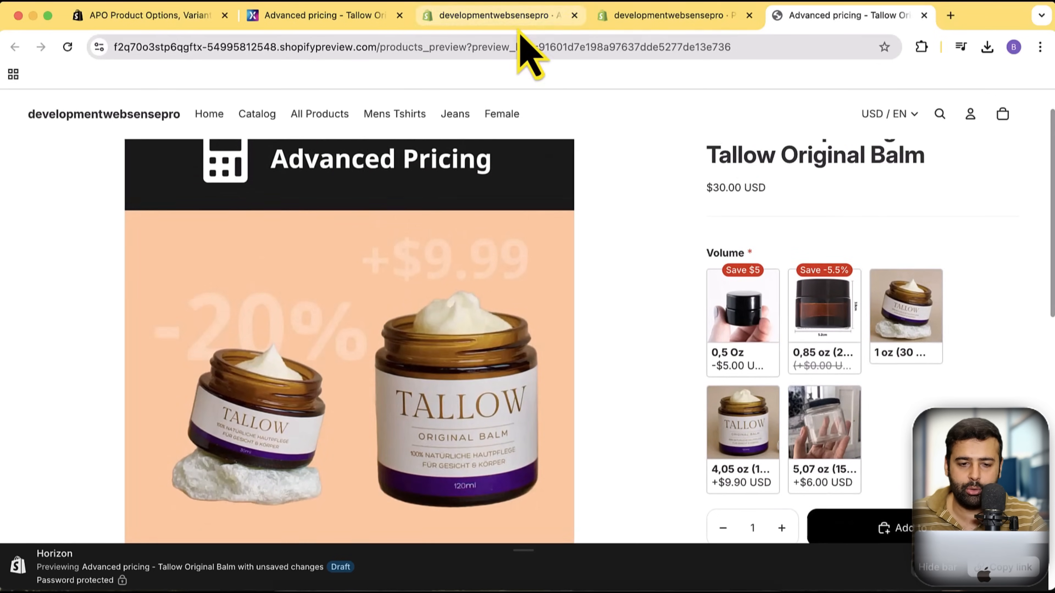
Add a new Checkbox option below the Volume option in the option set.
left_click(517, 16)
scroll(942, 249, "down", 5)
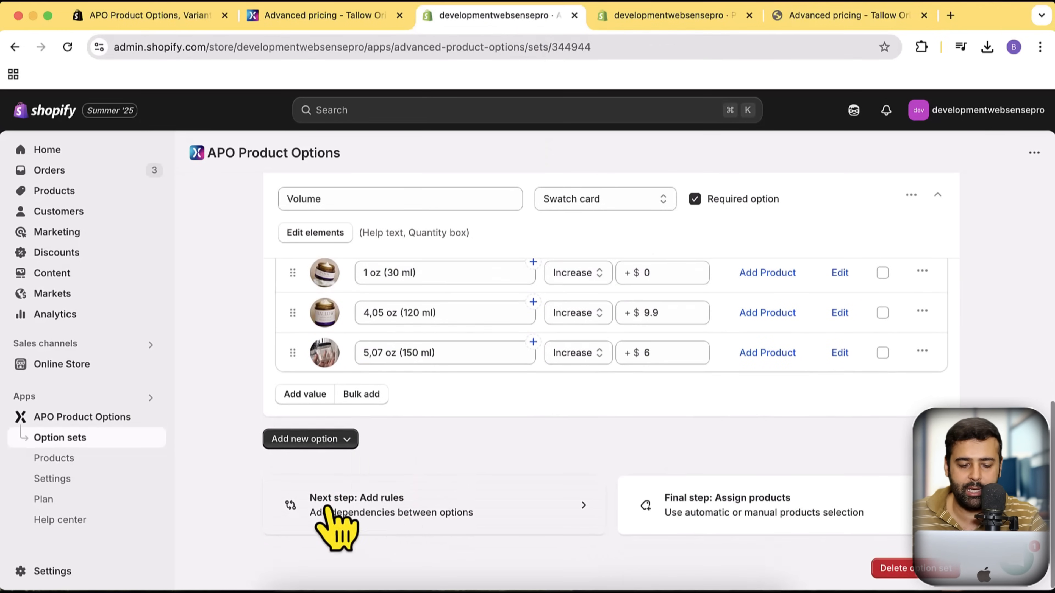
scroll(657, 449, "up", 4)
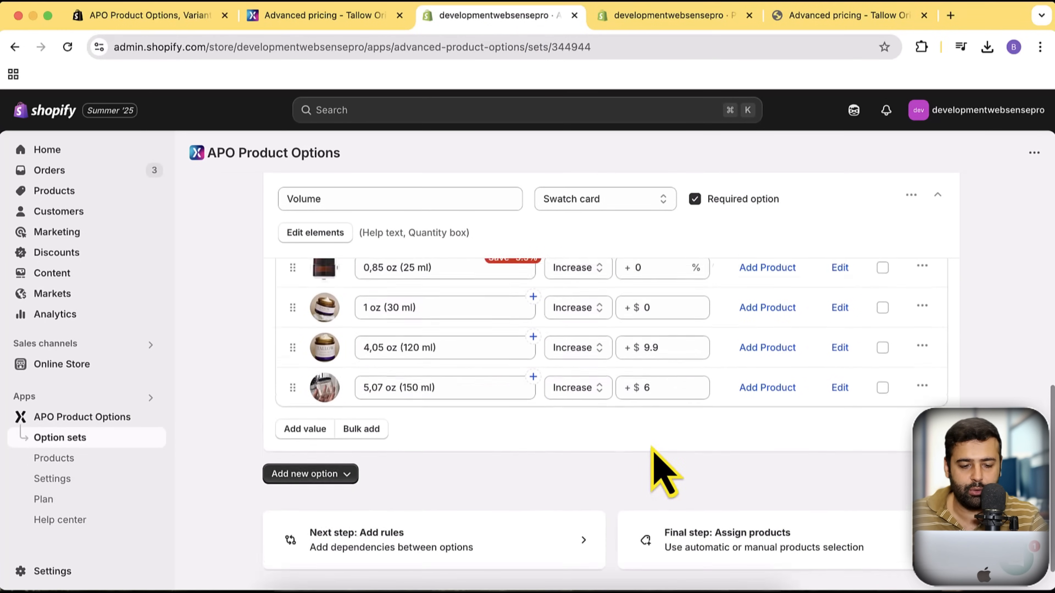
scroll(959, 289, "down", 3)
left_click(305, 453)
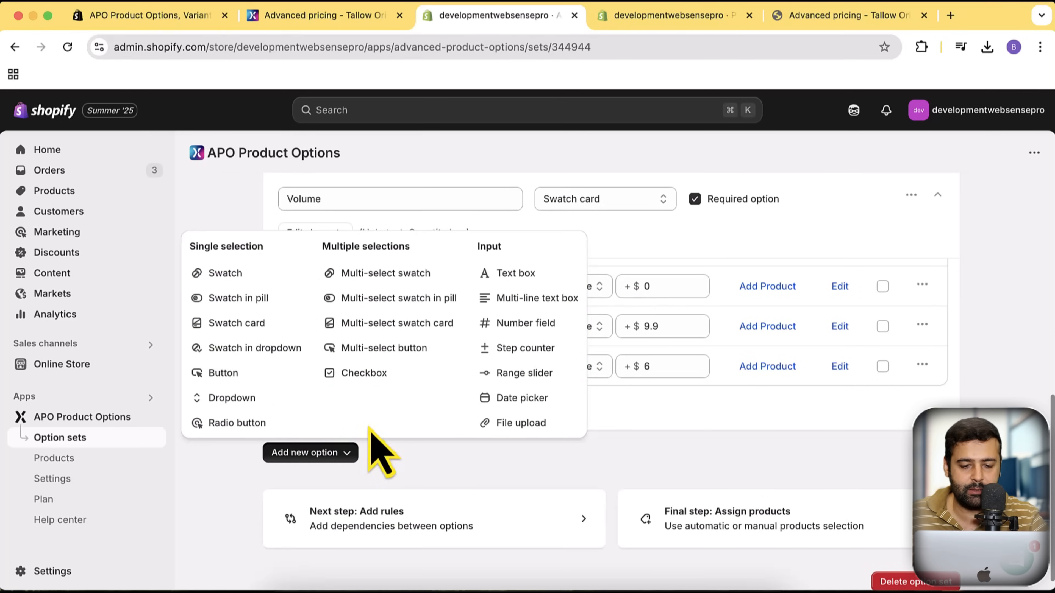
left_click(364, 373)
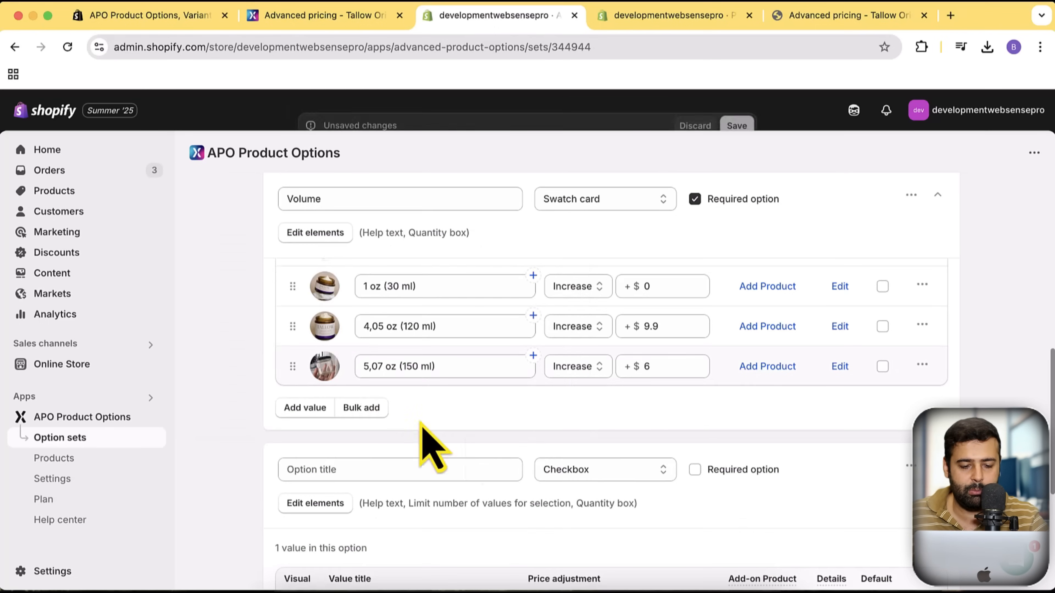
Make the checkbox option required with Enable Swatch as both its option title and value title, and save the set.
scroll(590, 373, "down", 4)
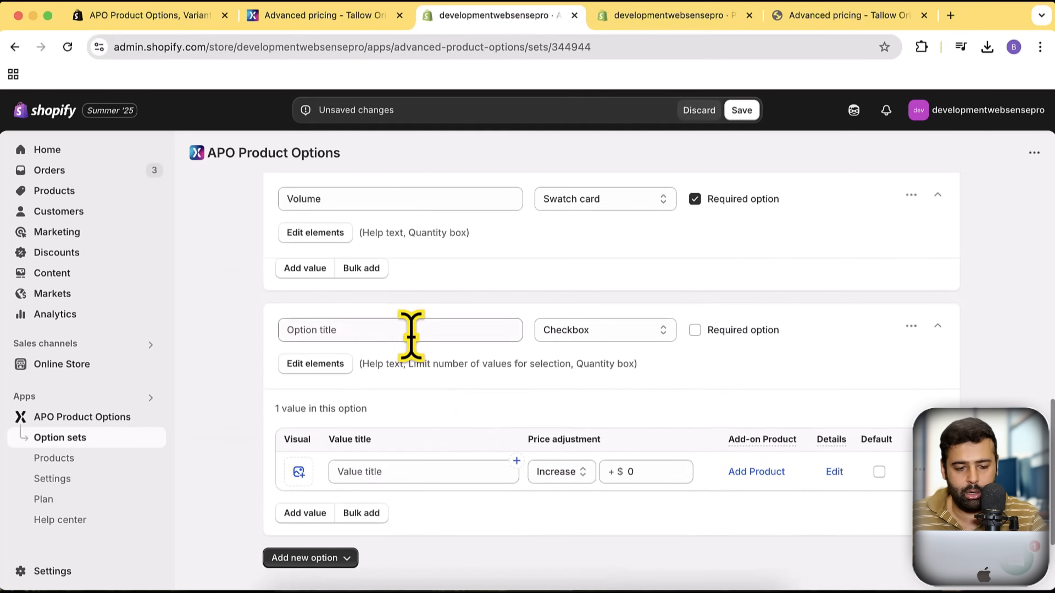
left_click(412, 331)
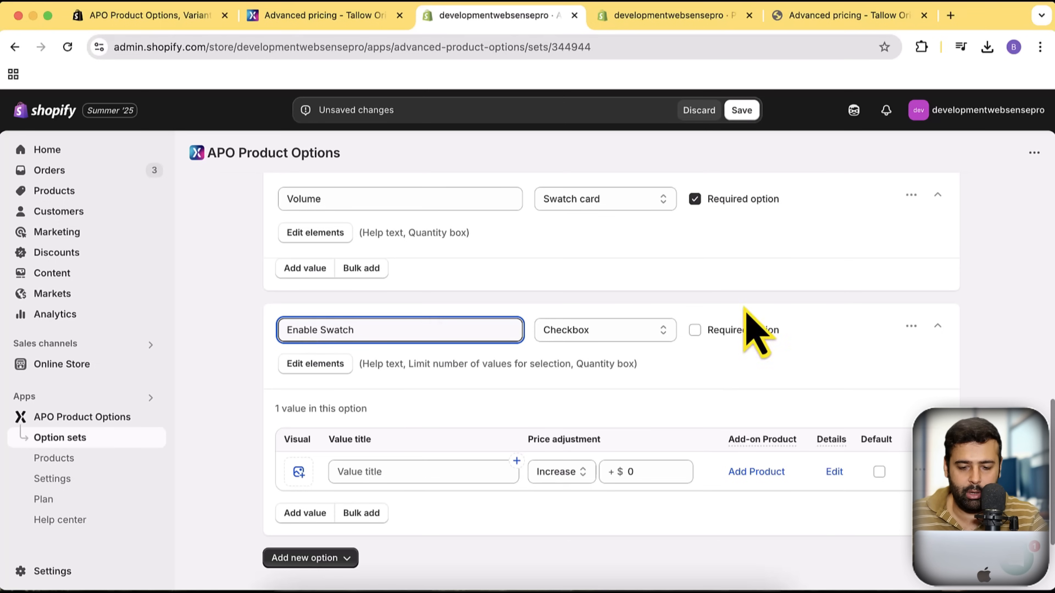
scroll(663, 326, "down", 1)
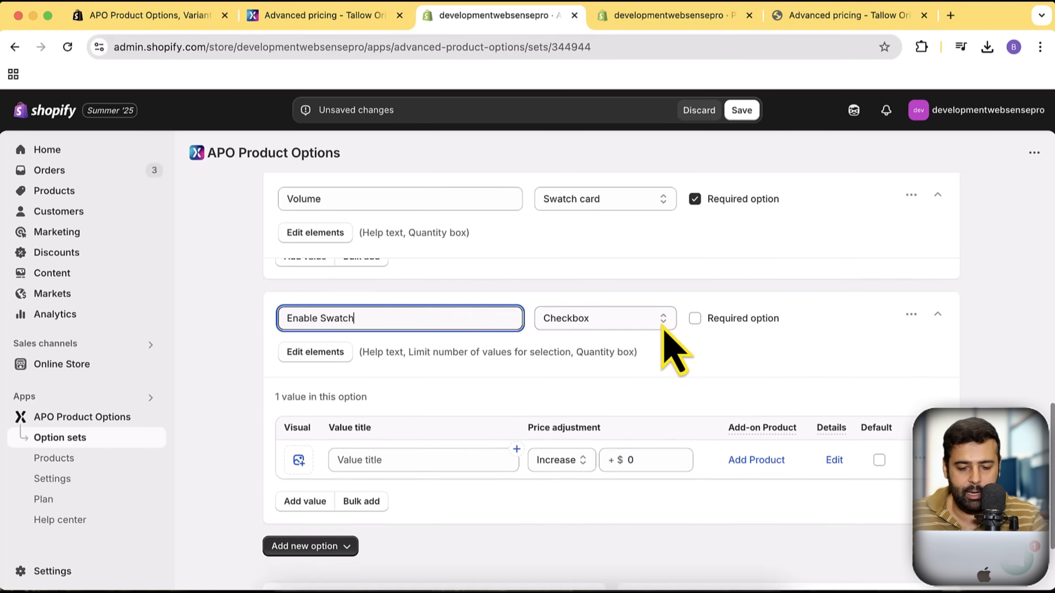
left_click(695, 318)
scroll(754, 303, "down", 1)
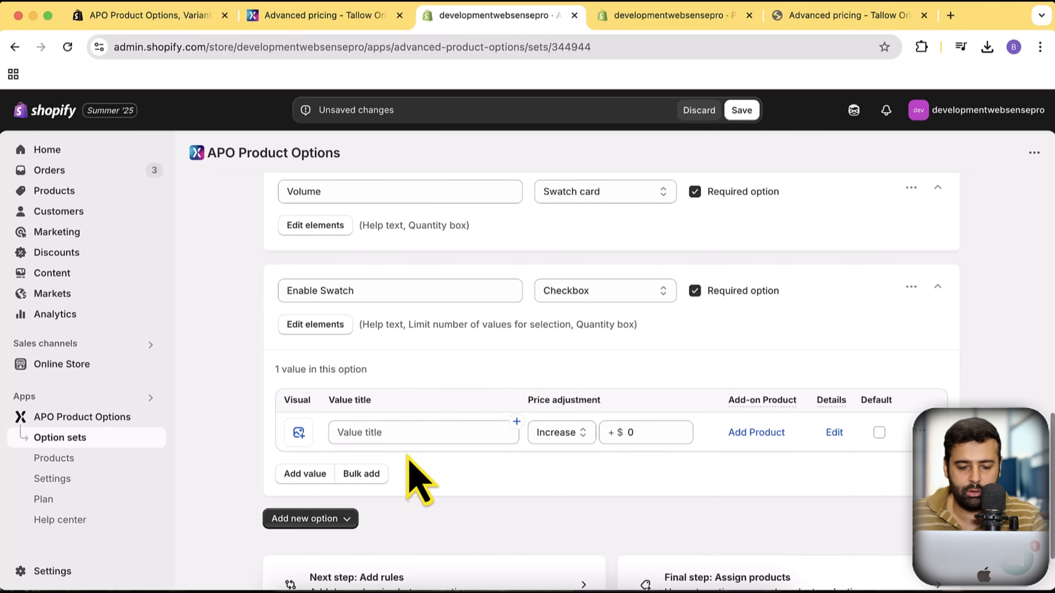
left_click(408, 432)
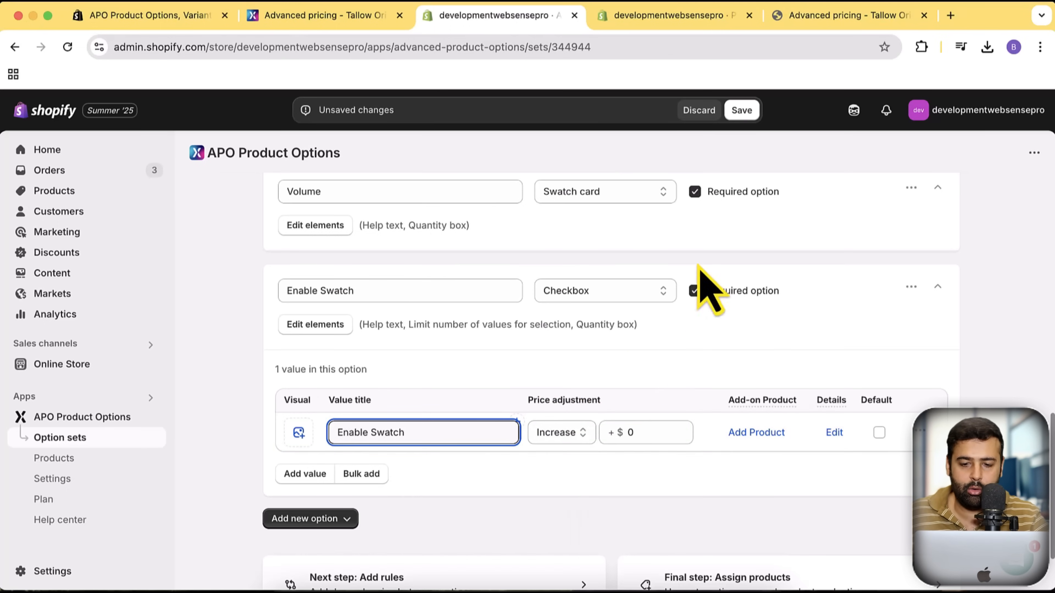
left_click(742, 110)
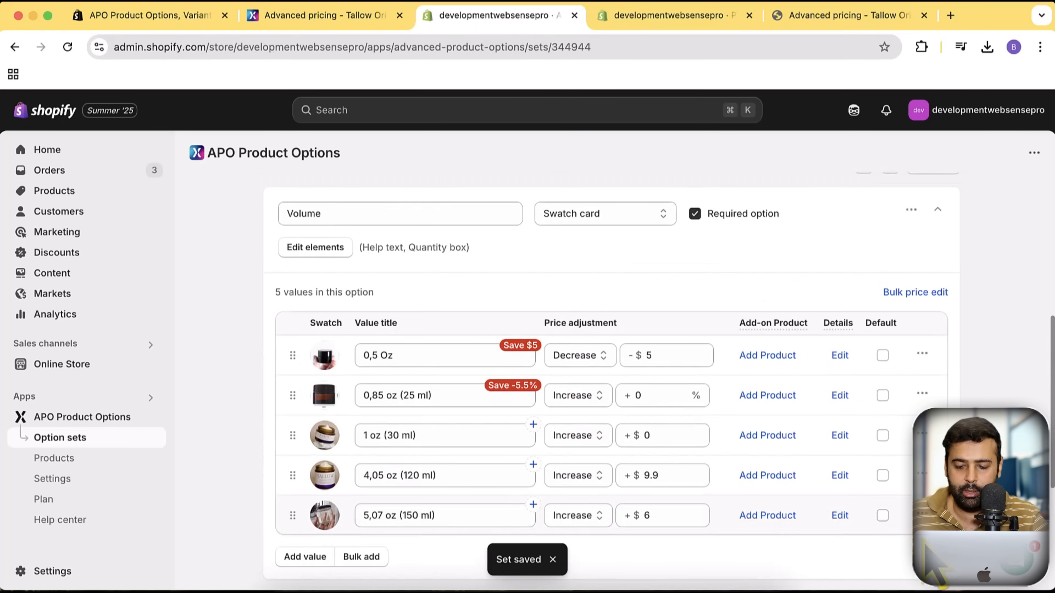
Collapse the options, reorder them so Enable Swatch comes before Volume, and save the set.
left_click(938, 210)
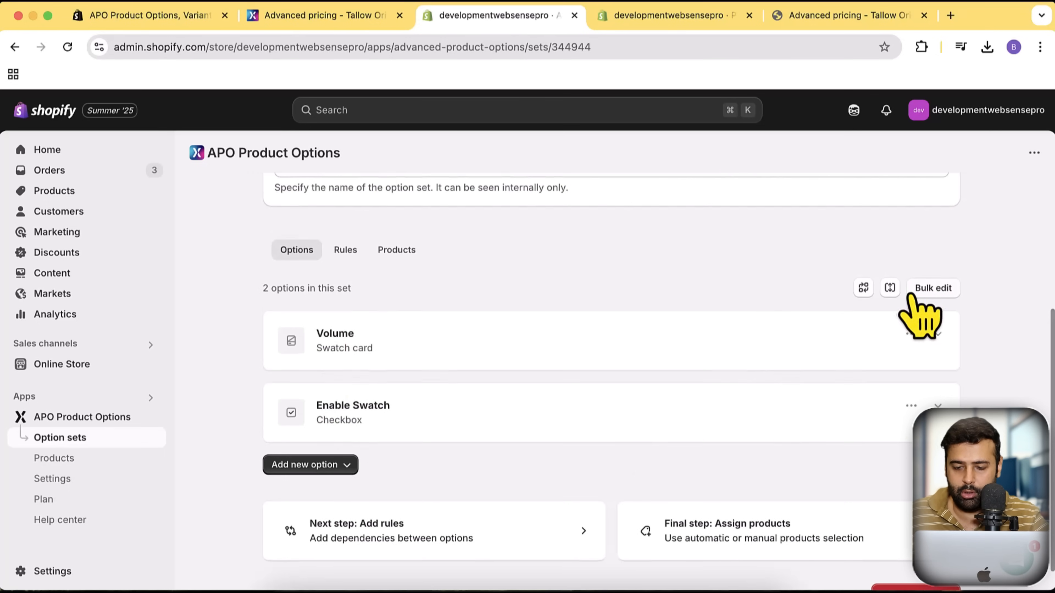
left_click(864, 288)
left_click_drag(938, 398, 942, 353)
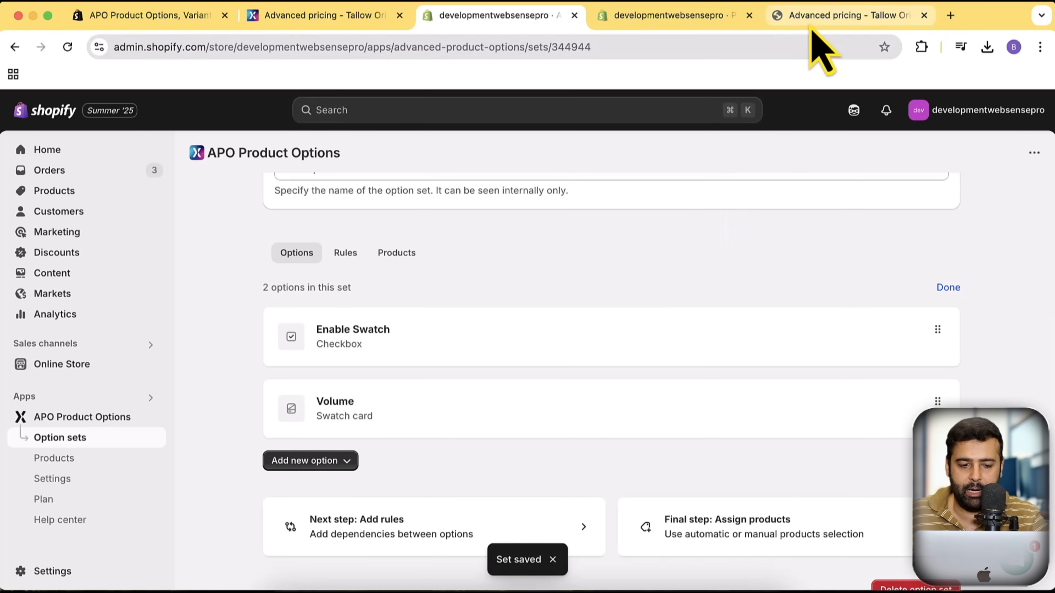
Reload the store preview, test the Enable Swatch checkbox, and compare with the demo store's Tallow Original Balm page.
left_click(814, 15)
left_click(67, 46)
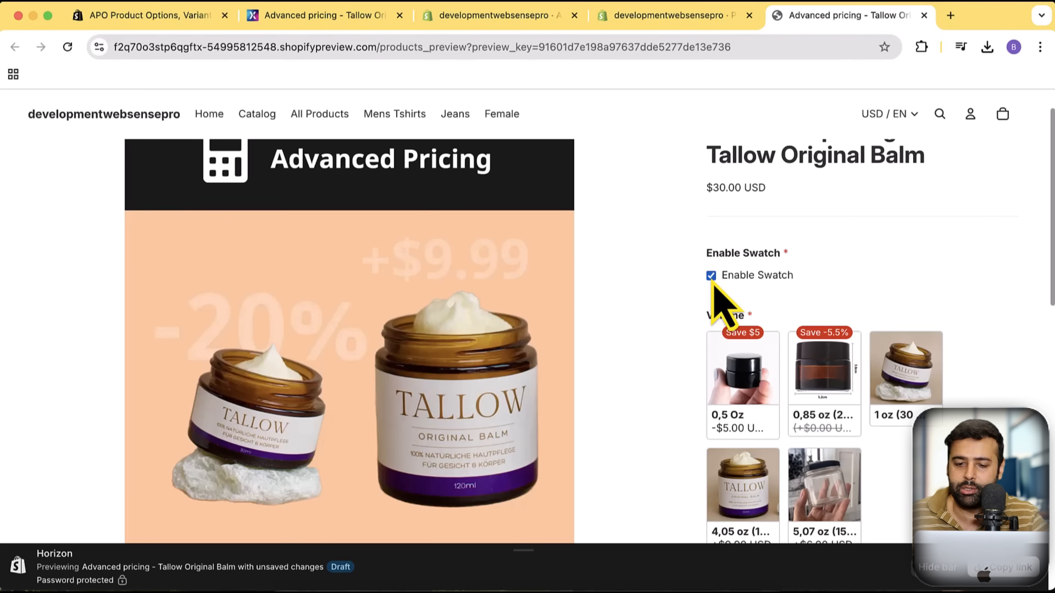
left_click(711, 276)
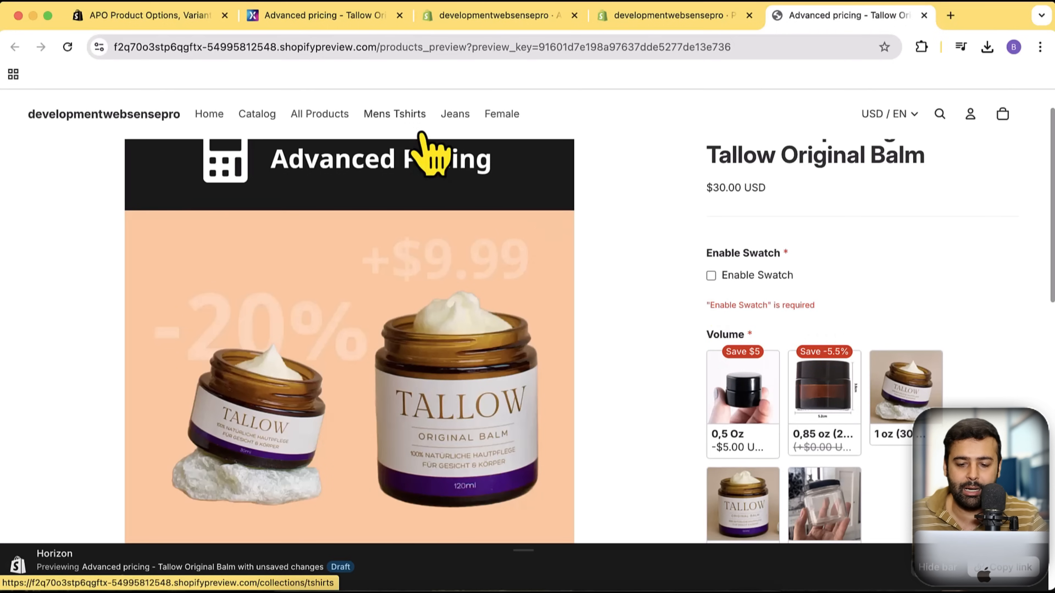
left_click(357, 17)
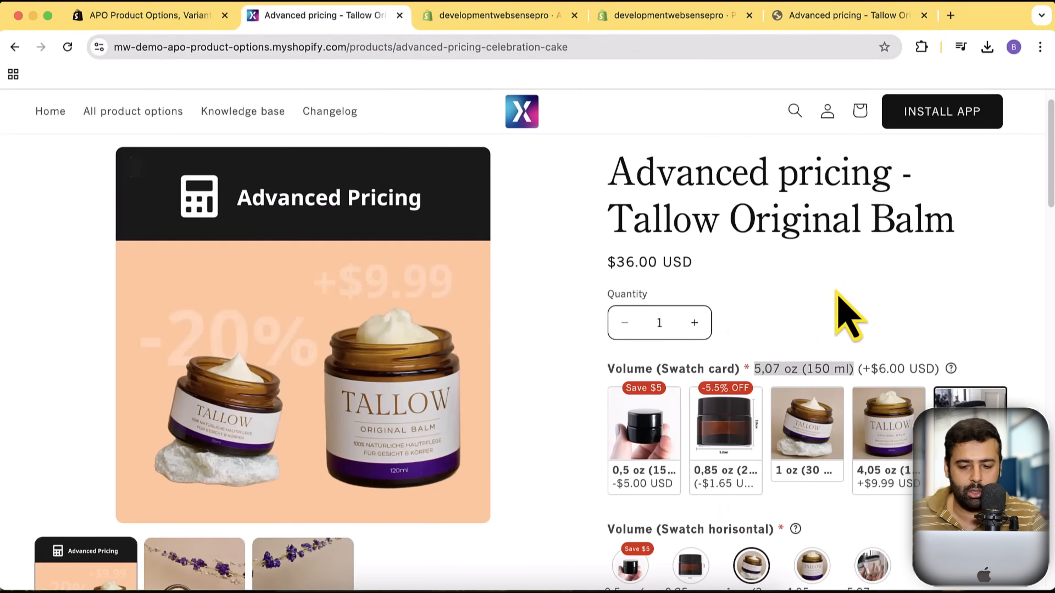
Return to the option set in the Shopify admin and add a new rule titled Enable Swatches.
left_click(508, 17)
scroll(836, 235, "down", 1)
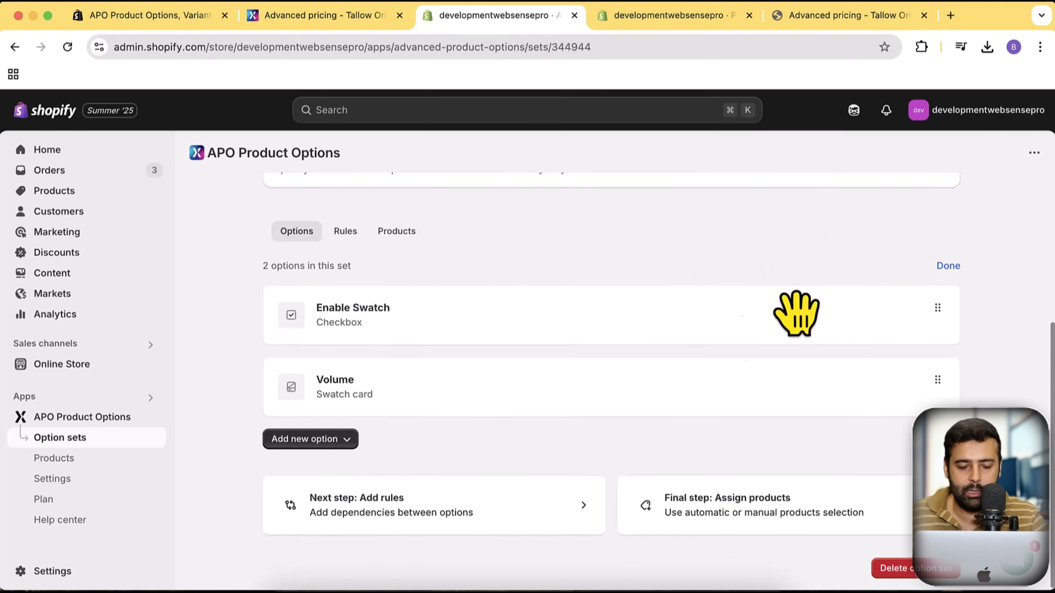
left_click(370, 508)
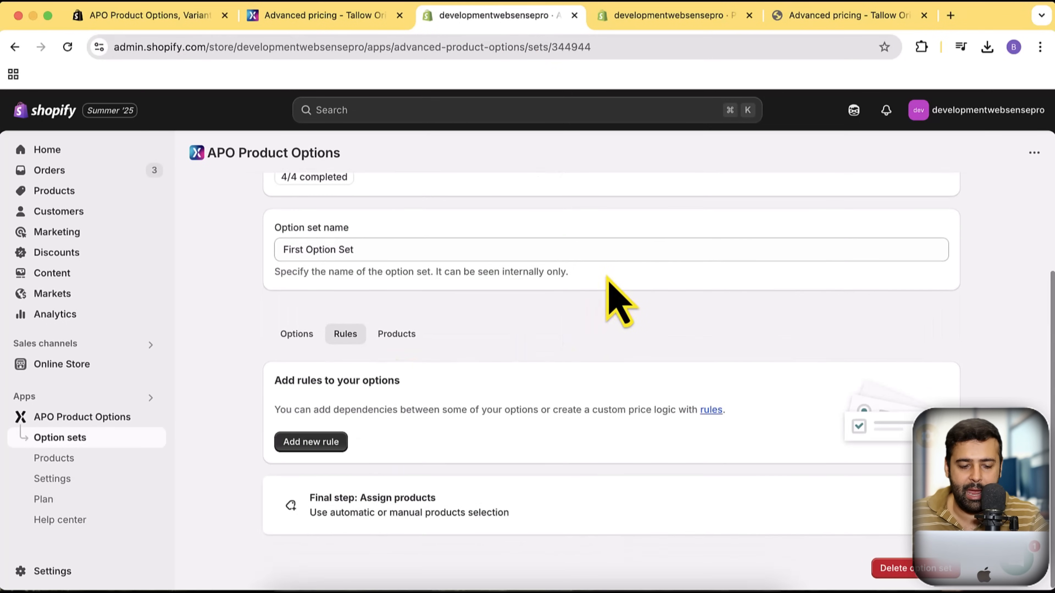
left_click(312, 443)
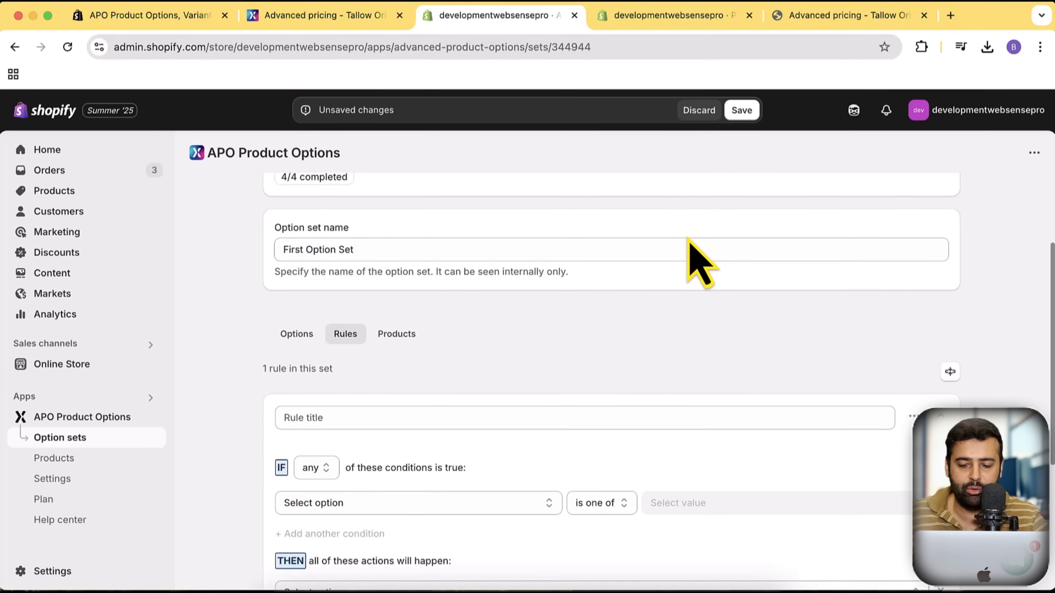
scroll(701, 262, "down", 3)
left_click(474, 288)
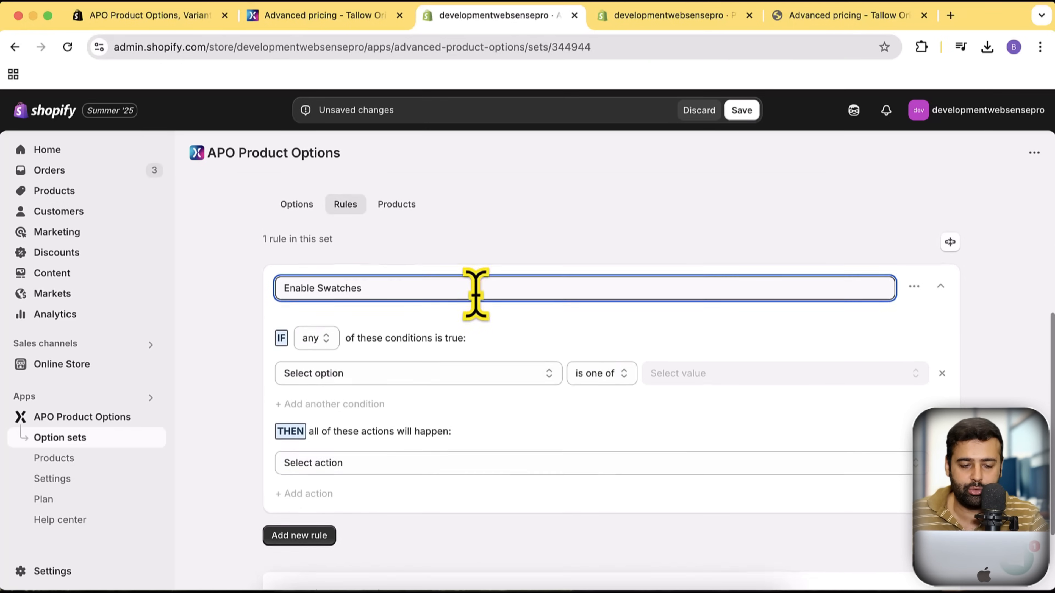
Set the rule's condition to the Enable Swatch option being one of all its values.
scroll(416, 333, "down", 1)
left_click(355, 351)
left_click(356, 370)
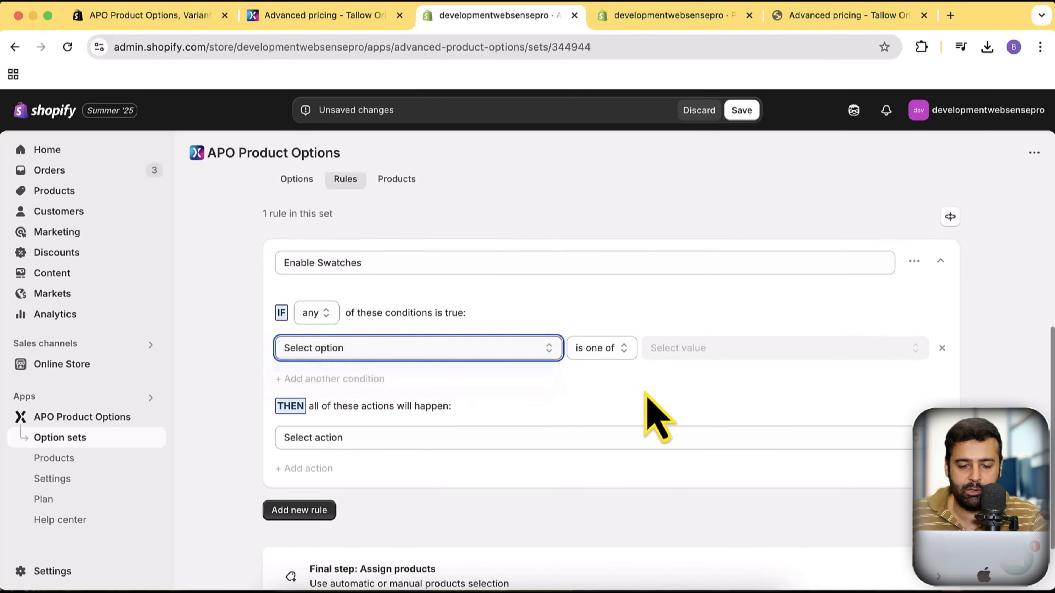
left_click(712, 352)
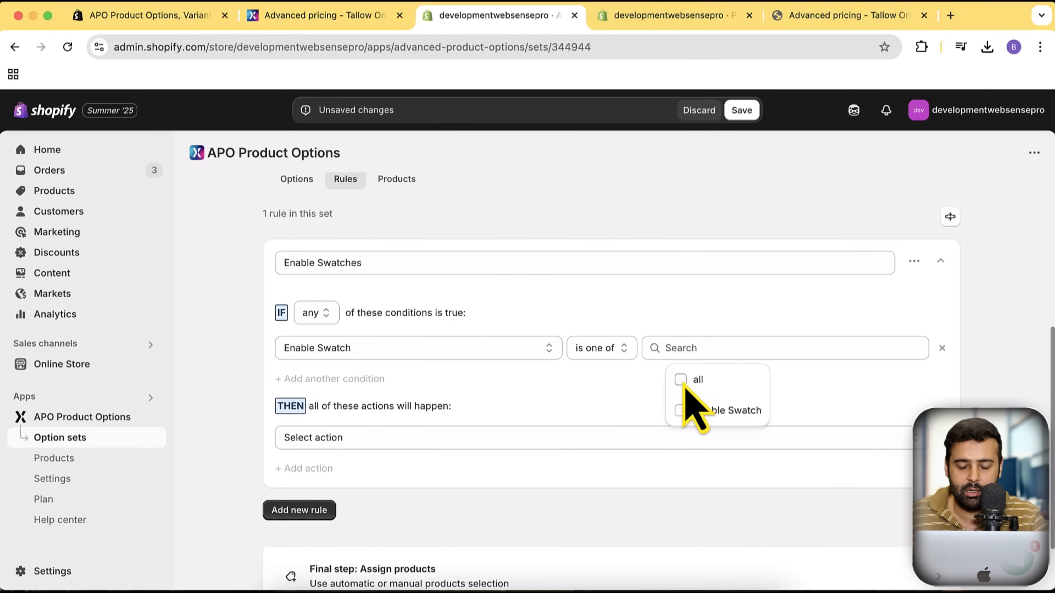
left_click(680, 410)
left_click(868, 388)
scroll(461, 405, "down", 1)
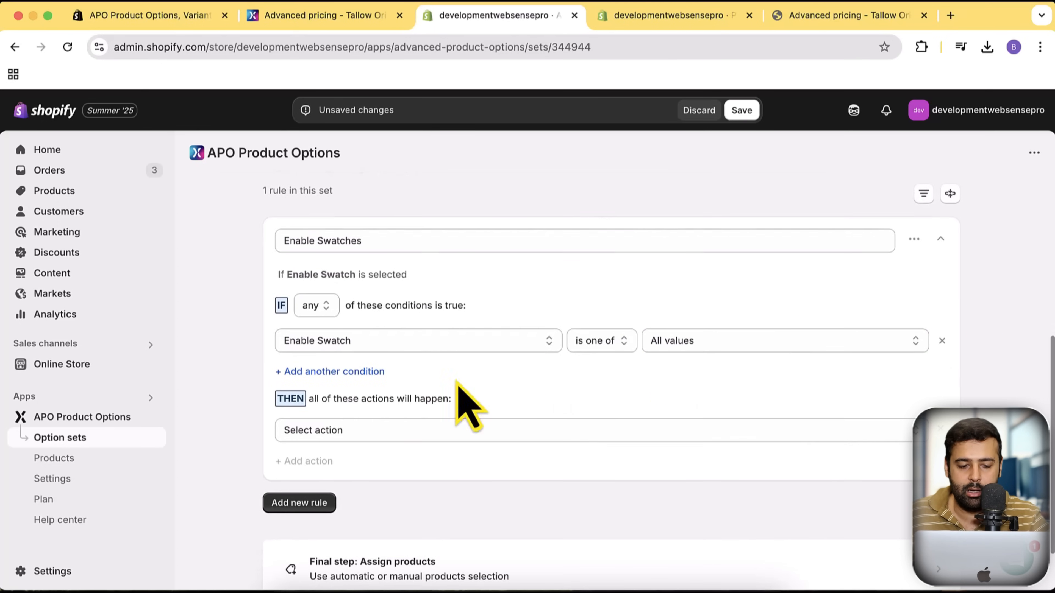
Set the rule's action to show all values of the Volume option, and save the set.
left_click(411, 430)
left_click(407, 480)
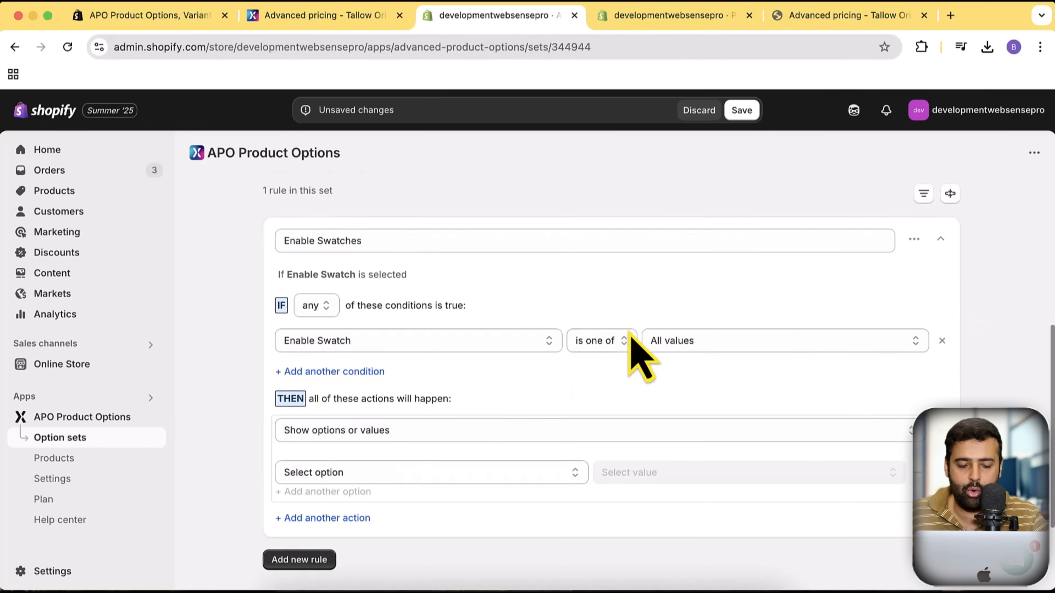
scroll(648, 374, "down", 4)
left_click(532, 379)
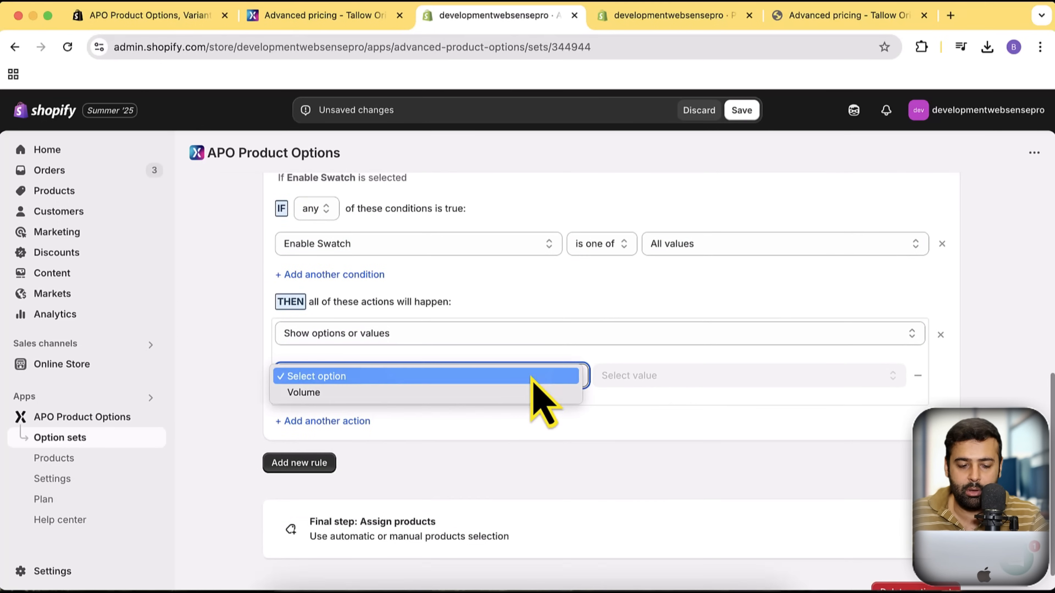
left_click(520, 393)
left_click(671, 386)
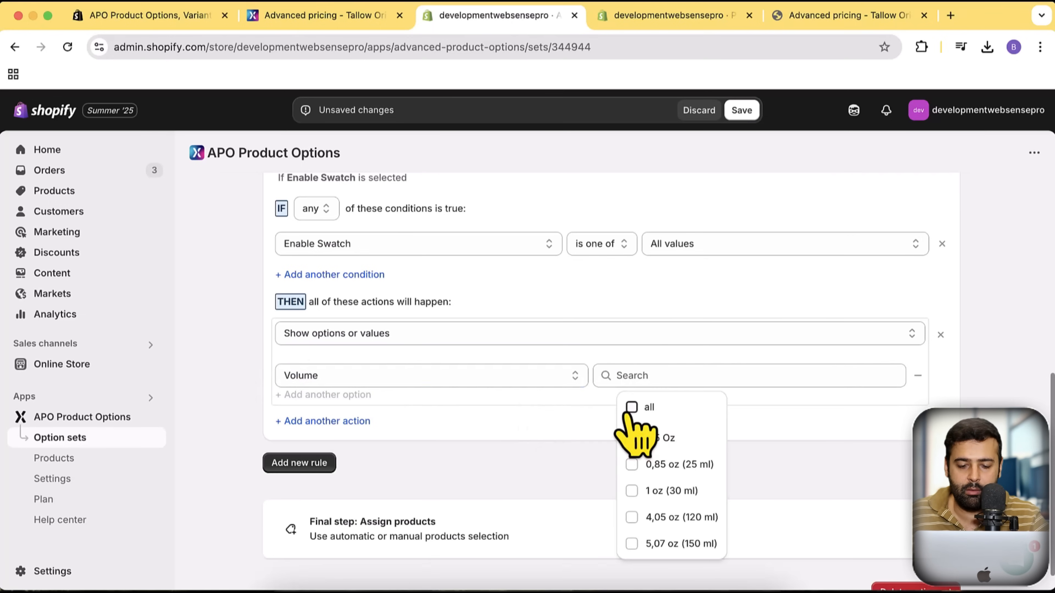
left_click(663, 405)
scroll(852, 440, "up", 1)
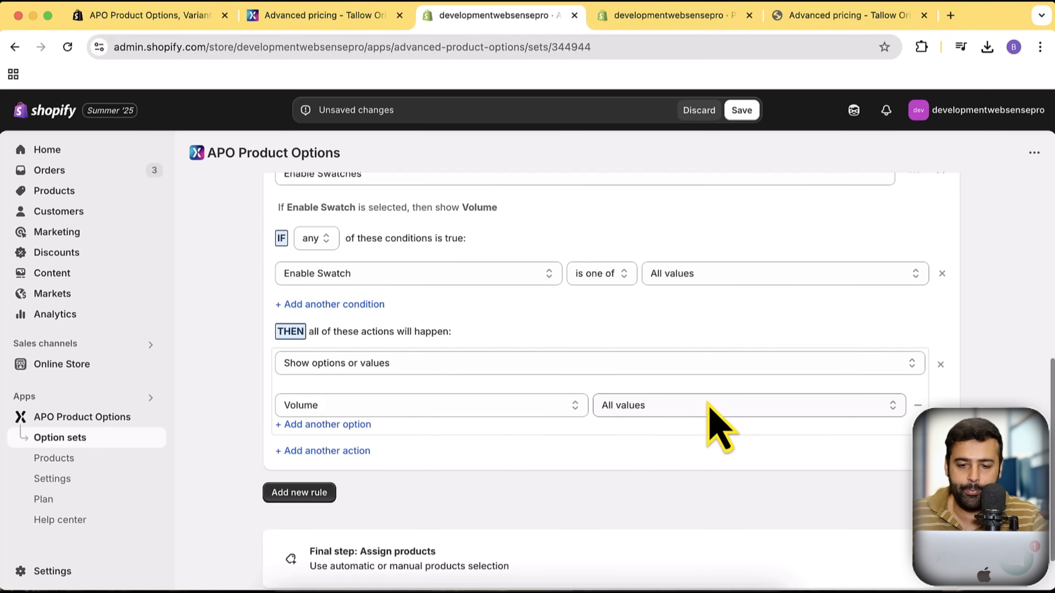
left_click(742, 110)
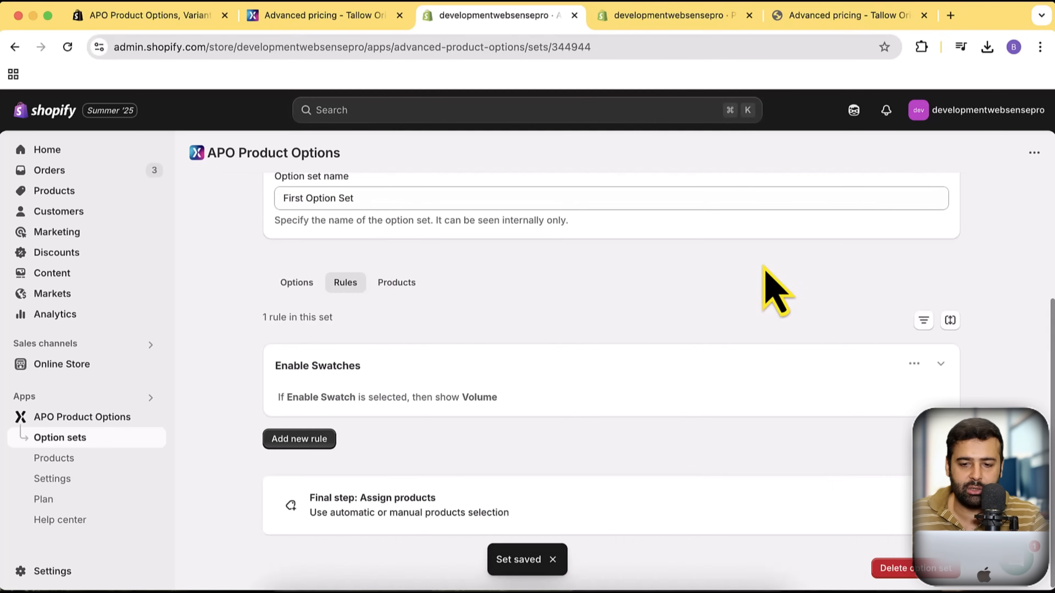
Reload the store preview and toggle the Enable Swatch checkbox to test whether it controls the Volume swatches.
left_click(804, 17)
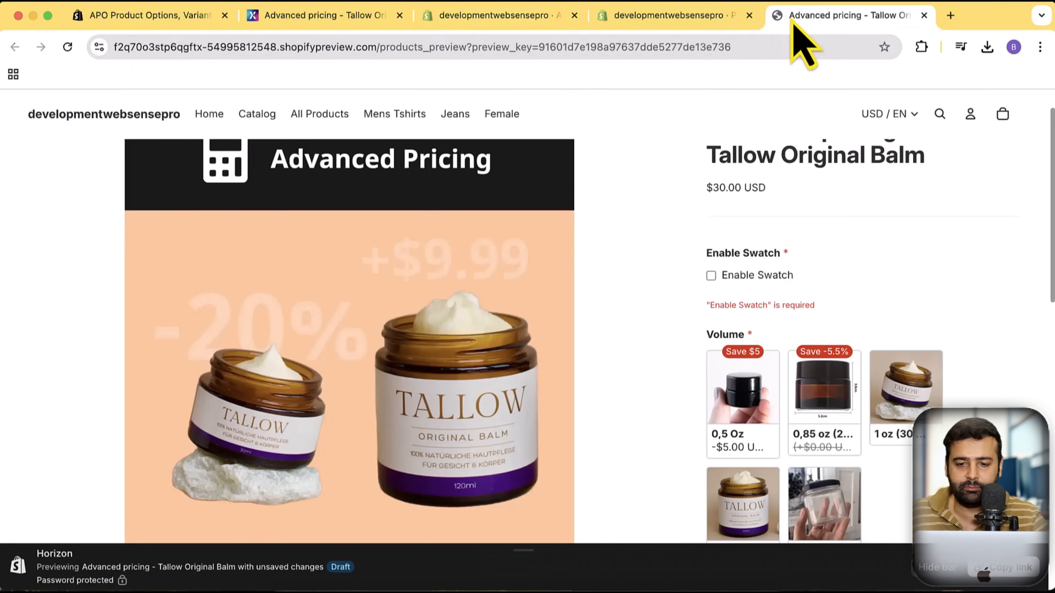
left_click(67, 47)
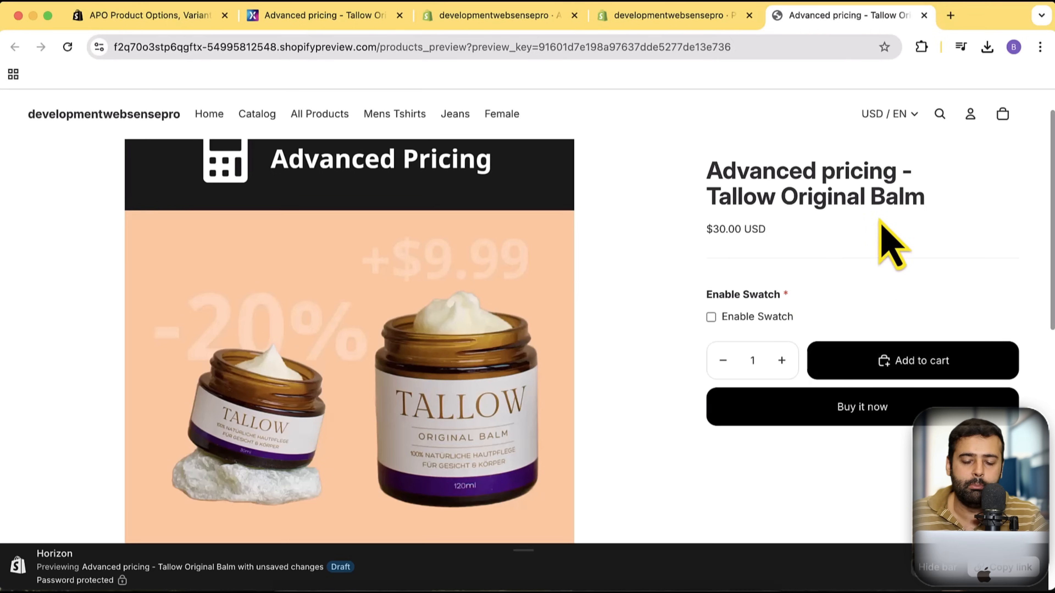
left_click(711, 317)
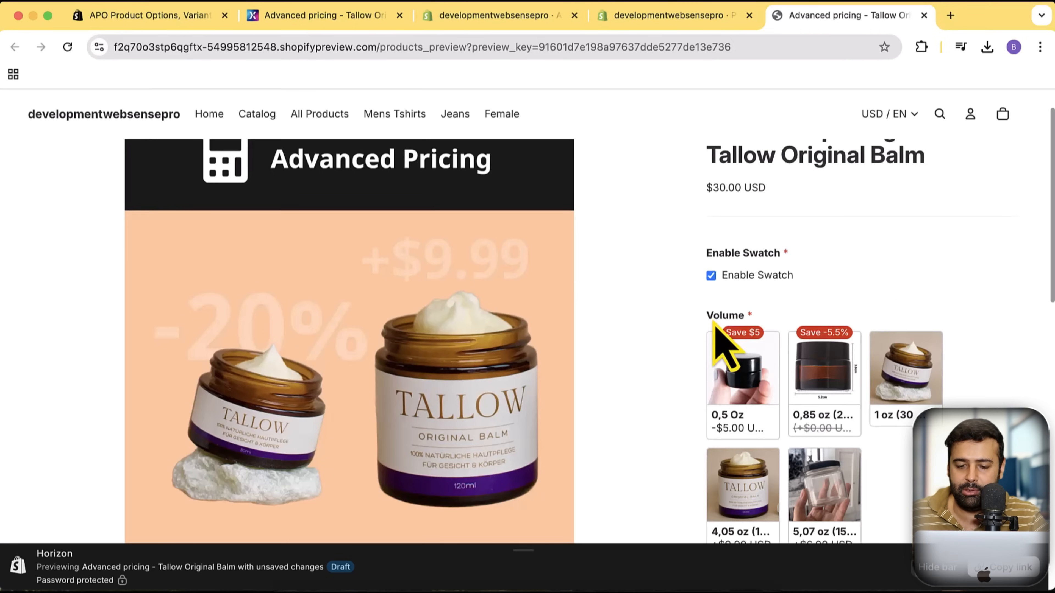
scroll(942, 249, "down", 3)
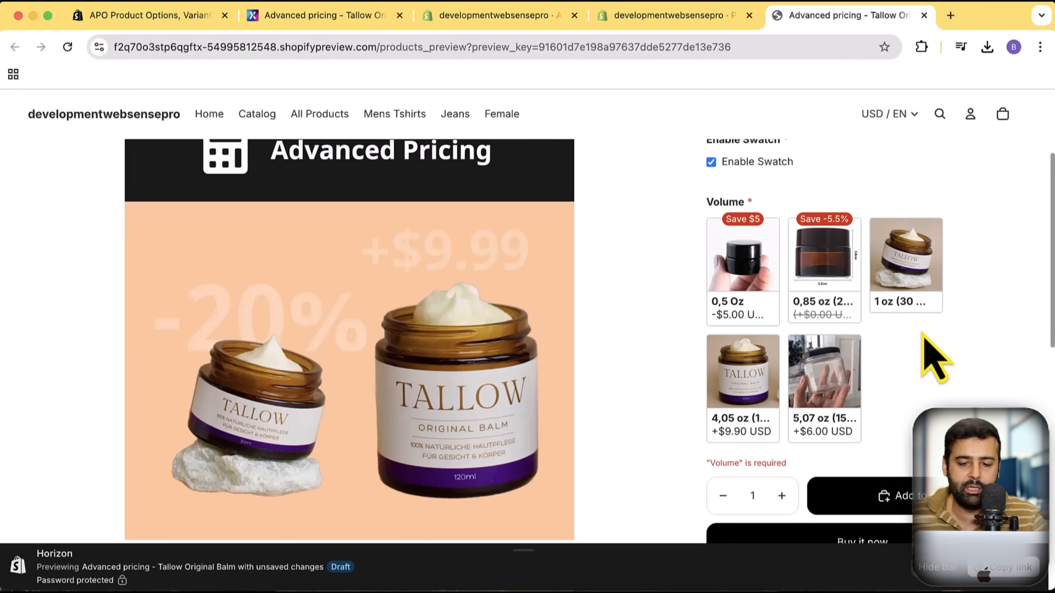
left_click(712, 161)
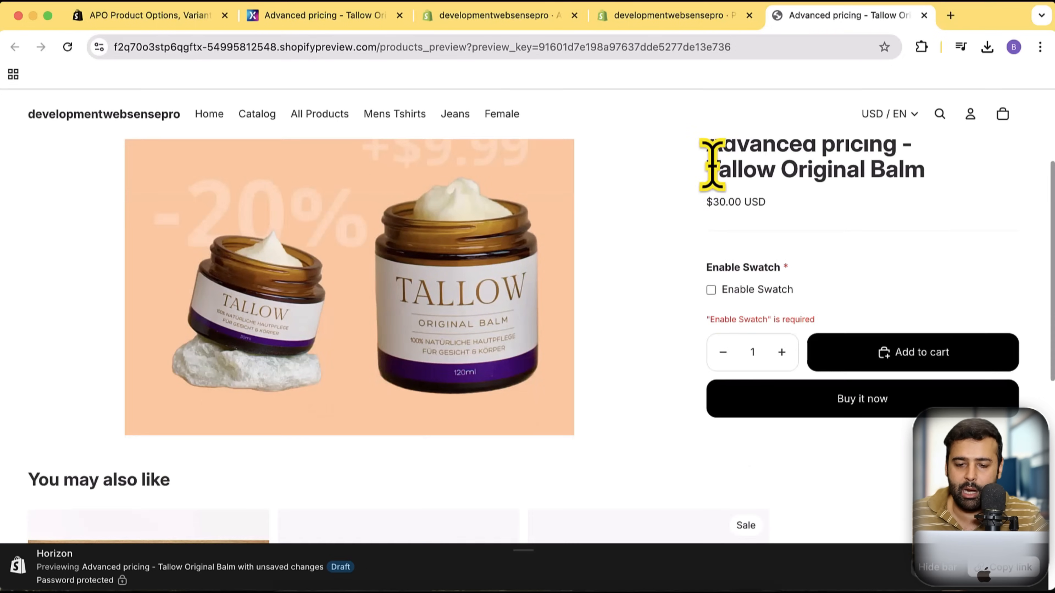
left_click(709, 291)
left_click(711, 162)
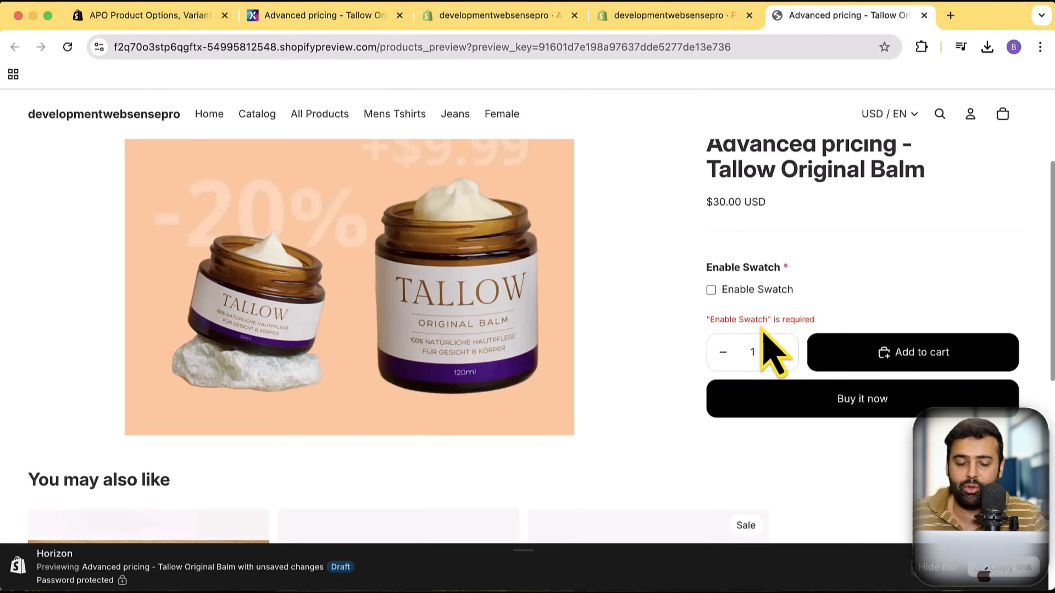
scroll(683, 308, "up", 3)
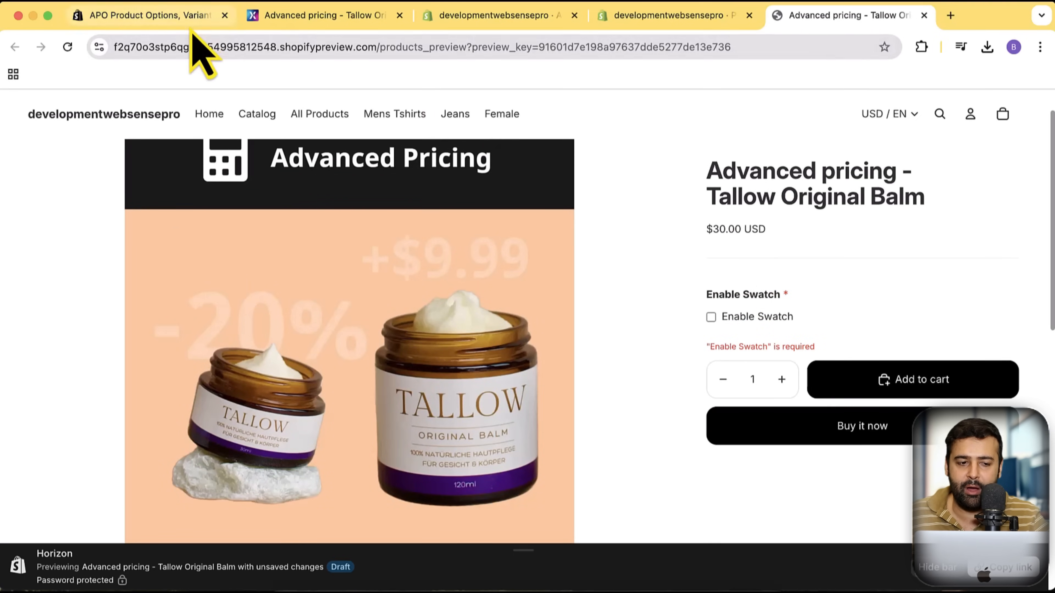
left_click(196, 14)
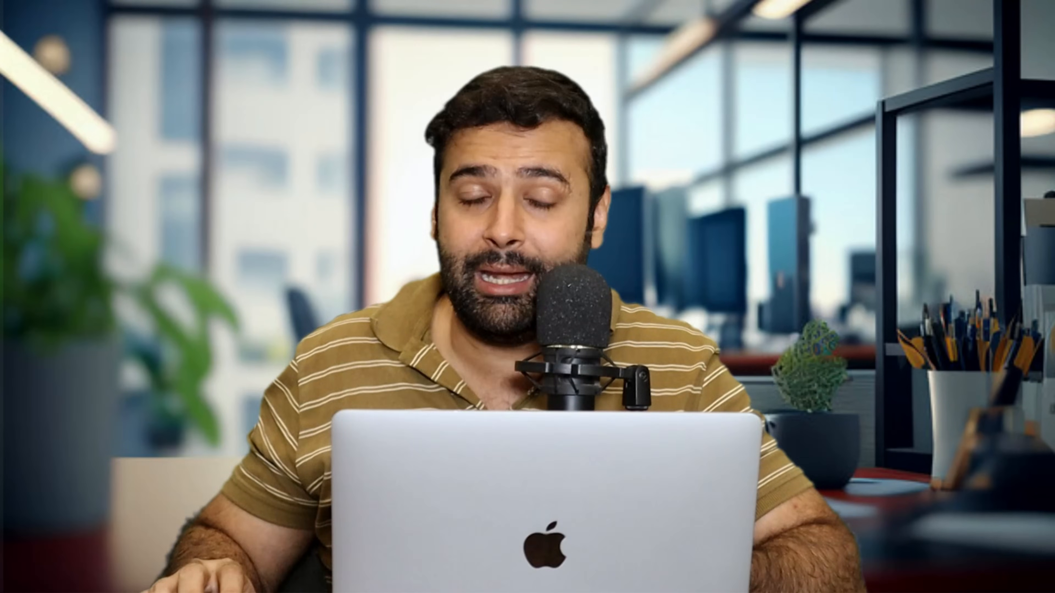